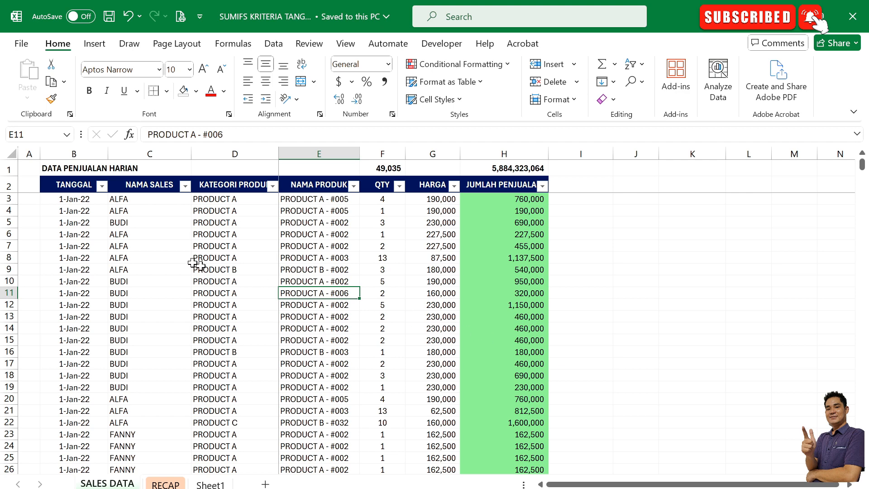
Examine the column headings of the daily sales table and its date records from the first row to the last.
{"action": "left_click", "coordinate": [70, 182]}
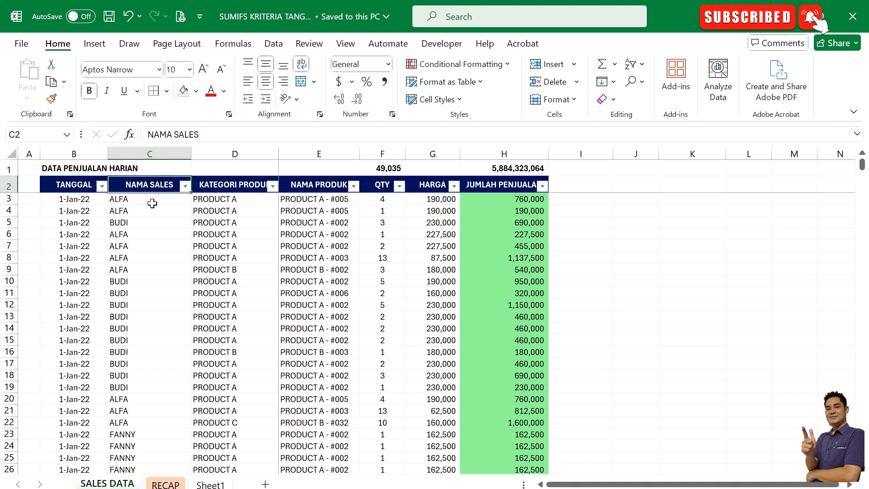
{"action": "left_click", "coordinate": [237, 186]}
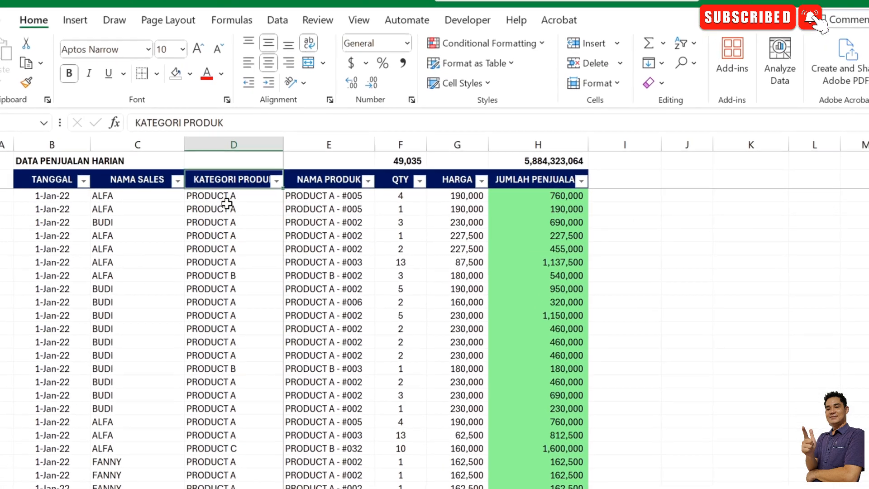
{"action": "left_click", "coordinate": [340, 181]}
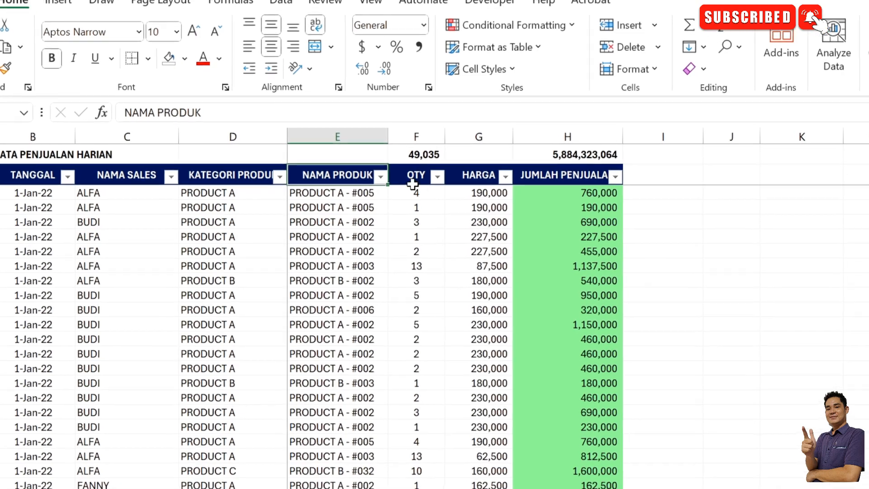
{"action": "left_click", "coordinate": [413, 180]}
{"action": "left_click", "coordinate": [461, 181]}
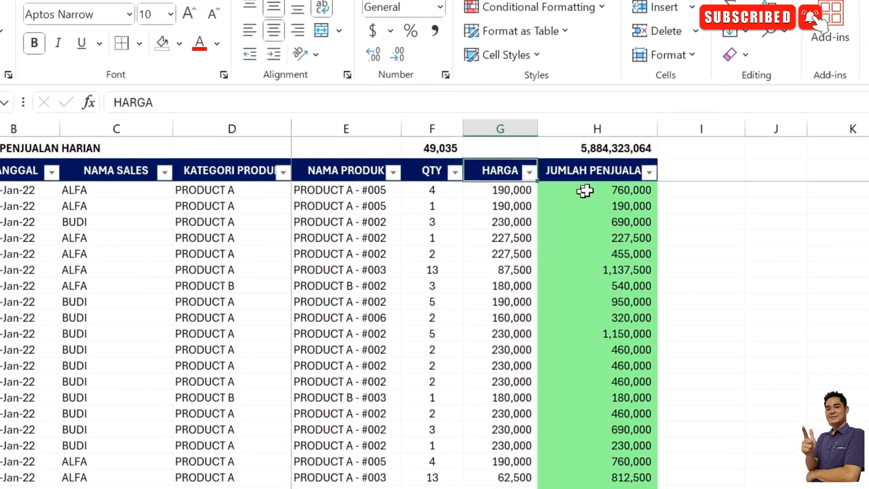
{"action": "left_click", "coordinate": [588, 171]}
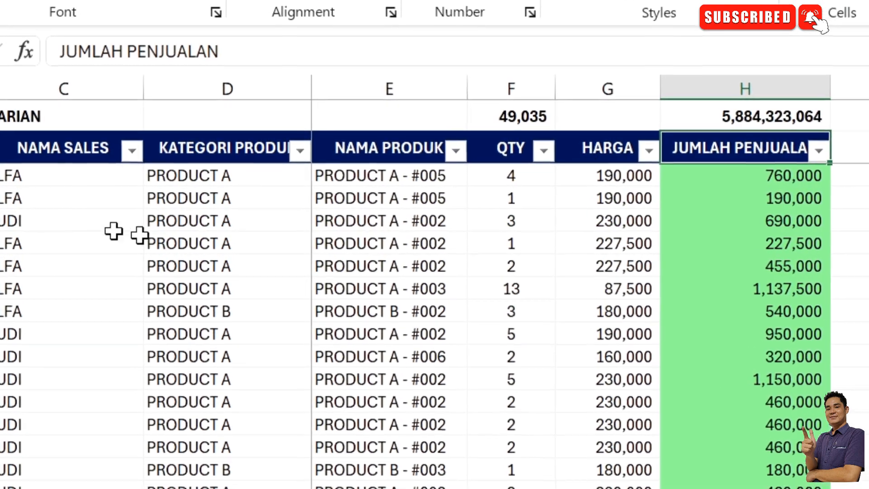
{"action": "left_click", "coordinate": [74, 199]}
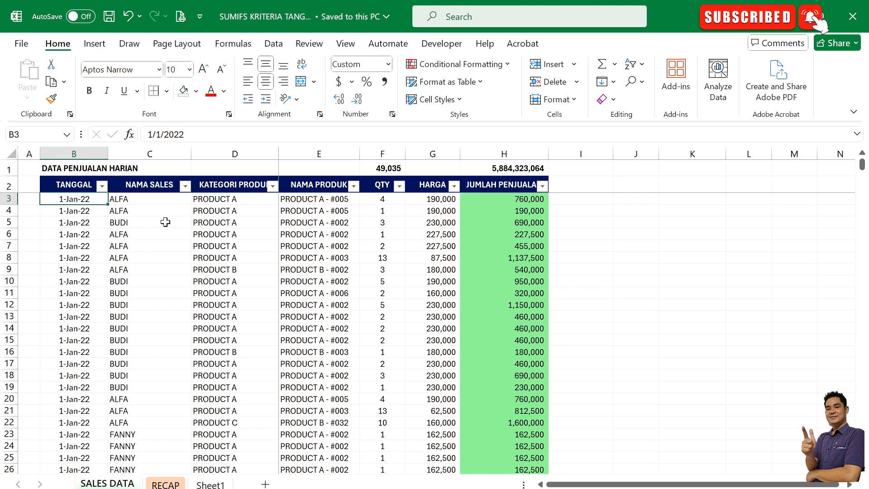
{"action": "key", "text": "ctrl+Down"}
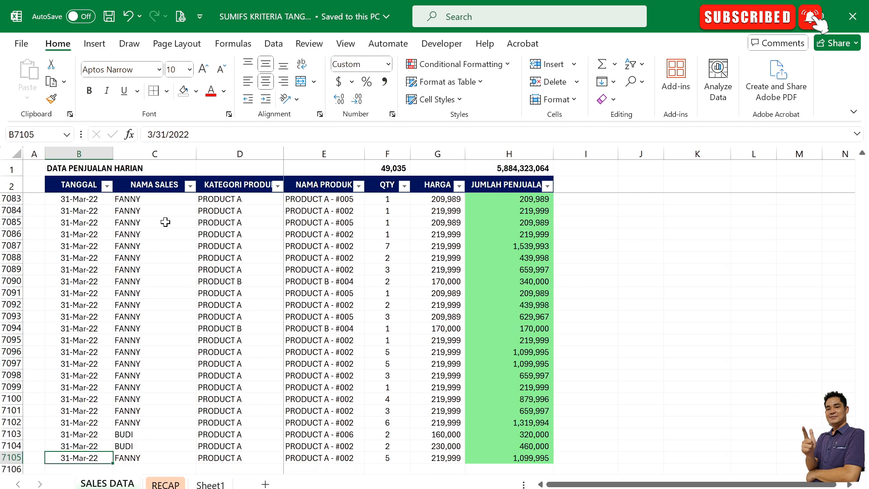
{"action": "scroll", "coordinate": [166, 221], "scroll_direction": "down", "scroll_amount": 2}
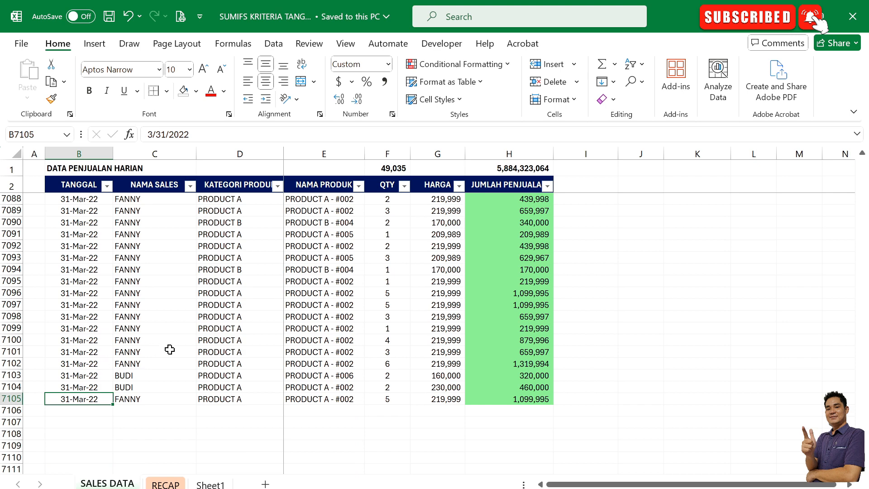
{"action": "scroll", "coordinate": [145, 334], "scroll_direction": "up", "scroll_amount": 2}
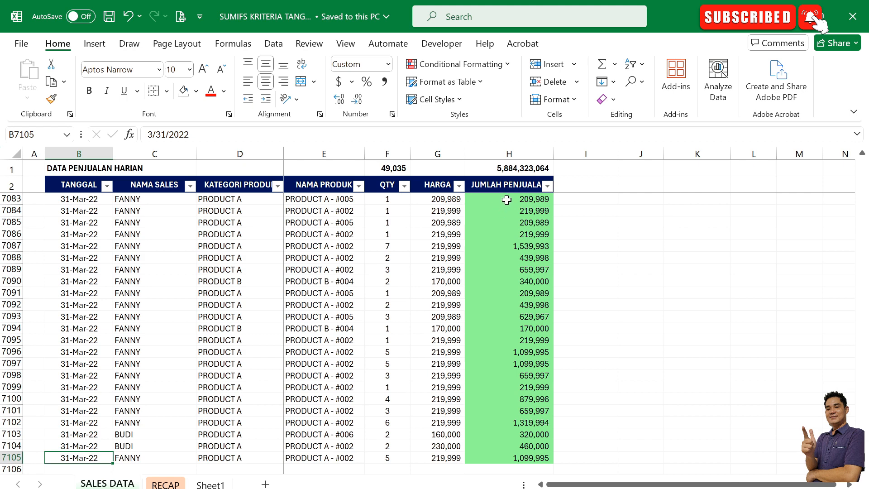
Clear the existing formulas from D6:D19 in the 1-Feb-22 column of the RECAP sheet.
{"action": "left_click", "coordinate": [166, 484]}
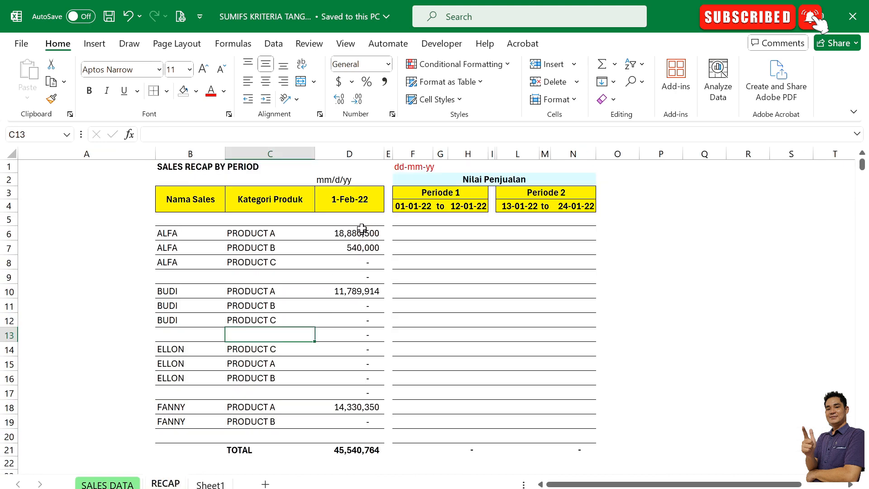
{"action": "left_click_drag", "start_coordinate": [360, 232], "coordinate": [355, 421]}
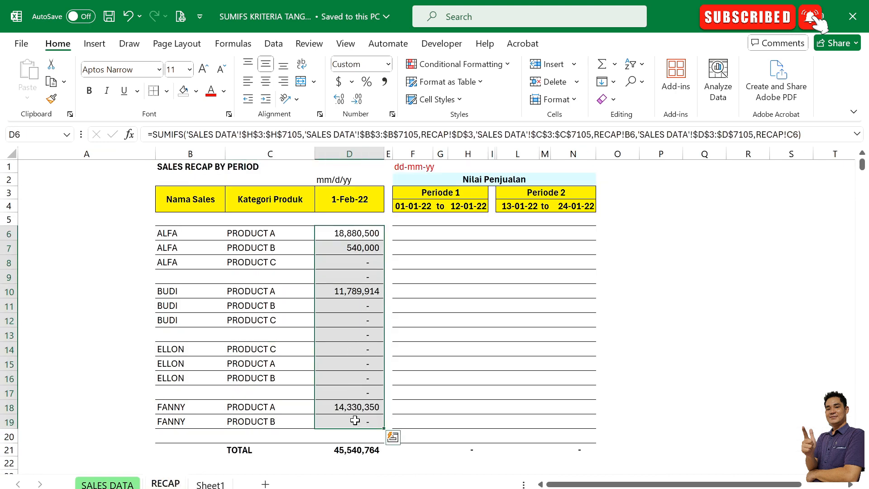
{"action": "key", "text": "Delete"}
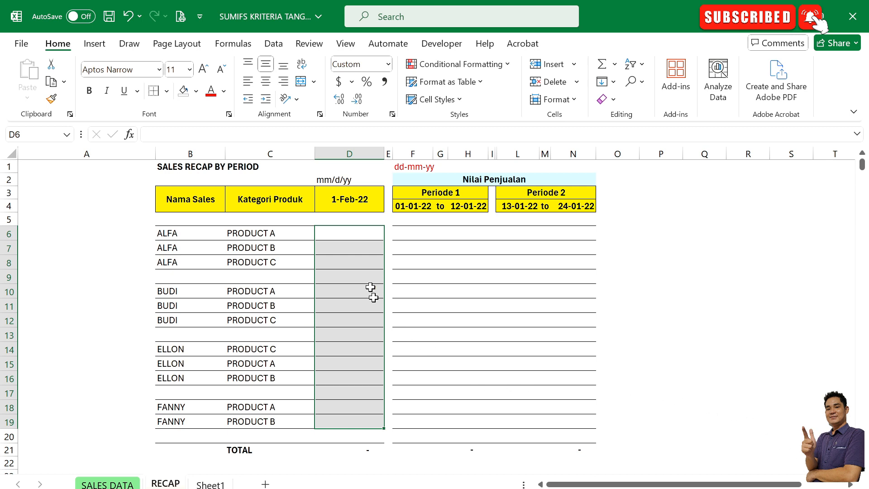
Review the RECAP sheet's single date, the Periode 1 and Periode 2 dates, and the first row's sales name and product category.
{"action": "left_click", "coordinate": [353, 233]}
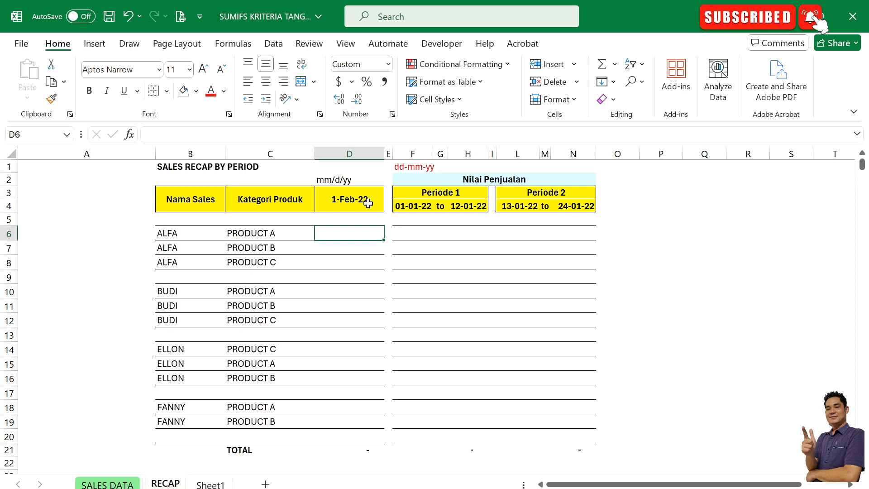
{"action": "left_click", "coordinate": [419, 207]}
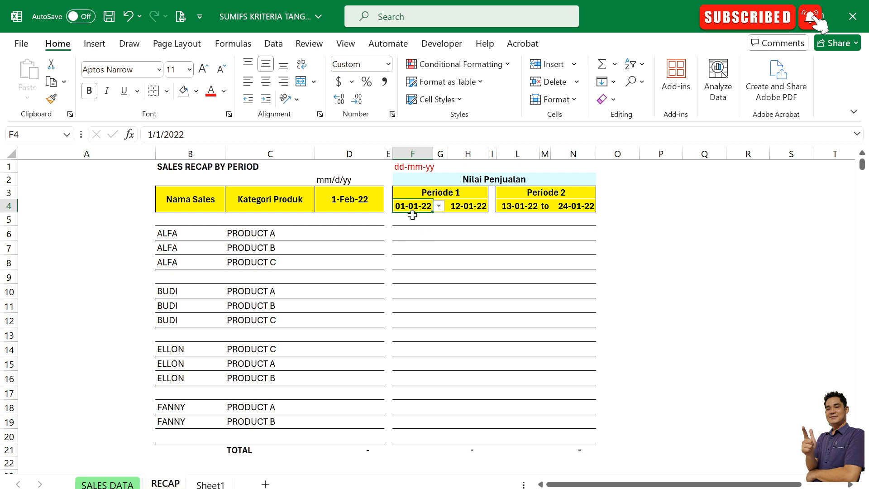
{"action": "left_click", "coordinate": [468, 208]}
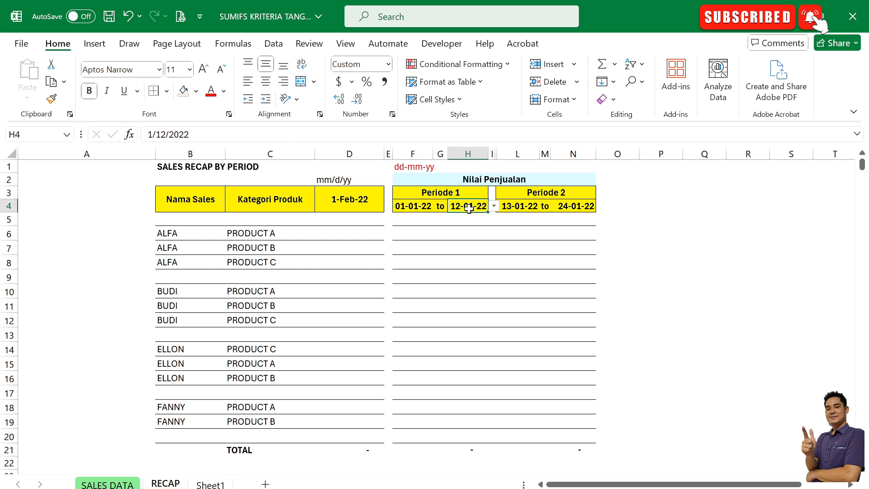
{"action": "left_click", "coordinate": [522, 208]}
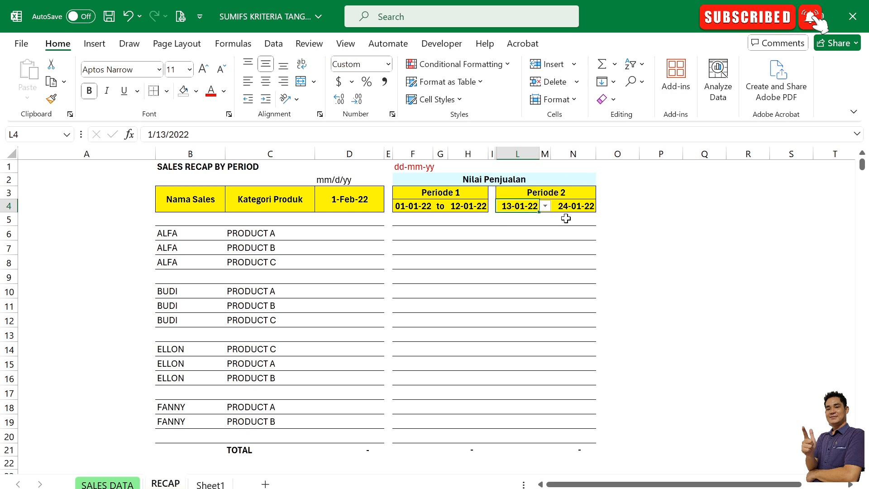
{"action": "left_click", "coordinate": [352, 235]}
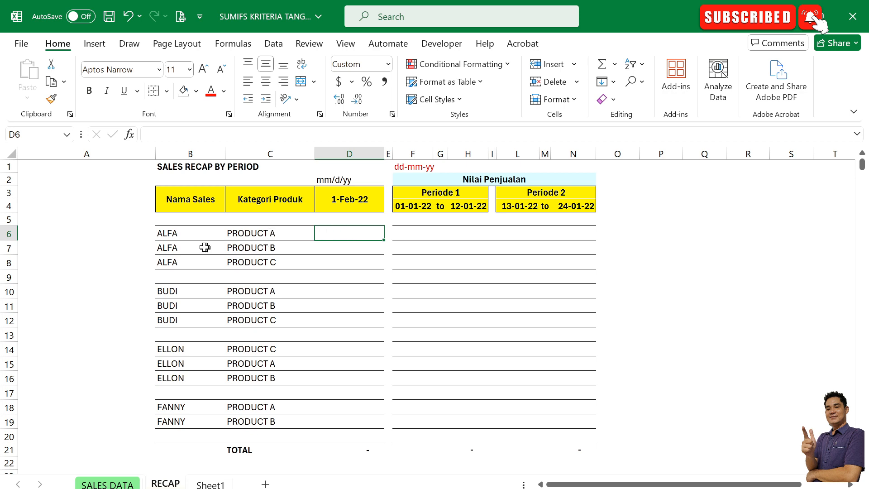
{"action": "left_click", "coordinate": [365, 195]}
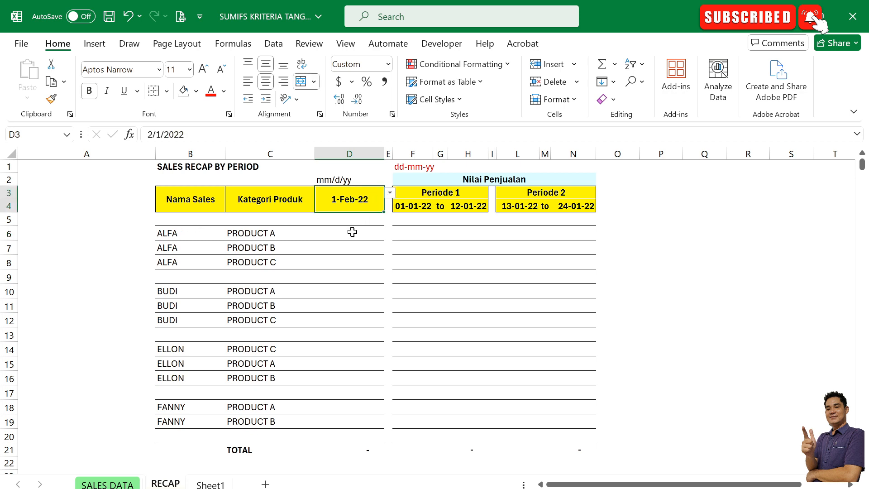
{"action": "left_click", "coordinate": [190, 234]}
{"action": "left_click", "coordinate": [252, 237]}
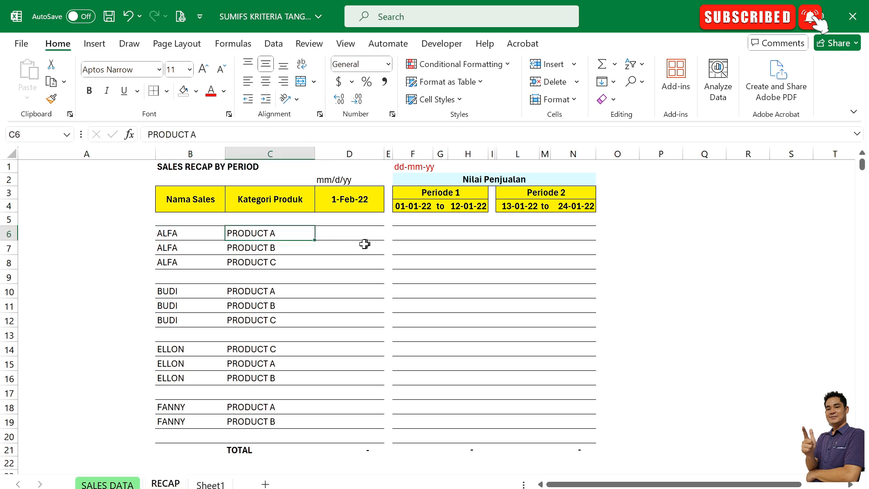
Start a SUMIFS formula in RECAP cell D6 with 'SALES DATA'!$H$3:$H$7105 as the absolute sum range.
{"action": "left_click", "coordinate": [357, 231]}
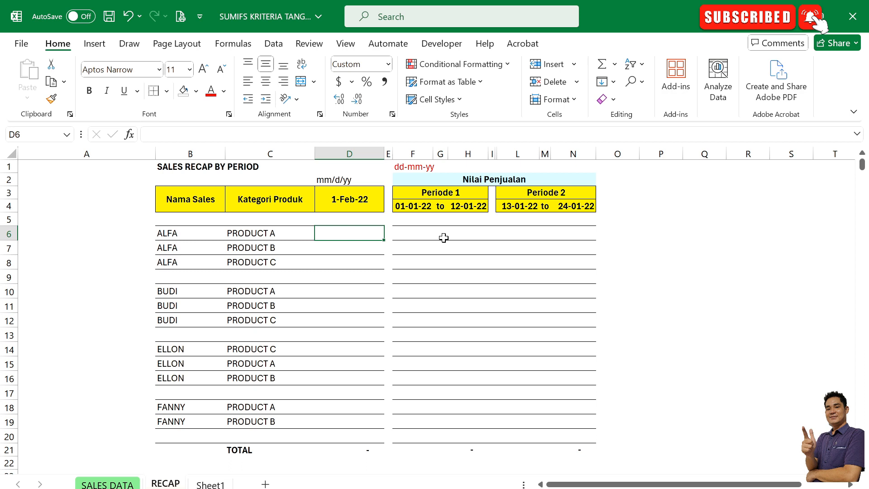
{"action": "type", "text": "=SUMI"}
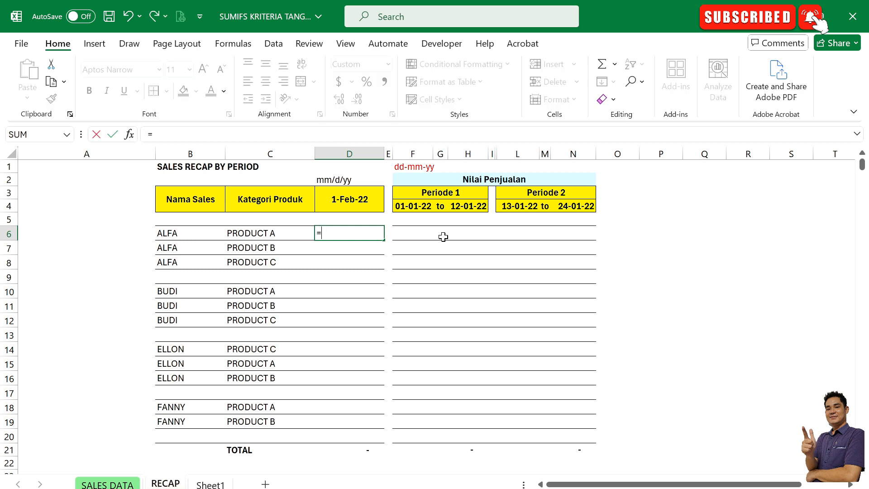
{"action": "type", "text": "FS("}
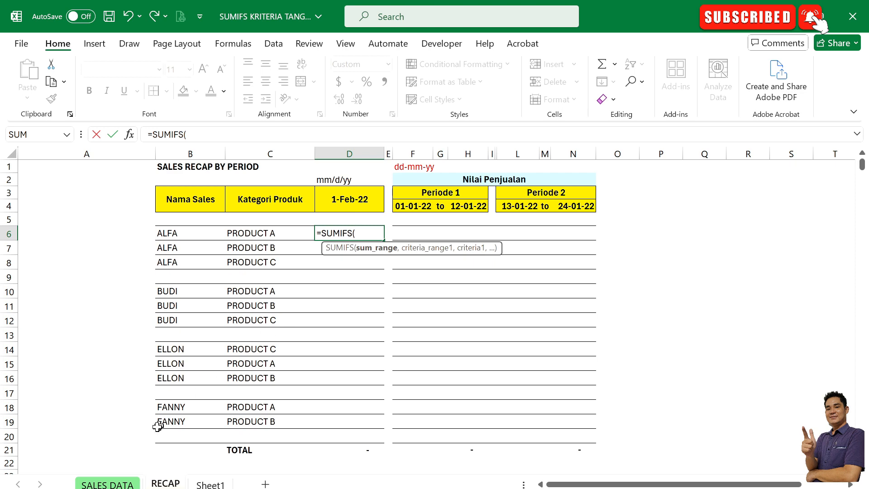
{"action": "left_click", "coordinate": [116, 484]}
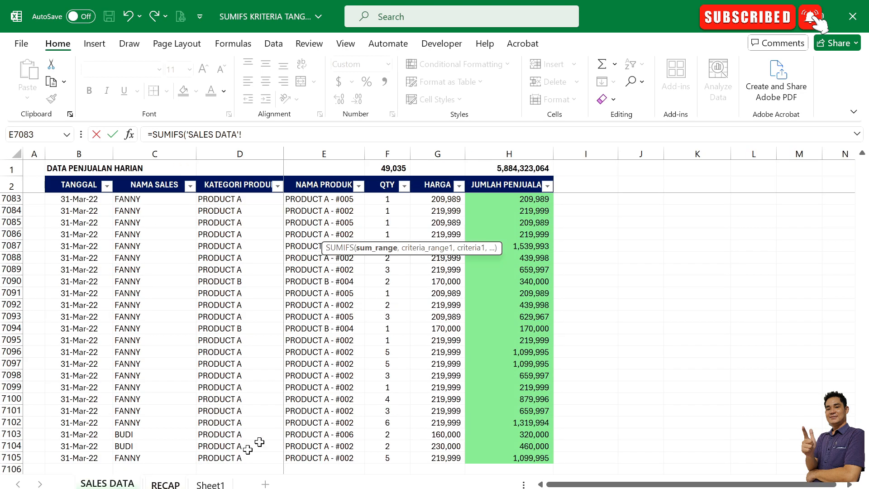
{"action": "left_click", "coordinate": [515, 224]}
{"action": "scroll", "coordinate": [520, 218], "scroll_direction": "up", "scroll_amount": 1}
{"action": "left_click", "coordinate": [522, 211]}
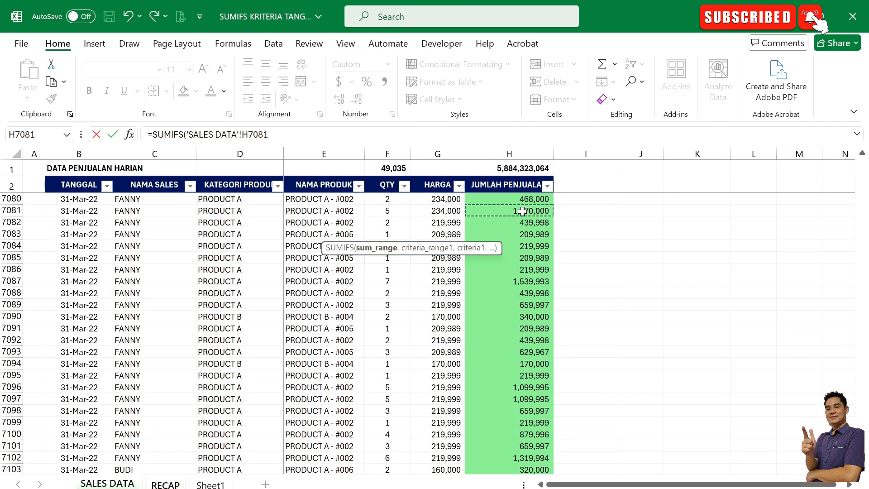
{"action": "key", "text": "ctrl+Up"}
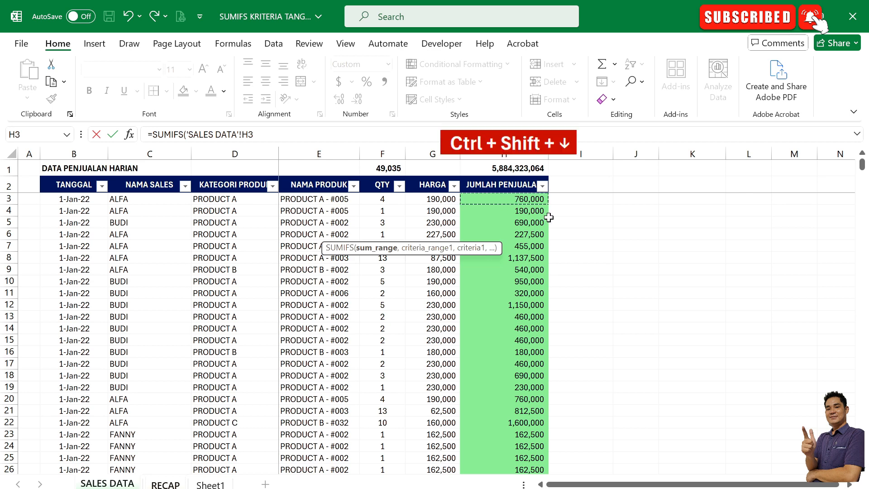
{"action": "key", "text": "ctrl+shift+Down"}
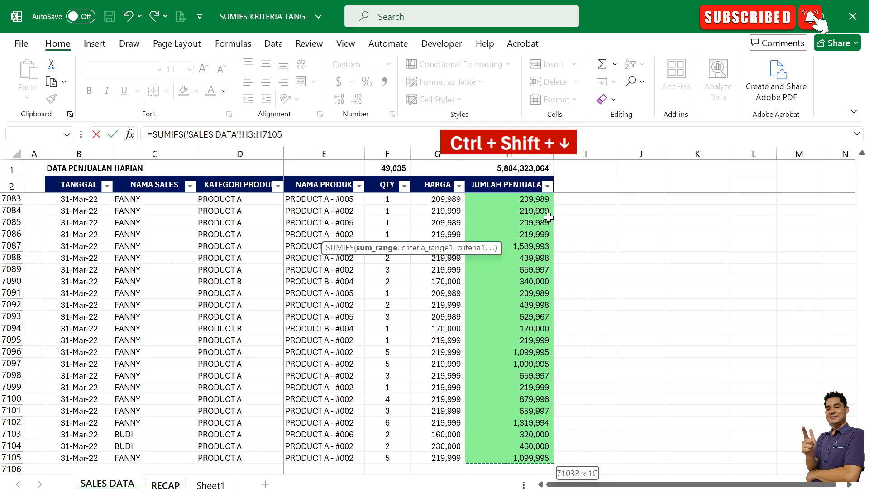
{"action": "key", "text": "F4"}
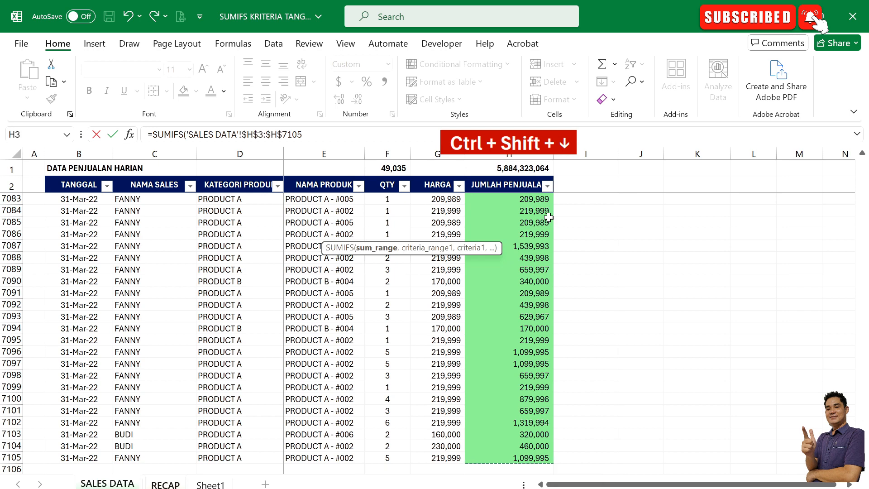
{"action": "type", "text": ","}
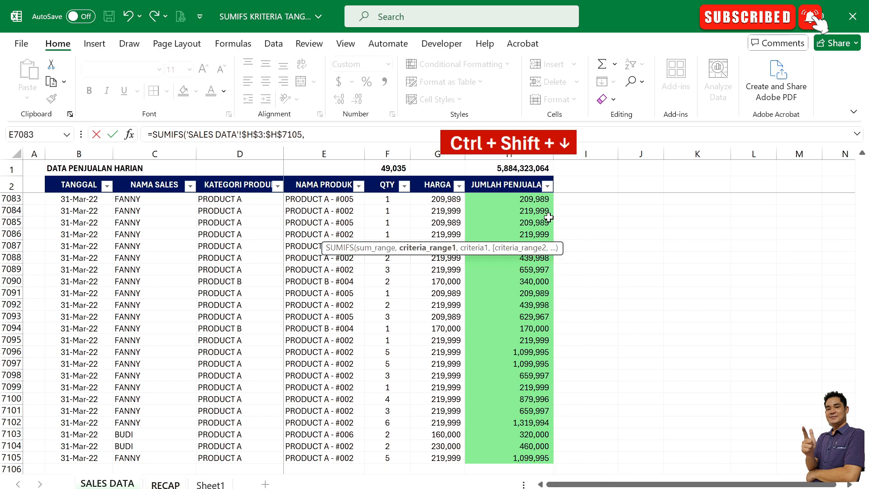
Add the TANGGAL column 'SALES DATA'!$B$3:$B$7105 as the formula's first criteria range, with absolute references.
{"action": "scroll", "coordinate": [548, 218], "scroll_direction": "up", "scroll_amount": 2}
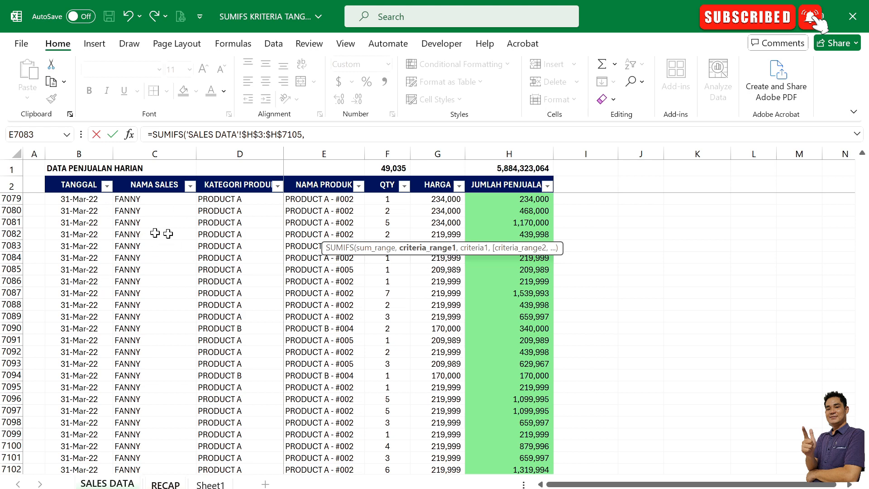
{"action": "left_click", "coordinate": [93, 213]}
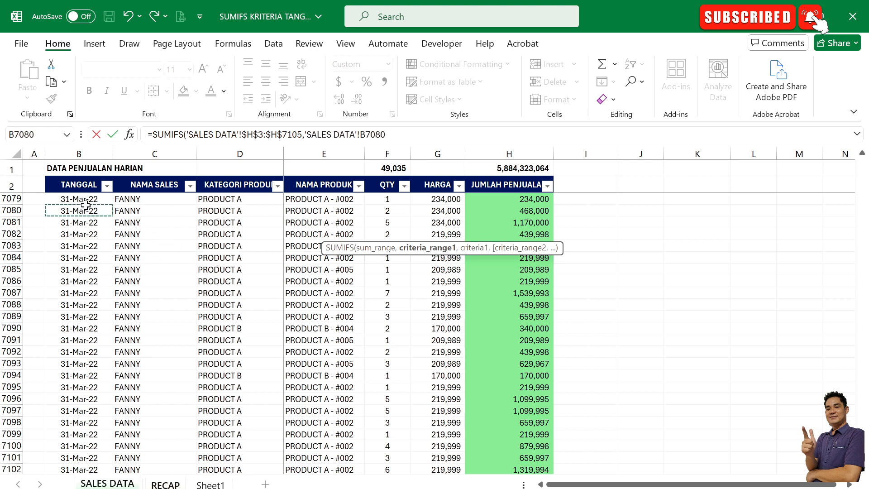
{"action": "key", "text": "ctrl+Up"}
{"action": "key", "text": "Down"}
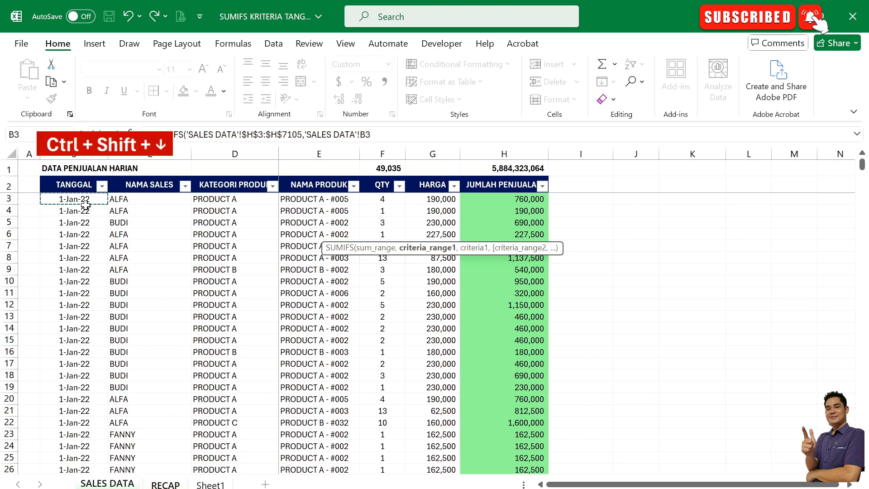
{"action": "key", "text": "ctrl+shift+Down"}
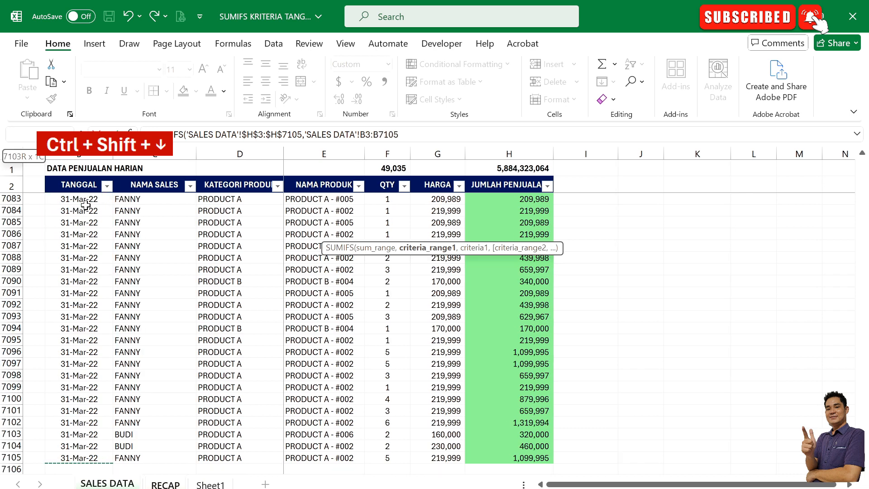
{"action": "key", "text": "F4"}
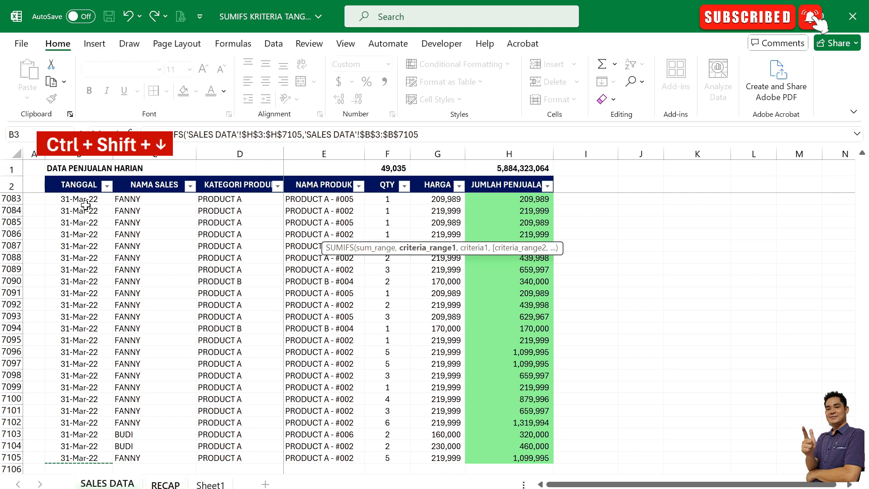
{"action": "type", "text": ","}
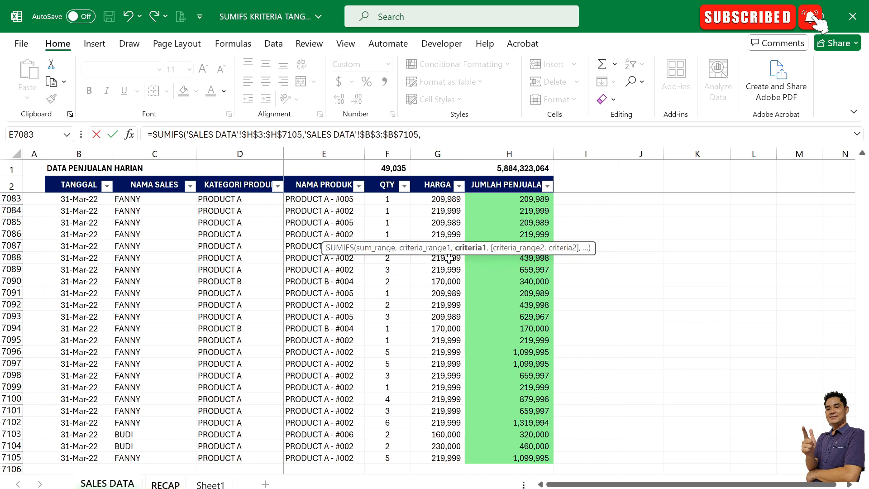
Set the formula's first criterion to the date cell D3 on the RECAP sheet, with an absolute reference.
{"action": "left_click", "coordinate": [173, 485]}
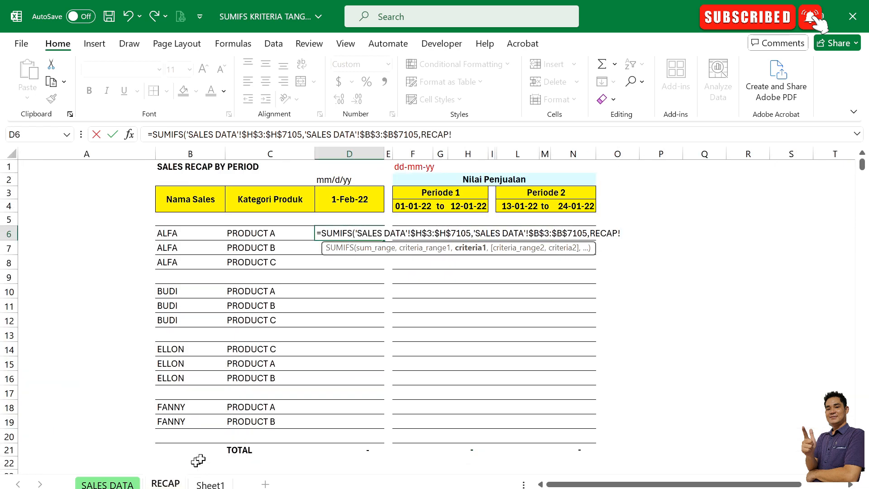
{"action": "left_click", "coordinate": [369, 203]}
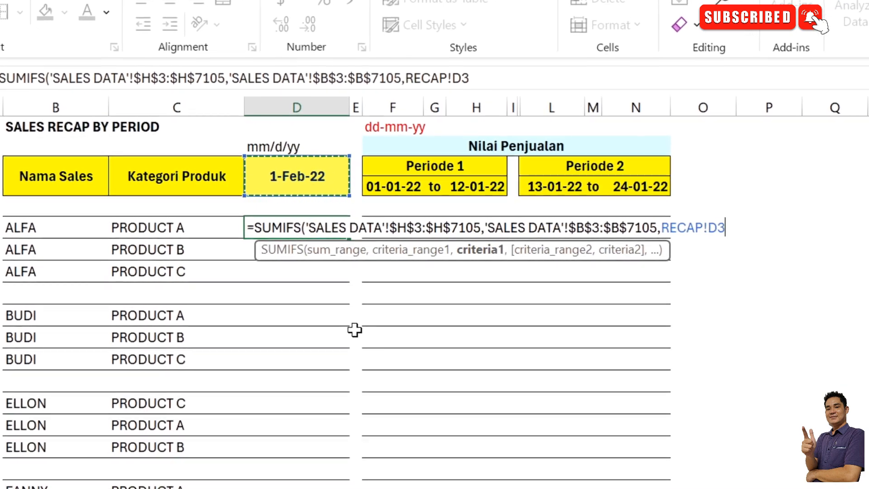
{"action": "key", "text": "F4"}
{"action": "type", "text": ","}
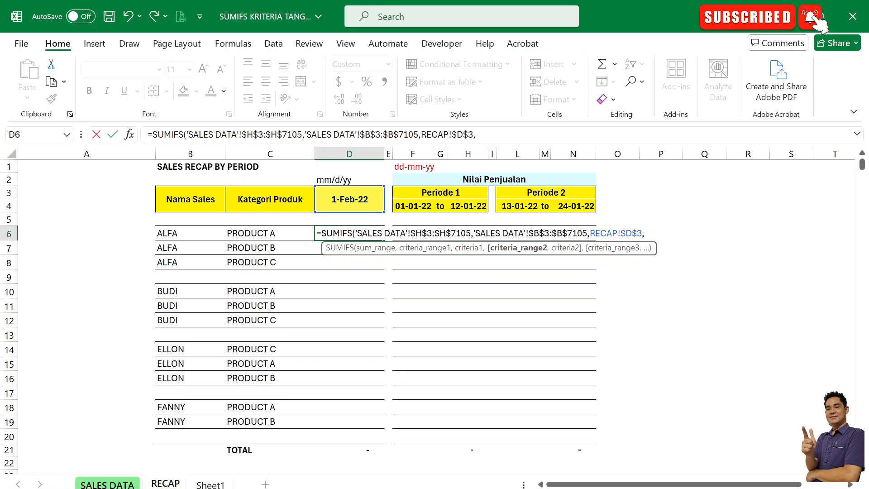
Add the NAMA SALES column 'SALES DATA'!$C$3:$C$7105 as the second criteria range, with RECAP!B6 as its criterion.
{"action": "left_click", "coordinate": [107, 482]}
{"action": "scroll", "coordinate": [170, 383], "scroll_direction": "up", "scroll_amount": 1}
{"action": "left_click", "coordinate": [160, 286]}
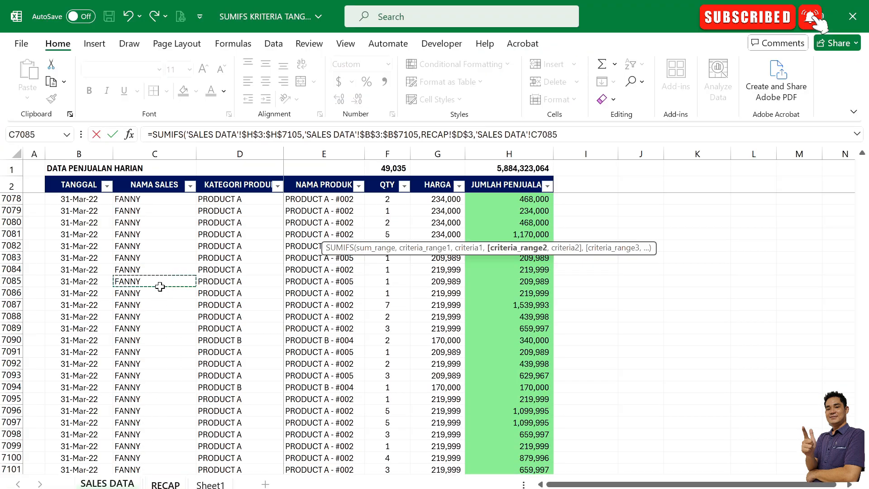
{"action": "key", "text": "ctrl+Up"}
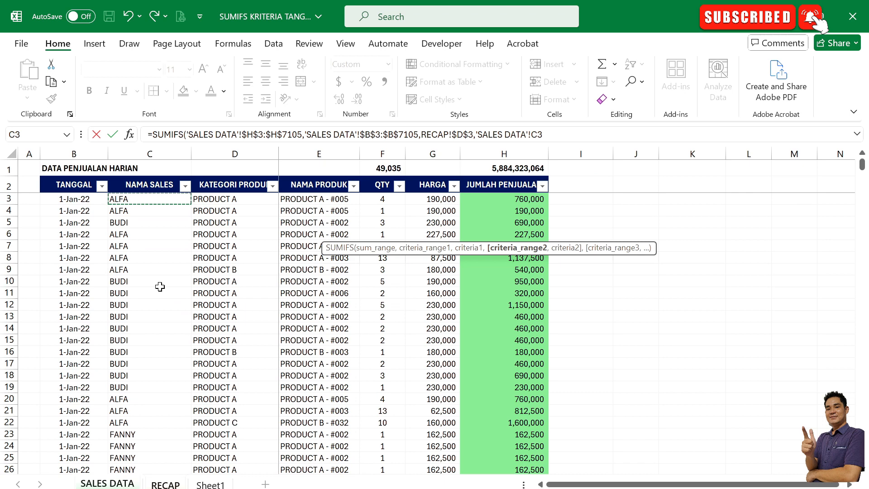
{"action": "key", "text": "ctrl+shift+Down"}
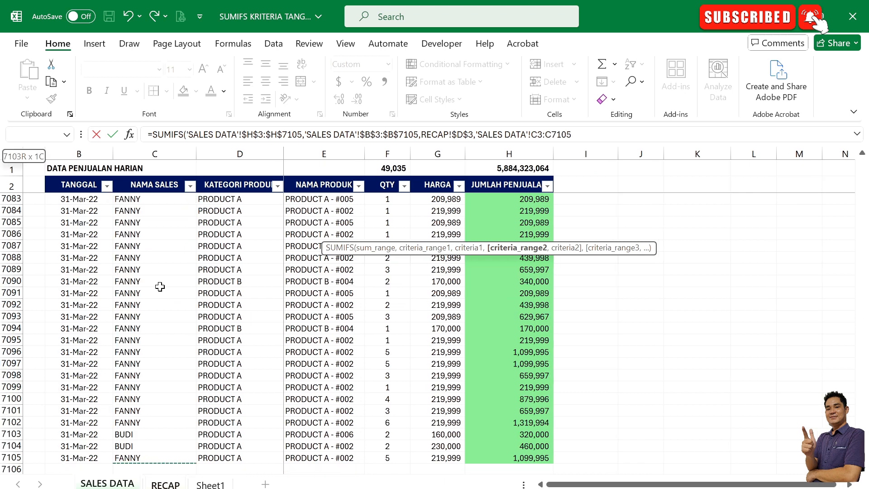
{"action": "key", "text": "F4"}
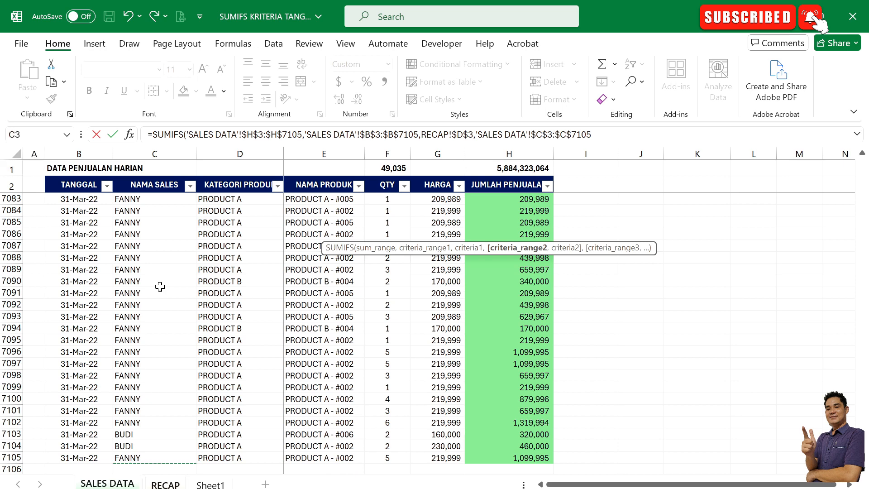
{"action": "type", "text": ","}
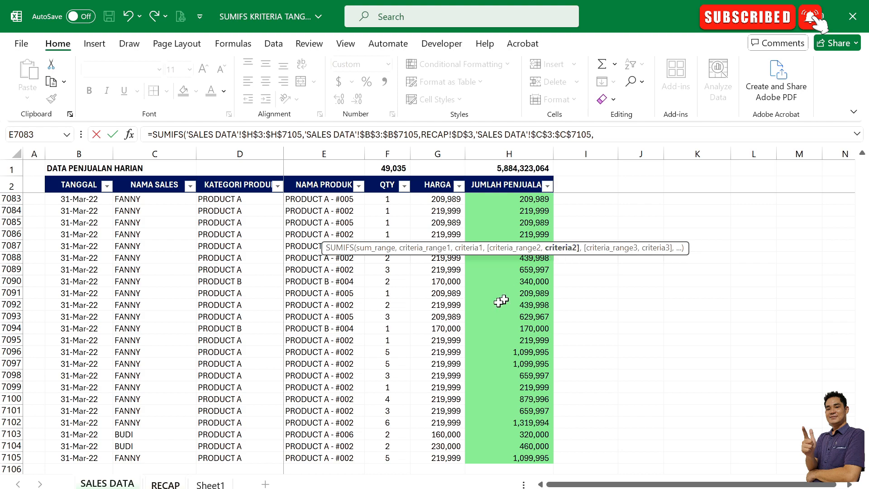
{"action": "left_click", "coordinate": [165, 484]}
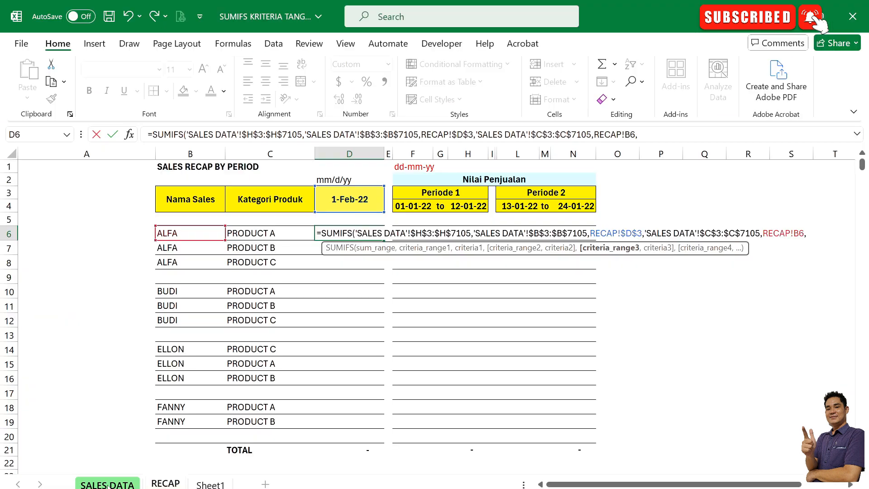
Add the KATEGORI PRODUK column 'SALES DATA'!$D$3:$D$7105 as the formula's third criteria range, with absolute references.
{"action": "left_click", "coordinate": [107, 484]}
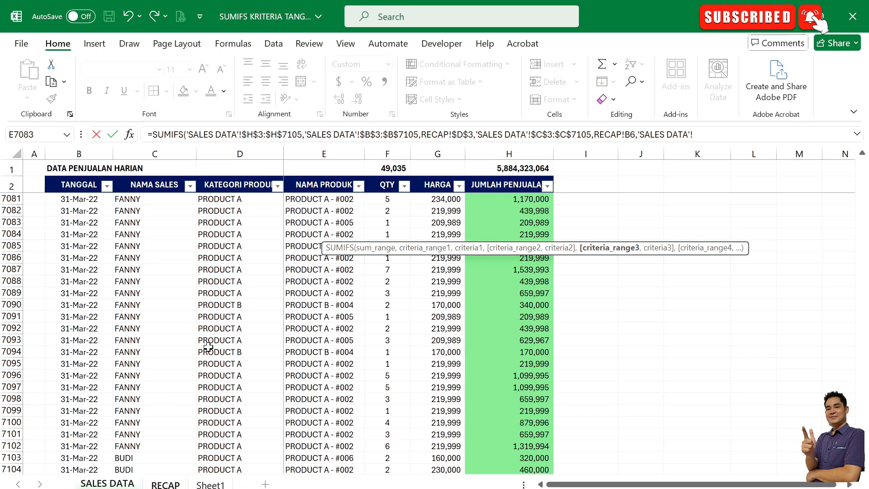
{"action": "left_click", "coordinate": [221, 305]}
{"action": "key", "text": "ctrl+Up"}
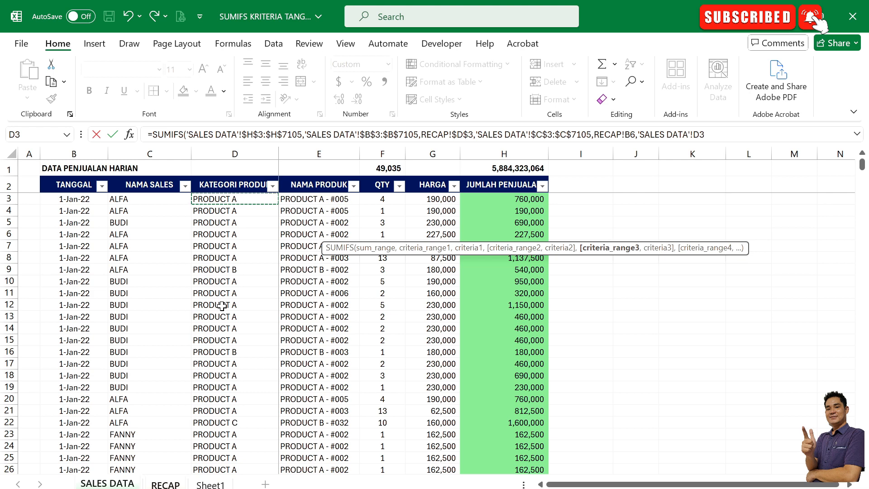
{"action": "key", "text": "ctrl+shift+Down"}
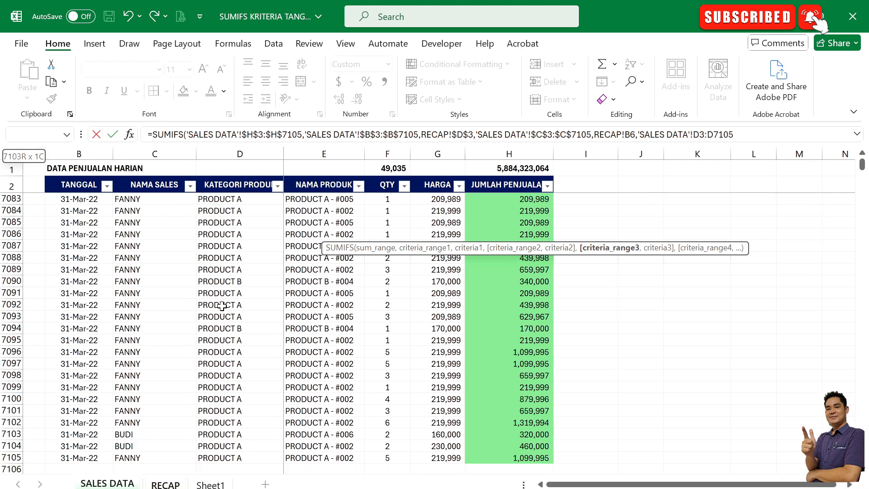
{"action": "key", "text": "F4"}
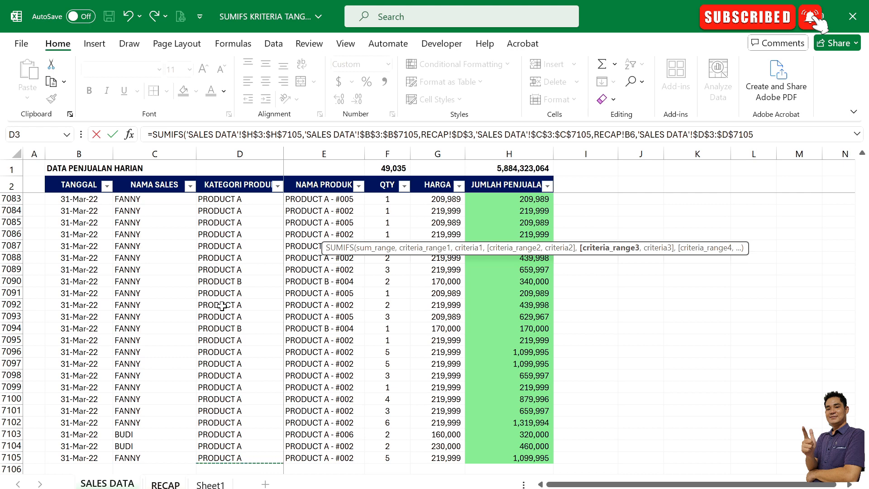
{"action": "type", "text": ","}
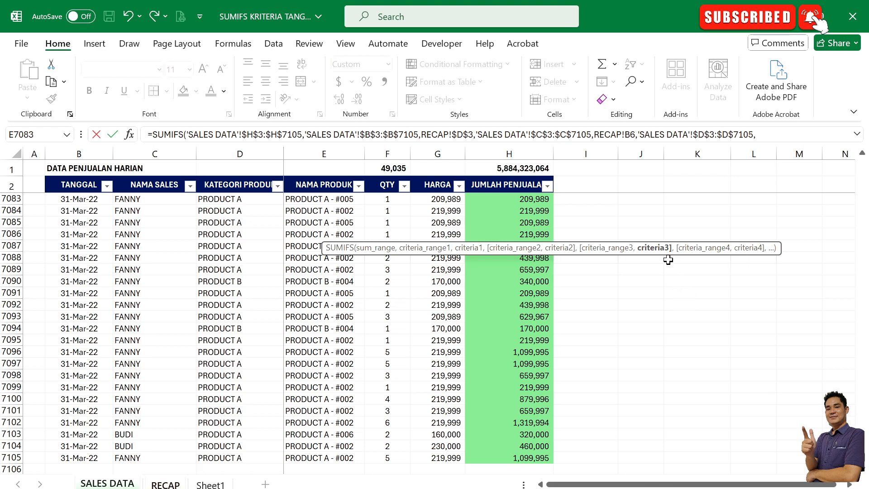
Use RECAP!C6 as the third criterion and complete the SUMIFS formula in D6.
{"action": "left_click", "coordinate": [165, 483]}
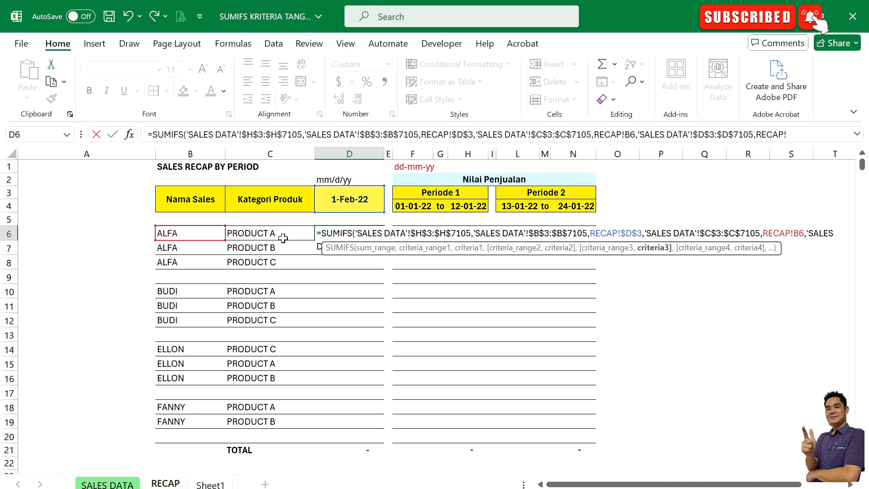
{"action": "left_click", "coordinate": [267, 238]}
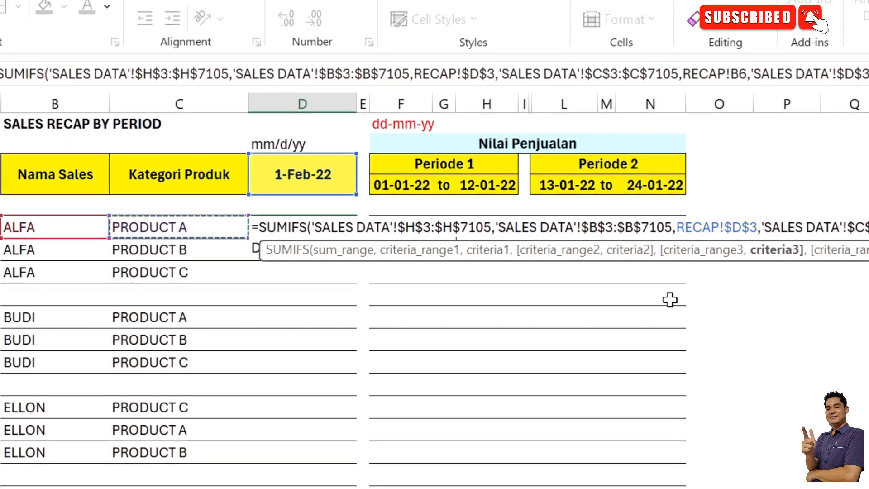
{"action": "type", "text": ")"}
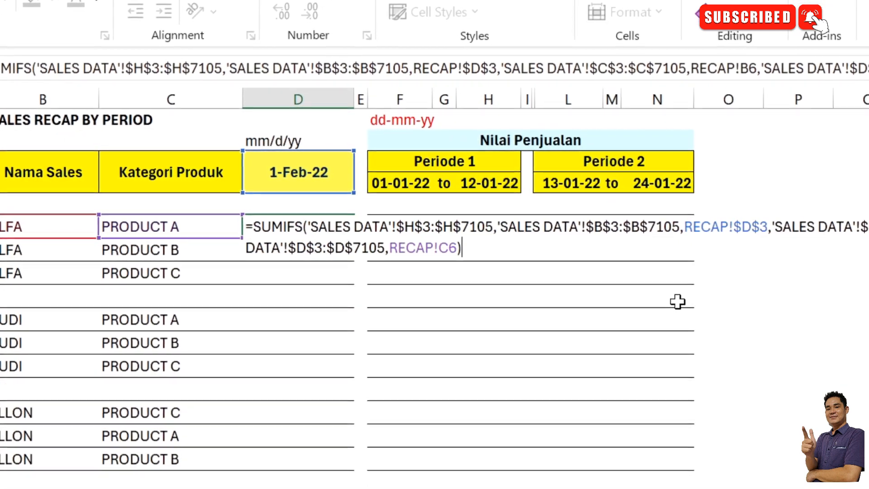
{"action": "key", "text": "Return"}
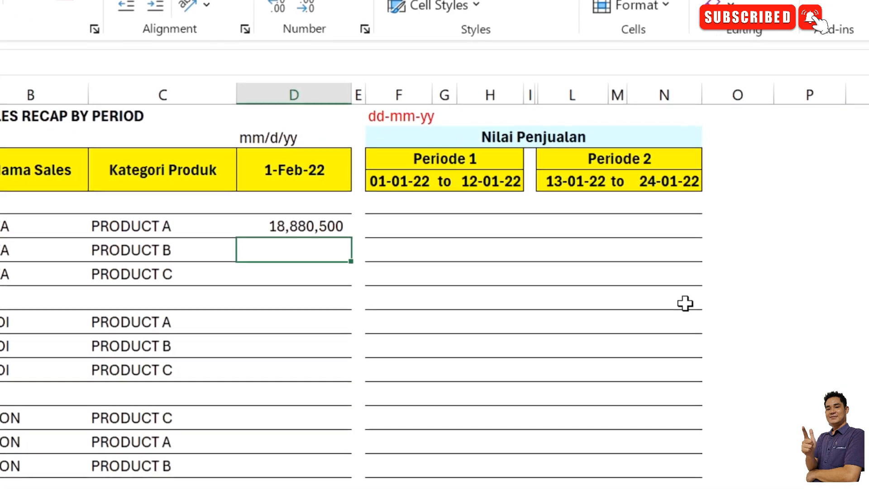
Inspect the D6 formula and the sales name, product category and date cells it refers to on the RECAP sheet.
{"action": "key", "text": "Up"}
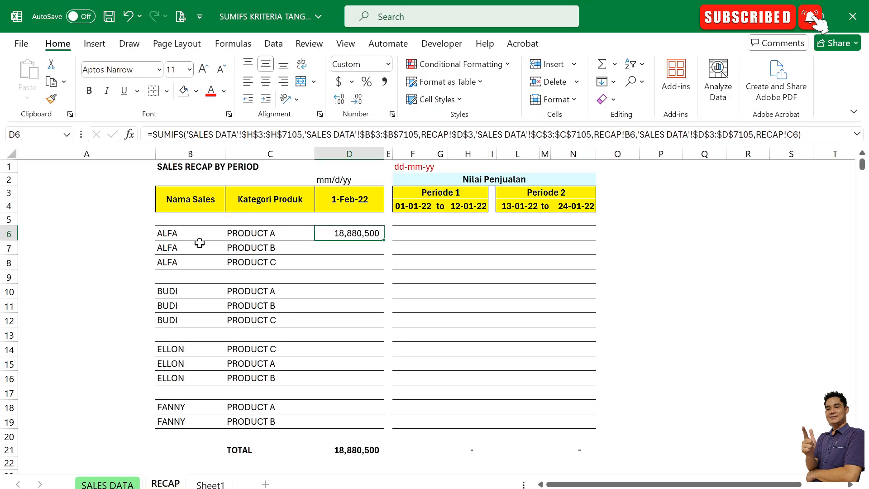
{"action": "left_click", "coordinate": [197, 239]}
{"action": "left_click", "coordinate": [271, 230]}
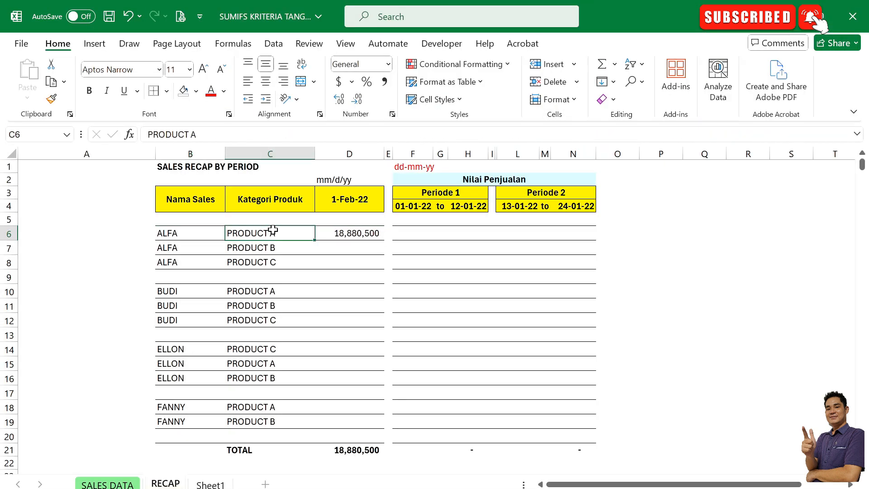
{"action": "left_click", "coordinate": [348, 235]}
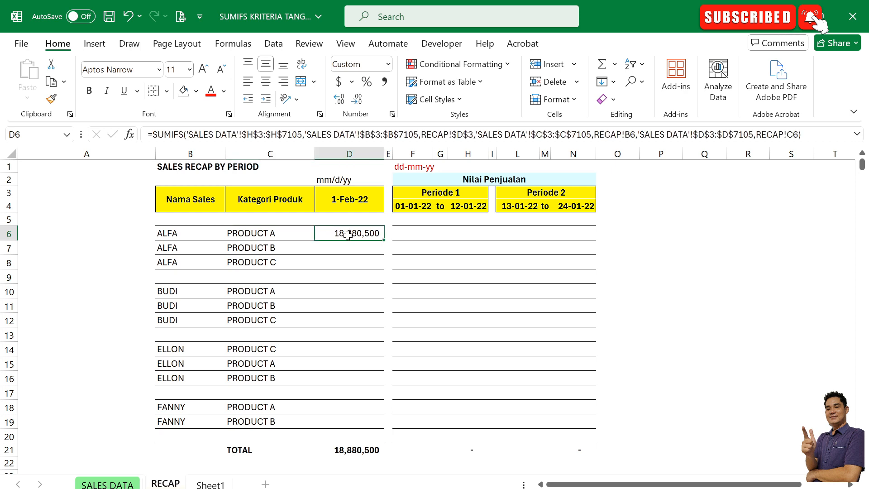
{"action": "left_click", "coordinate": [362, 201]}
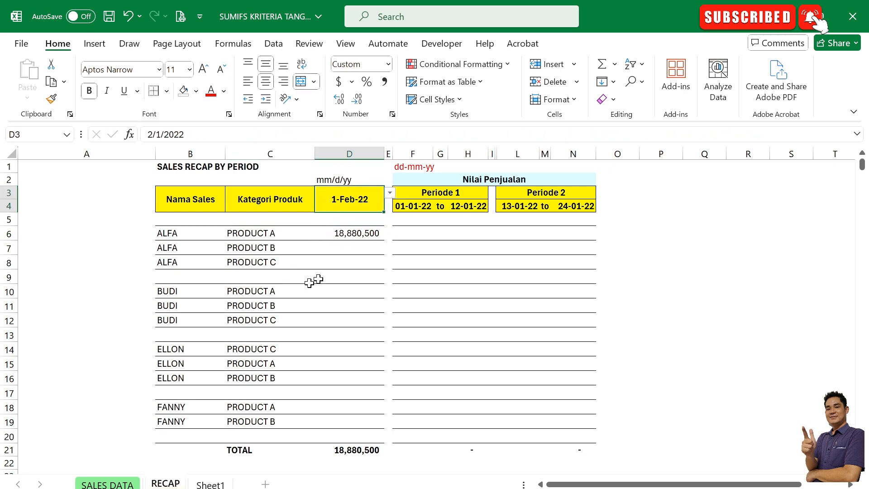
Filter the TANGGAL column on the SALES DATA sheet to show only February 01, 2022.
{"action": "left_click", "coordinate": [124, 485]}
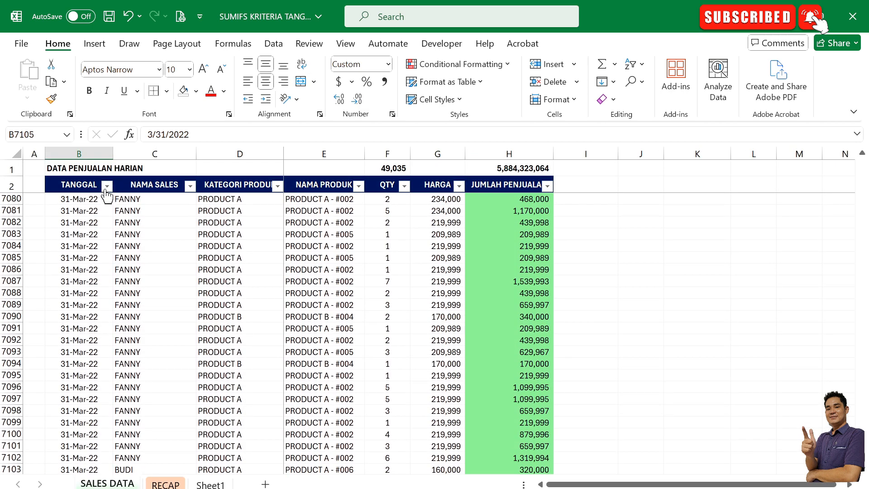
{"action": "left_click", "coordinate": [107, 186]}
{"action": "left_click", "coordinate": [148, 310]}
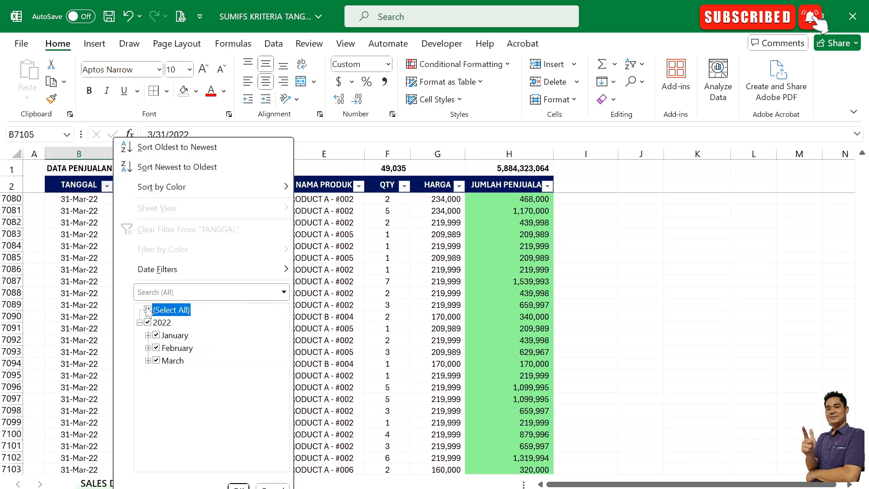
{"action": "left_click", "coordinate": [148, 348]}
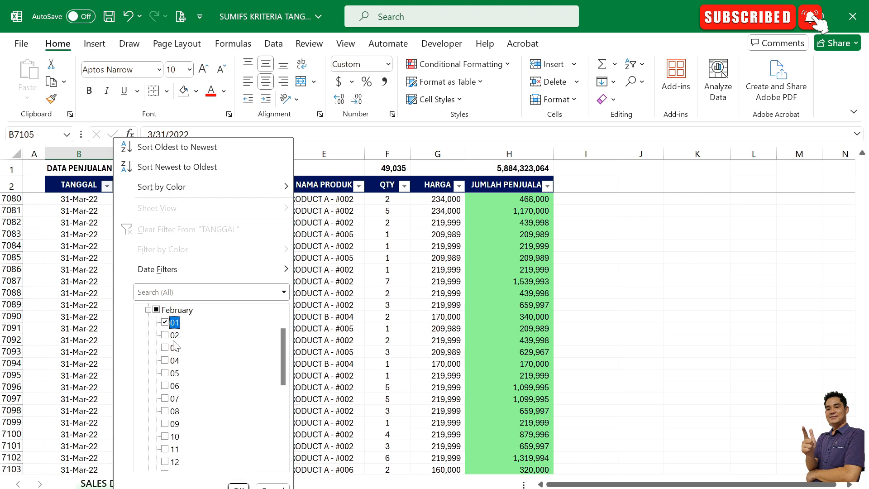
{"action": "left_click", "coordinate": [238, 486]}
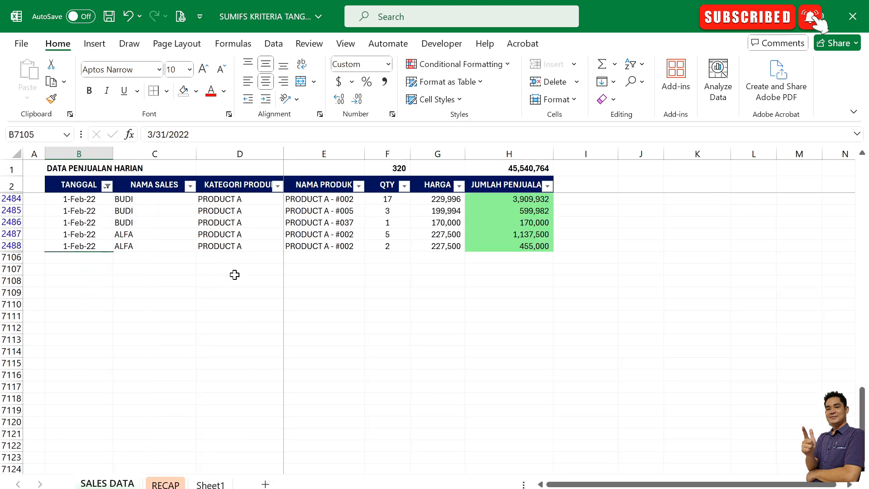
Filter the NAMA SALES column to show only the salesperson named in RECAP cell B6.
{"action": "left_click", "coordinate": [189, 186]}
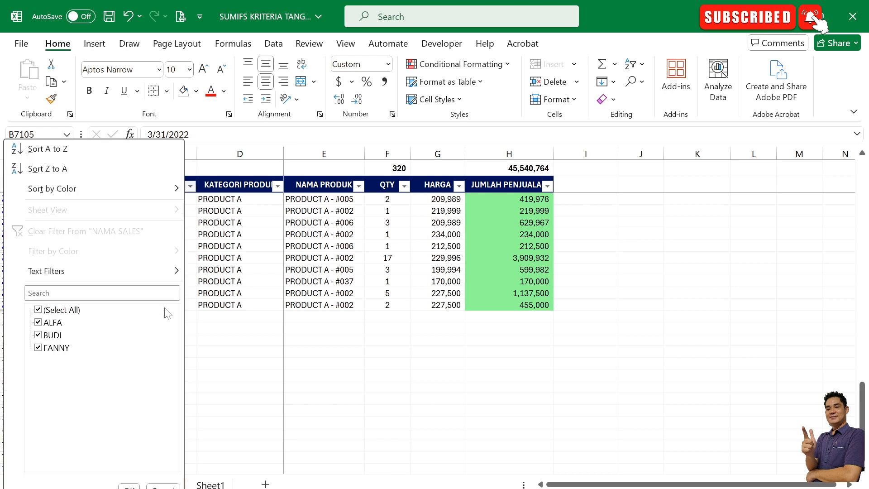
{"action": "left_click", "coordinate": [68, 310]}
{"action": "left_click", "coordinate": [55, 323]}
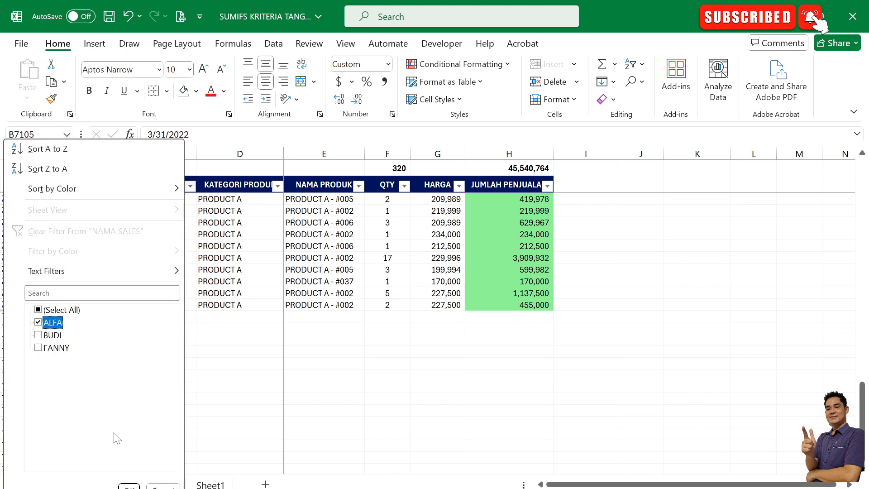
{"action": "left_click", "coordinate": [128, 485]}
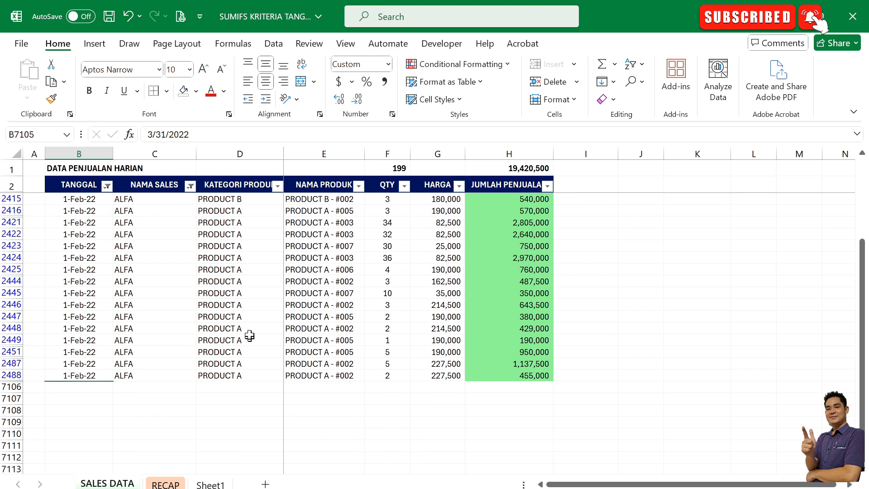
Filter the KATEGORI PRODUK column to PRODUCT A and check the JUMLAH PENJUALAN subtotal in H1.
{"action": "left_click", "coordinate": [250, 246]}
{"action": "scroll", "coordinate": [272, 248], "scroll_direction": "up", "scroll_amount": 3}
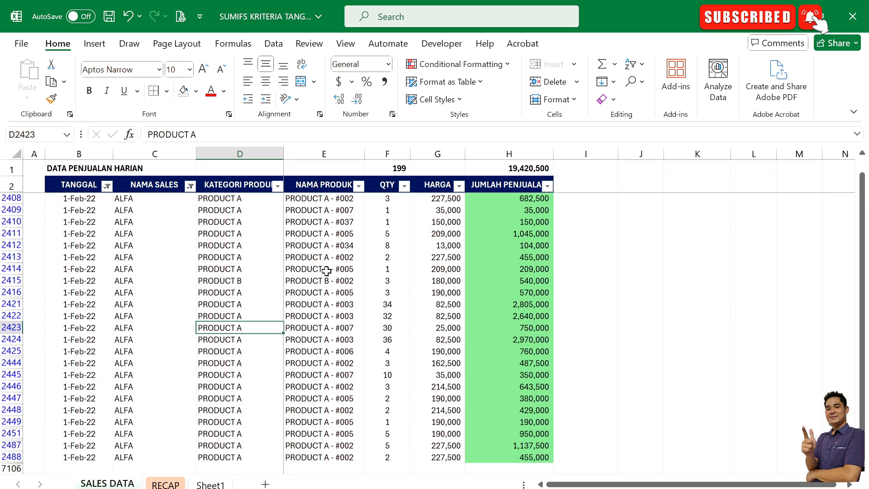
{"action": "scroll", "coordinate": [326, 270], "scroll_direction": "up", "scroll_amount": 1}
{"action": "left_click", "coordinate": [240, 236]}
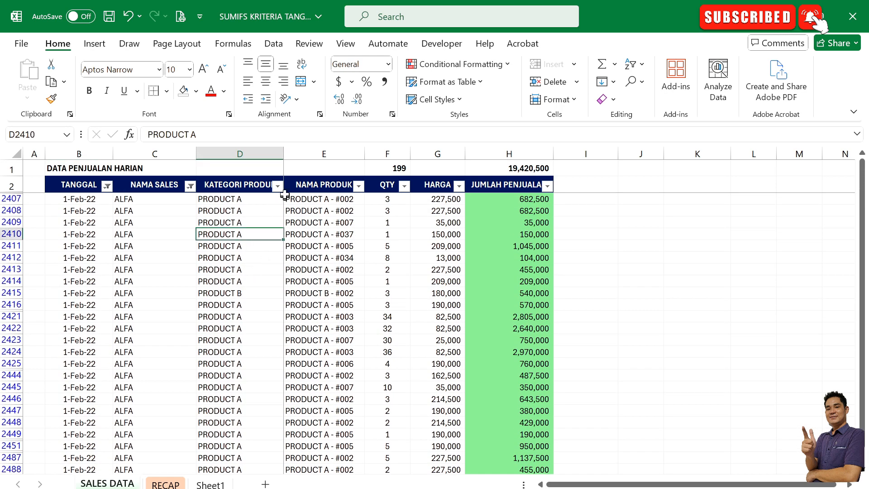
{"action": "left_click", "coordinate": [277, 186]}
{"action": "left_click", "coordinate": [164, 344]}
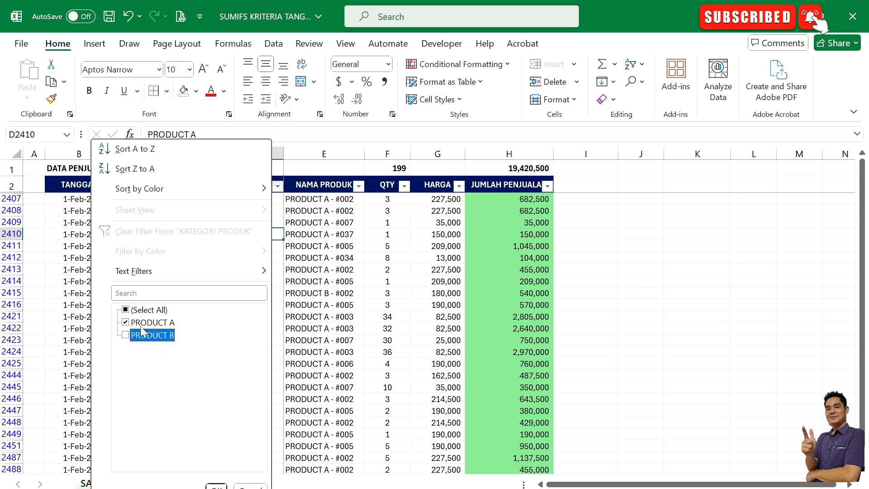
{"action": "left_click", "coordinate": [212, 484]}
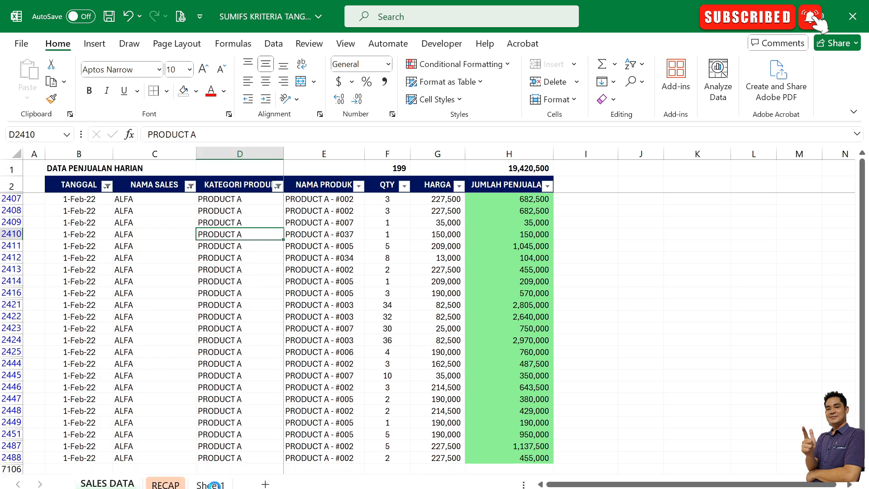
{"action": "left_click", "coordinate": [470, 290]}
{"action": "left_click", "coordinate": [519, 170]}
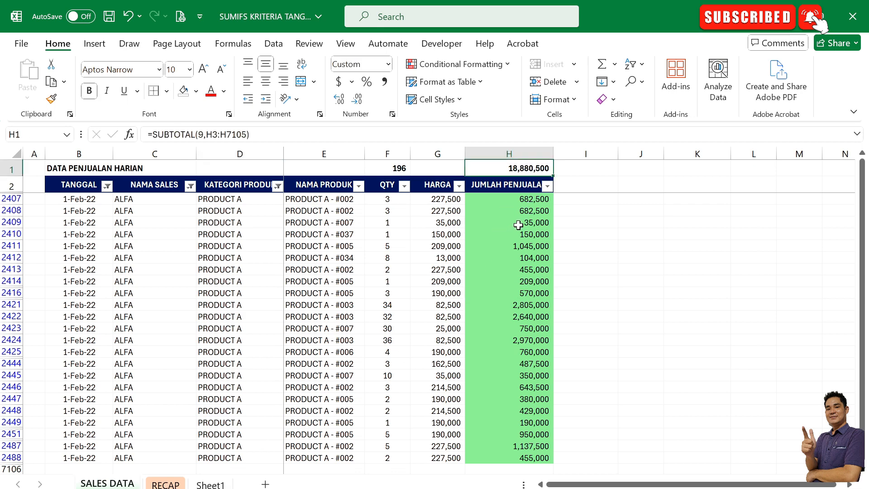
{"action": "left_click", "coordinate": [235, 259]}
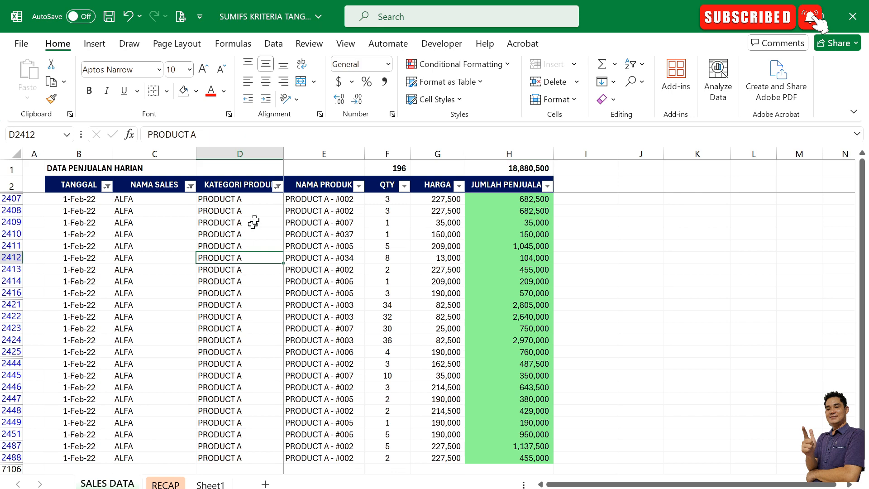
Return to the RECAP sheet and review the SUMIFS arguments in cell D6.
{"action": "left_click", "coordinate": [253, 182]}
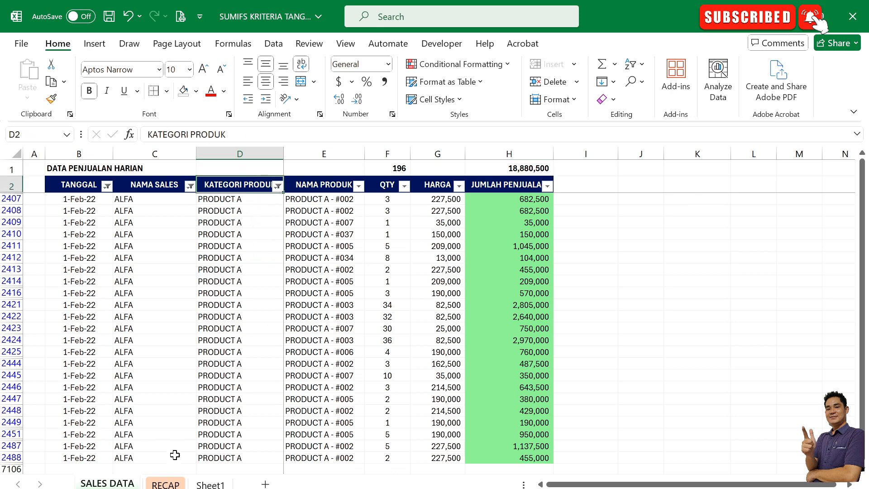
{"action": "left_click", "coordinate": [165, 483]}
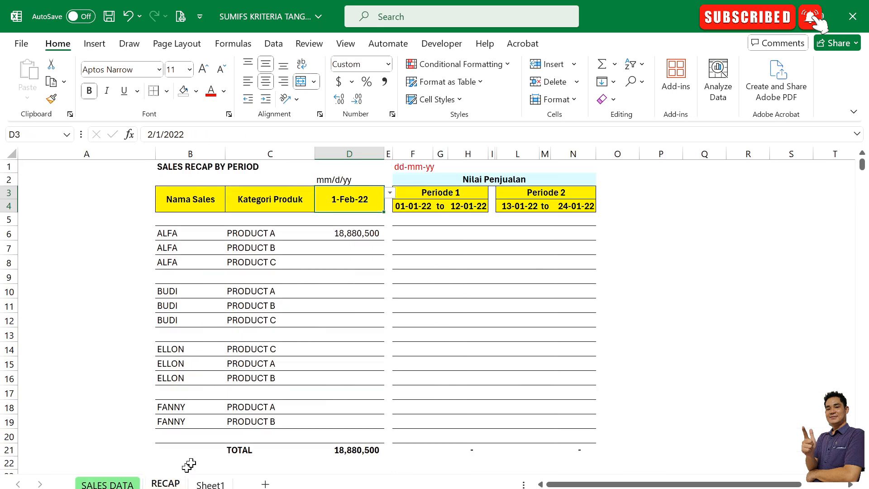
{"action": "left_click", "coordinate": [359, 235]}
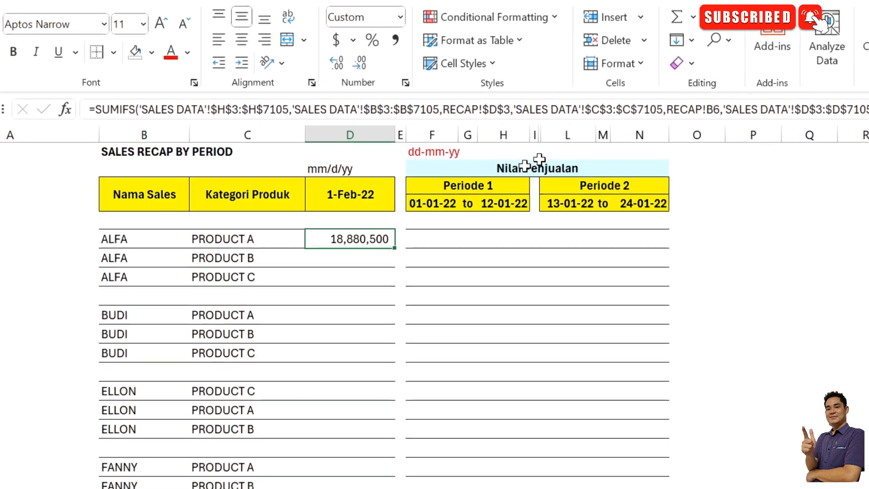
{"action": "left_click", "coordinate": [594, 111]}
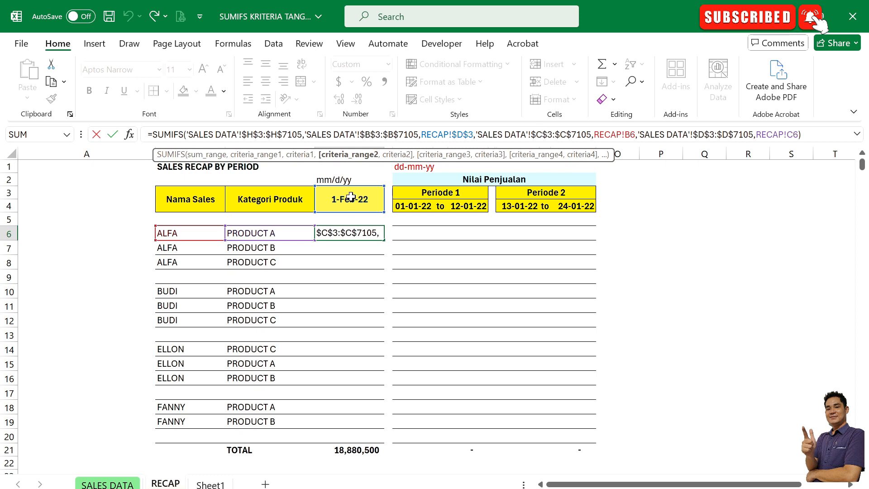
{"action": "key", "text": "Return"}
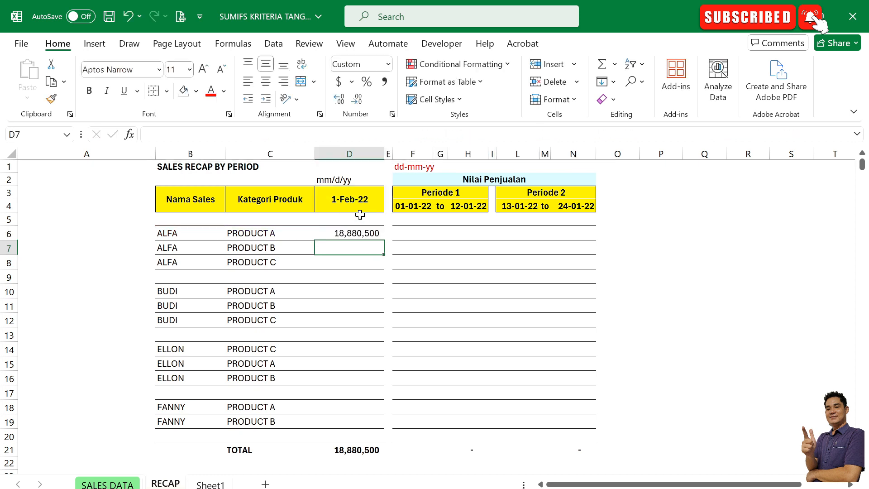
Copy the D6 SUMIFS formula down through D19 and check the TOTAL formula in D21.
{"action": "left_click", "coordinate": [358, 229]}
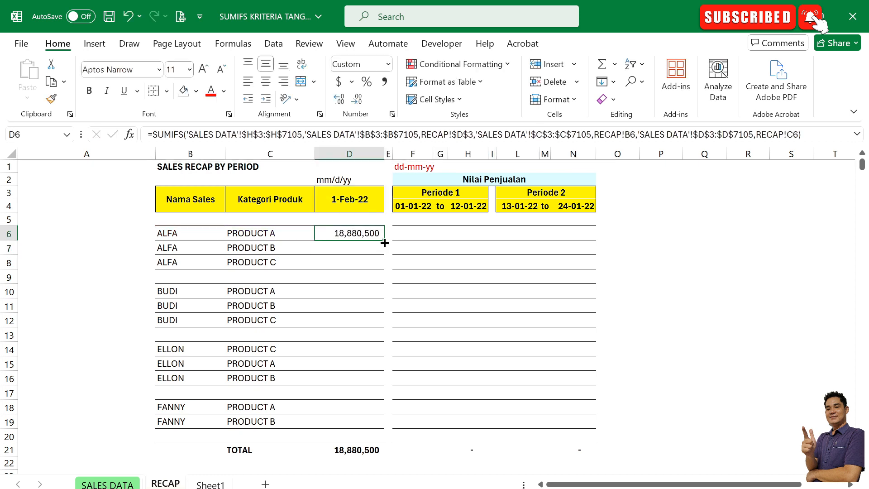
{"action": "left_click_drag", "start_coordinate": [384, 243], "coordinate": [391, 423]}
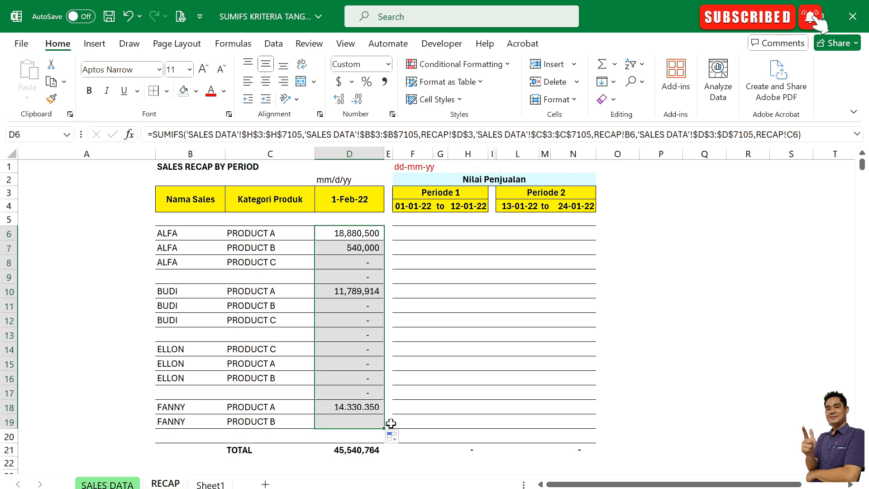
{"action": "left_click", "coordinate": [337, 454]}
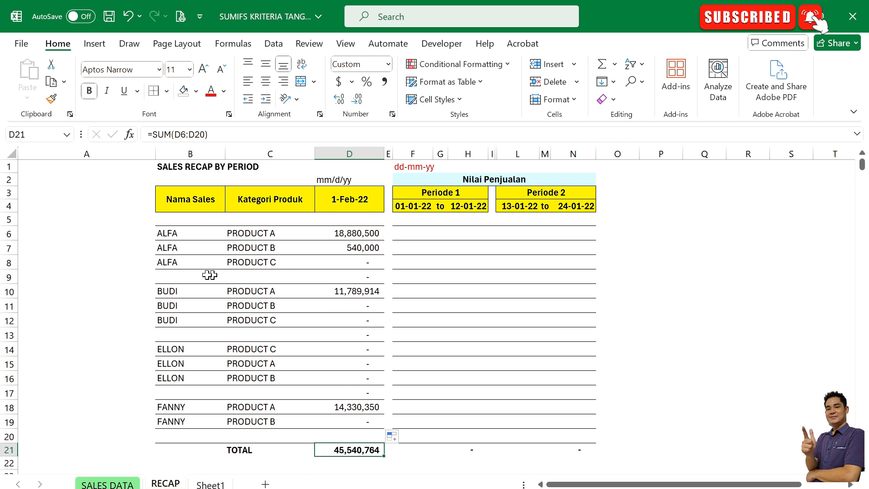
Examine the copied formulas in D8, D10, D14 and D18, their sales name and category criteria, and the total in D21.
{"action": "left_click", "coordinate": [176, 262]}
{"action": "left_click", "coordinate": [255, 266]}
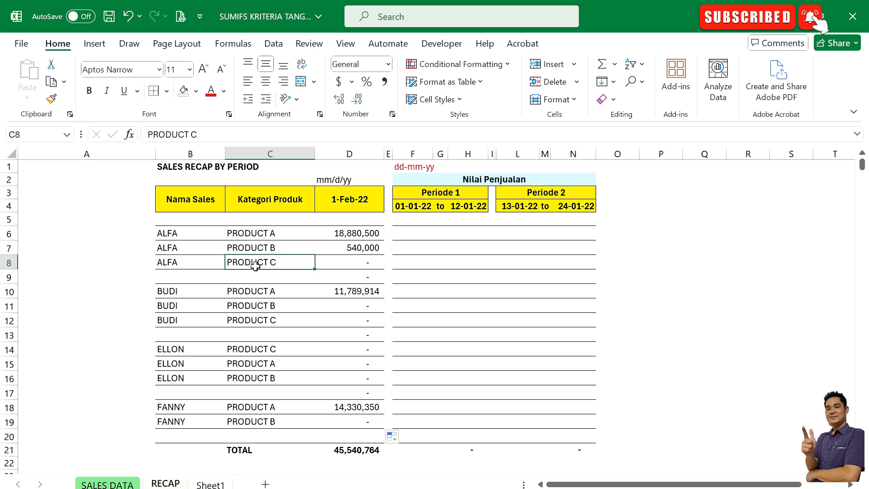
{"action": "left_click", "coordinate": [370, 263]}
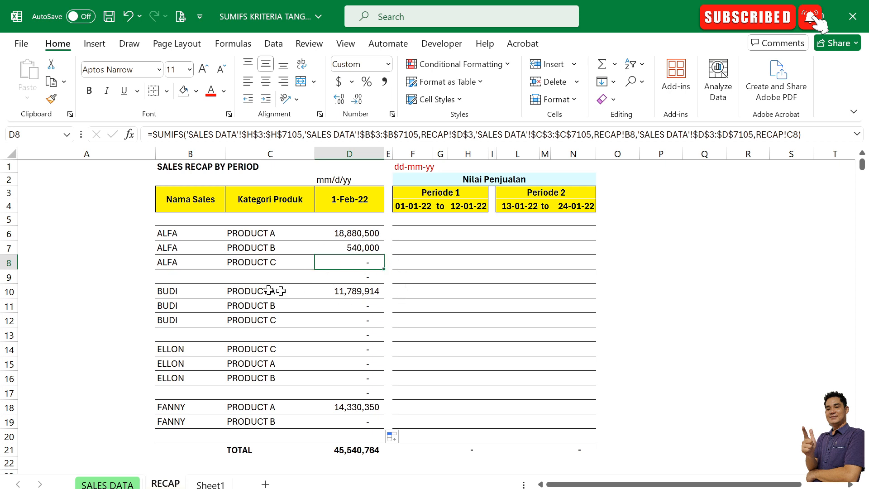
{"action": "left_click", "coordinate": [279, 264]}
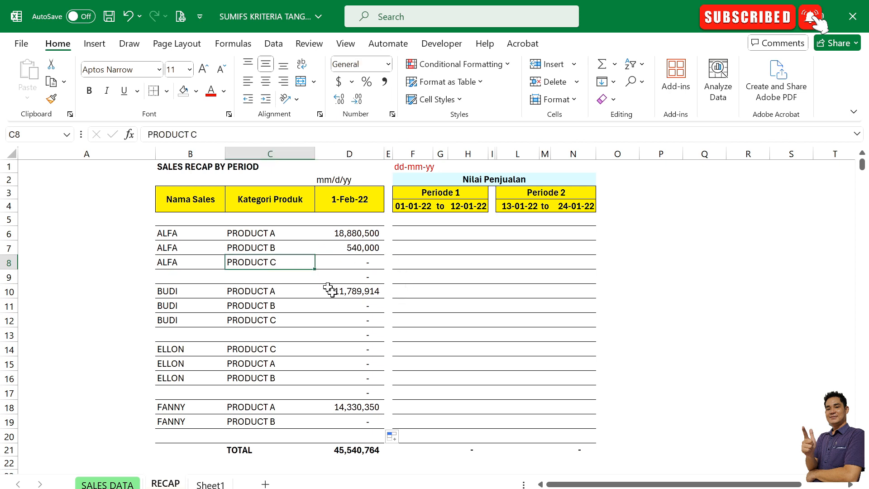
{"action": "left_click", "coordinate": [358, 293]}
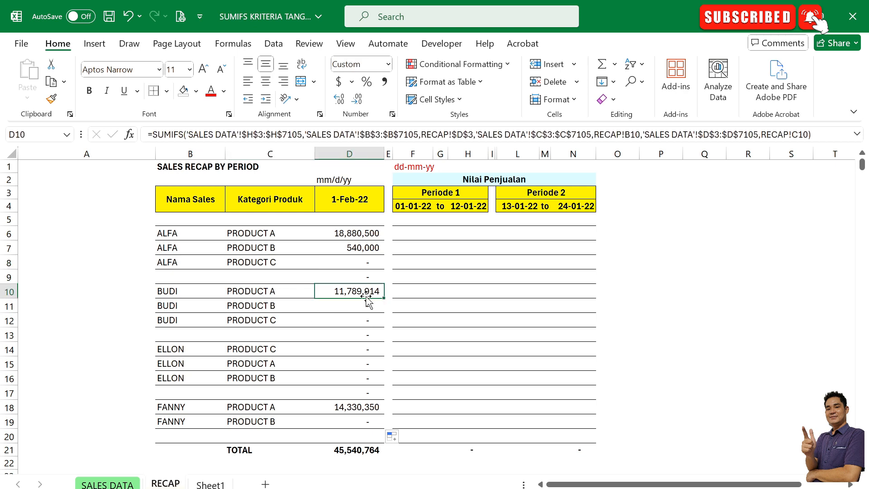
{"action": "left_click", "coordinate": [325, 350]}
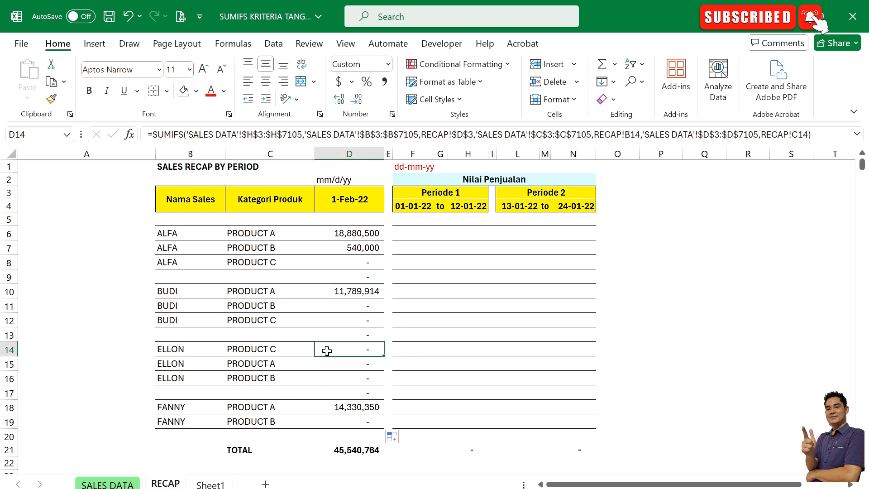
{"action": "left_click", "coordinate": [367, 410]}
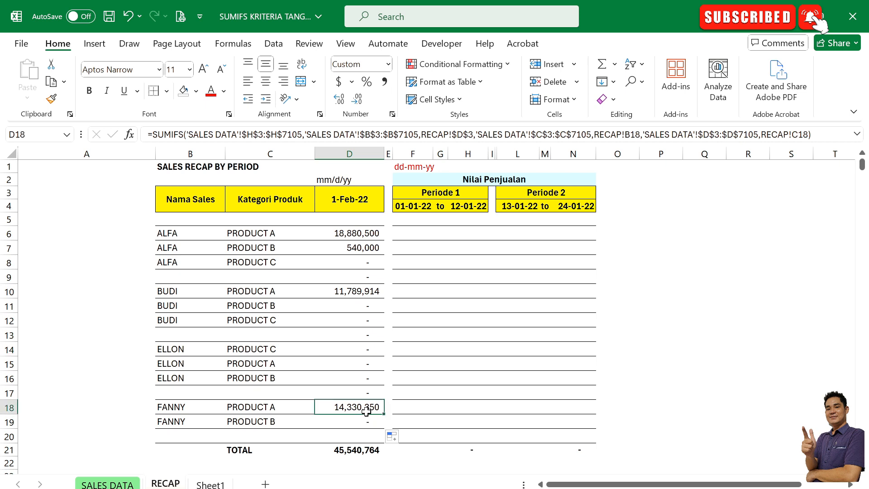
{"action": "left_click", "coordinate": [365, 450]}
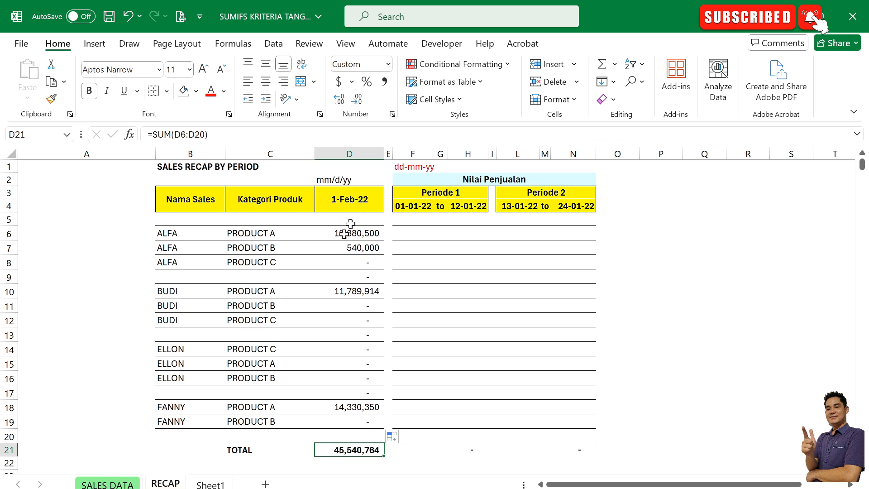
Clear all column filters on the SALES DATA sheet.
{"action": "left_click", "coordinate": [107, 483]}
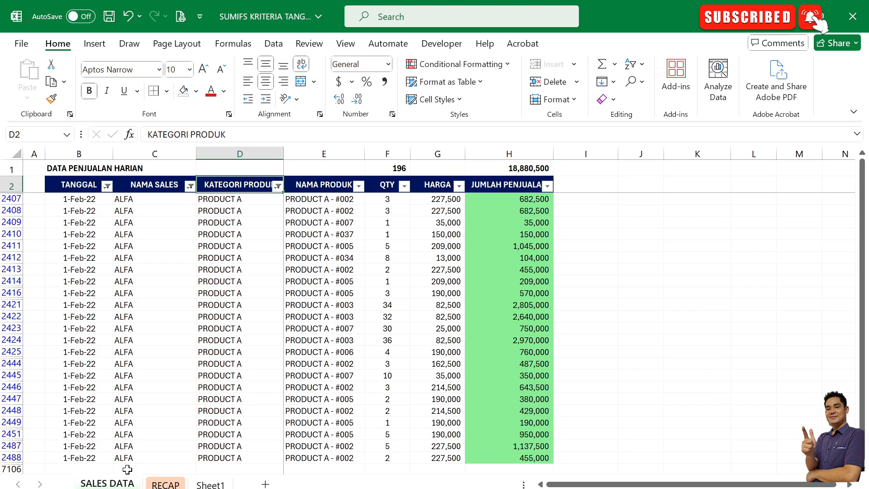
{"action": "left_click", "coordinate": [165, 186]}
{"action": "left_click", "coordinate": [643, 65]}
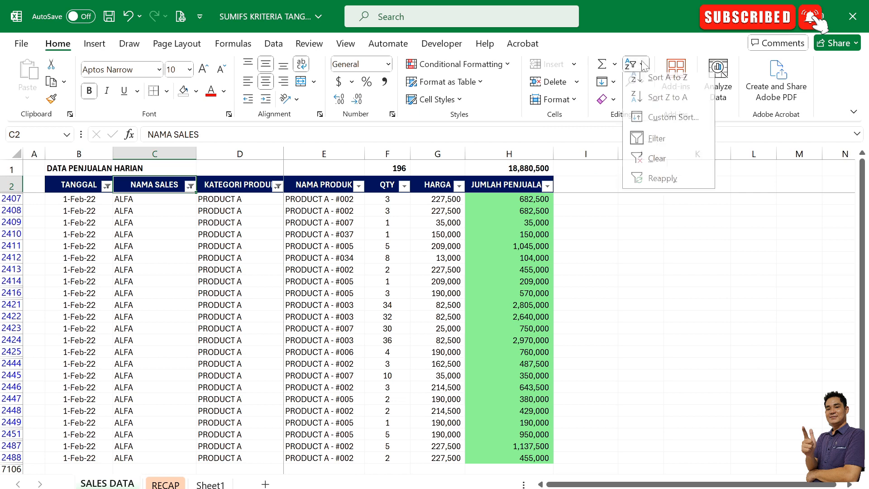
{"action": "left_click", "coordinate": [656, 164]}
{"action": "left_click", "coordinate": [124, 234]}
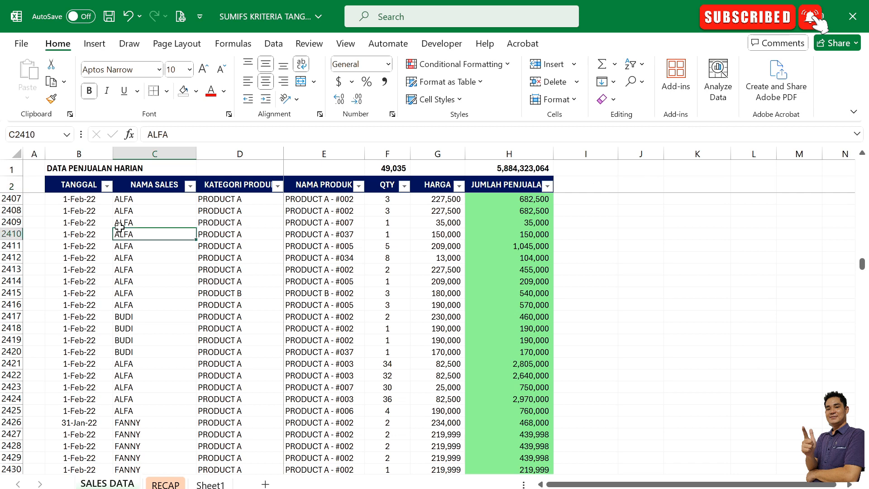
Filter the TANGGAL column to February 01, 2022 for all salespeople and product categories.
{"action": "left_click", "coordinate": [108, 186]}
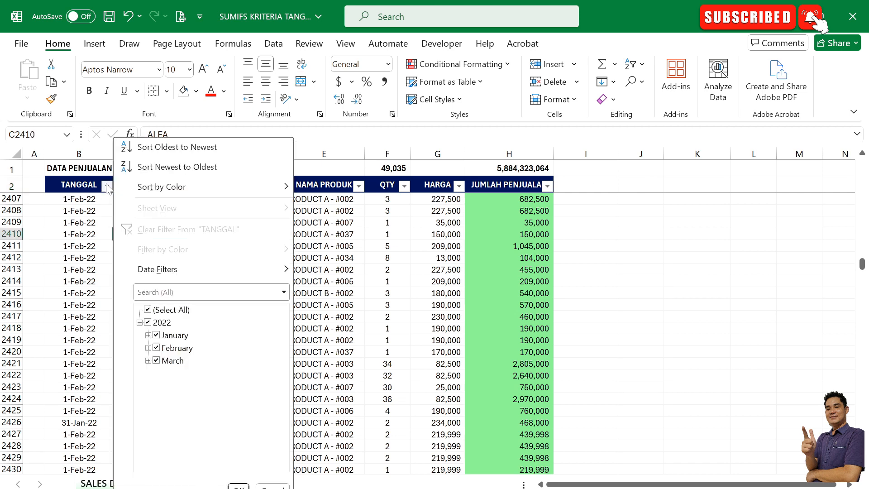
{"action": "left_click", "coordinate": [154, 311]}
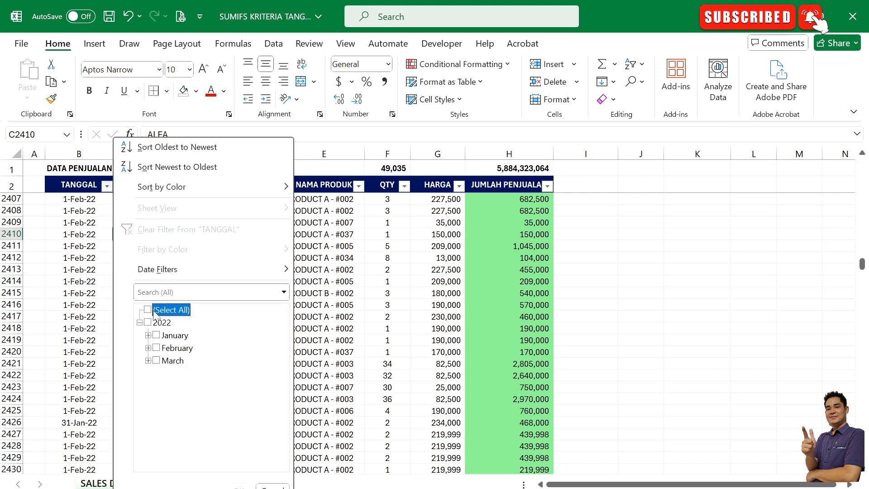
{"action": "left_click", "coordinate": [148, 347]}
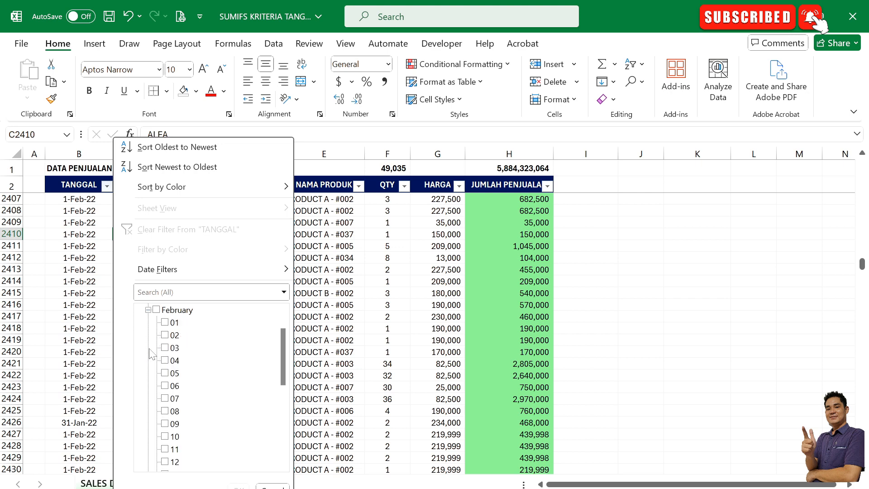
{"action": "left_click", "coordinate": [164, 322]}
{"action": "left_click", "coordinate": [236, 483]}
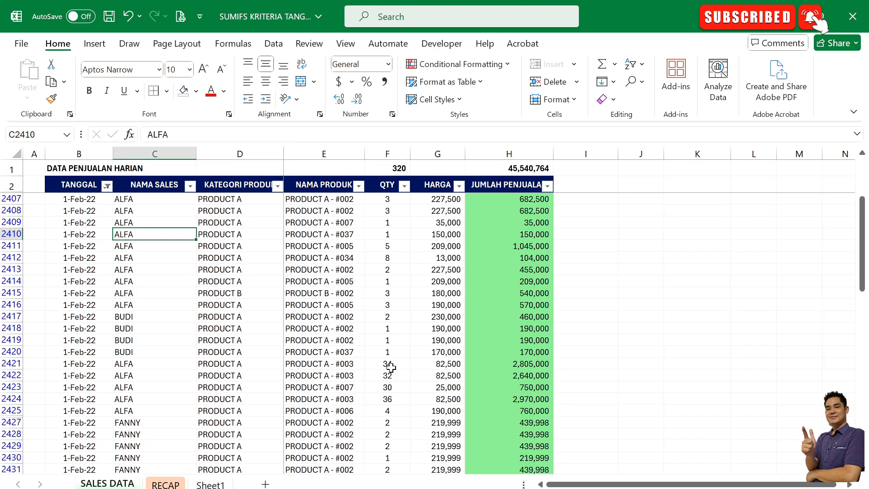
Compare the JUMLAH PENJUALAN subtotal in SALES DATA cell H1 with the TOTAL in RECAP cell D21.
{"action": "scroll", "coordinate": [491, 271], "scroll_direction": "up", "scroll_amount": 2}
{"action": "left_click", "coordinate": [522, 171]}
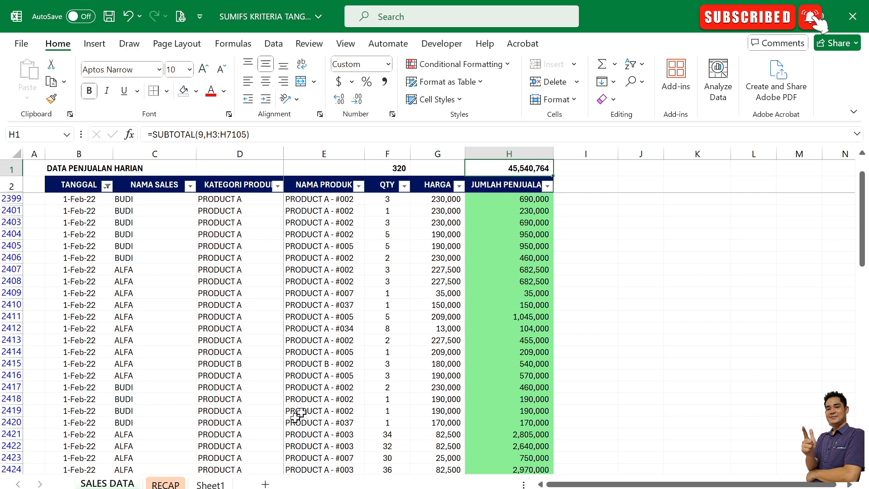
{"action": "left_click", "coordinate": [166, 484]}
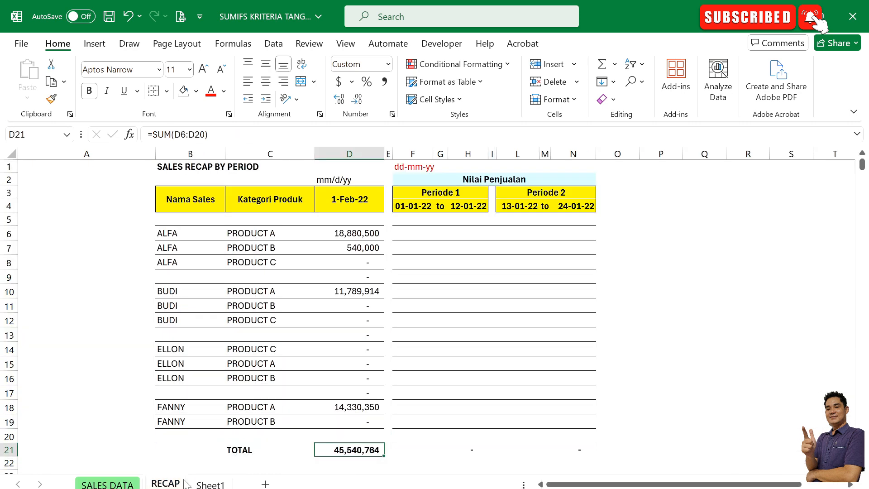
{"action": "scroll", "coordinate": [369, 414], "scroll_direction": "down", "scroll_amount": 1}
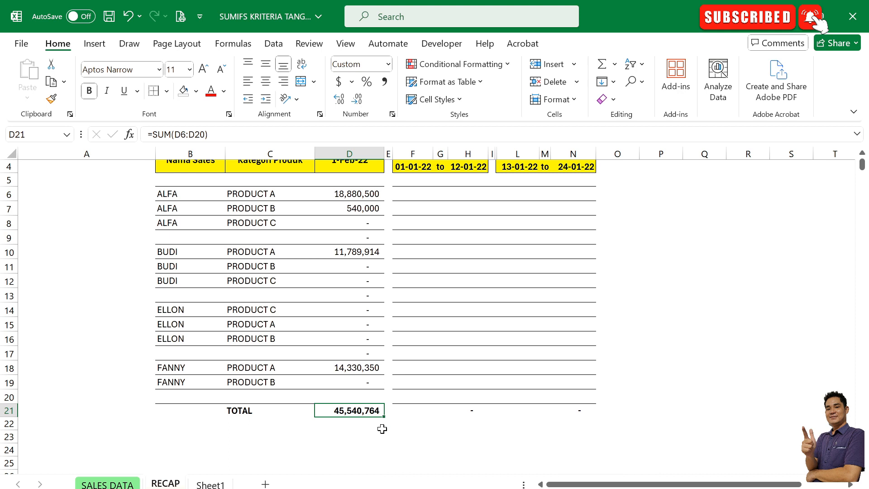
{"action": "scroll", "coordinate": [438, 361], "scroll_direction": "up", "scroll_amount": 1}
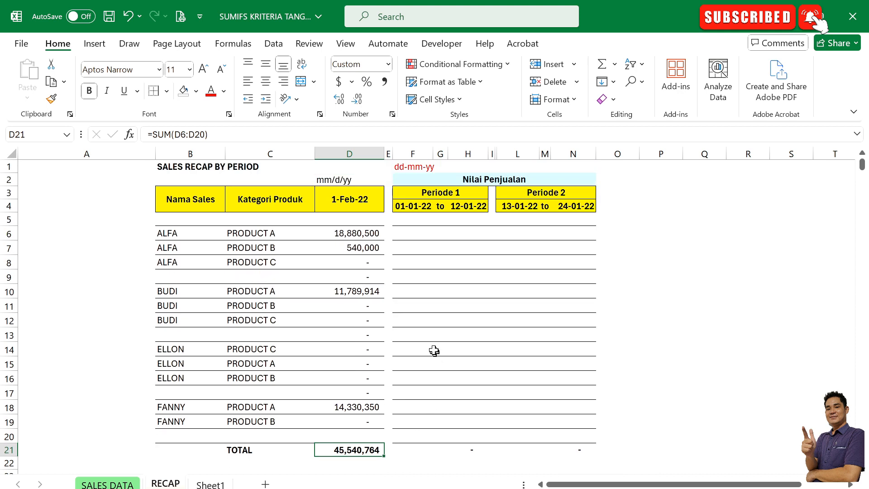
Set the recap date in D3 to 1-Jan-22 and check the recalculated D6 result and D21 total.
{"action": "left_click", "coordinate": [365, 194]}
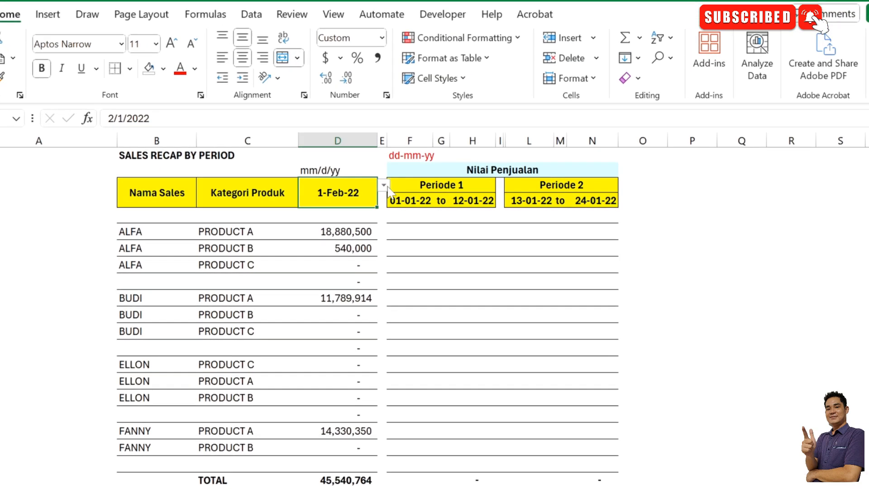
{"action": "left_click", "coordinate": [384, 185]}
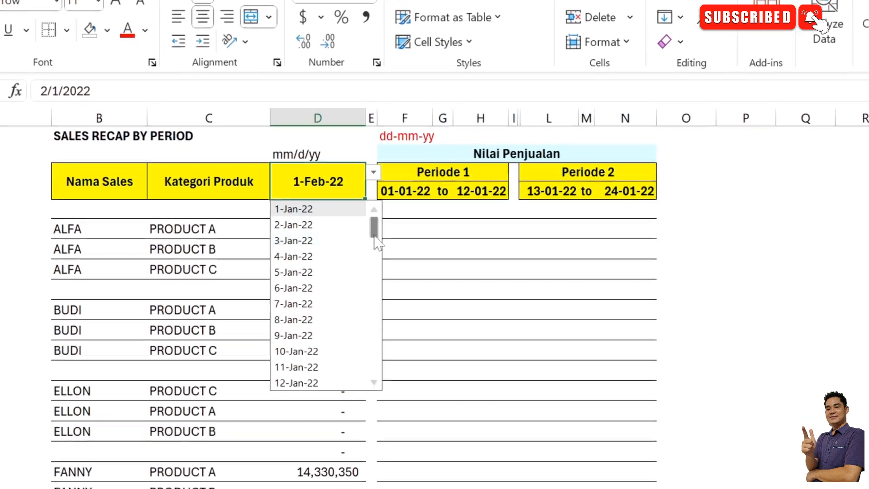
{"action": "scroll", "coordinate": [376, 242], "scroll_direction": "down", "scroll_amount": 2}
{"action": "scroll", "coordinate": [376, 241], "scroll_direction": "up", "scroll_amount": 3}
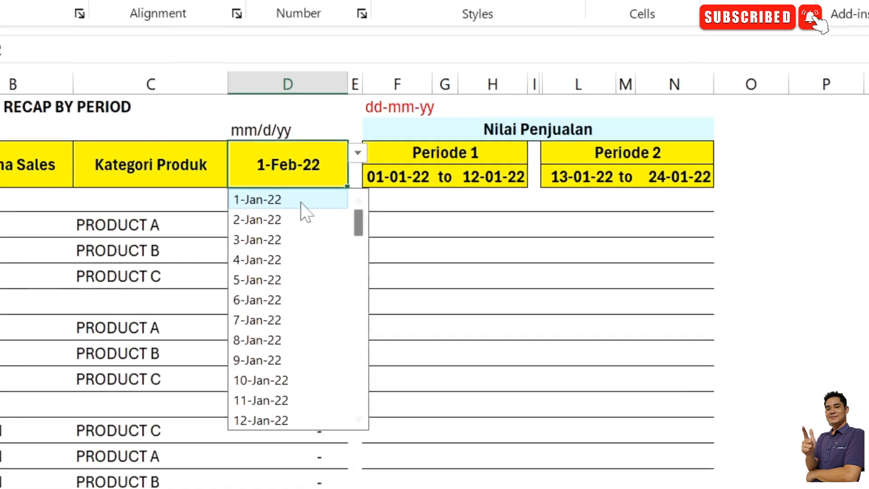
{"action": "left_click", "coordinate": [262, 199]}
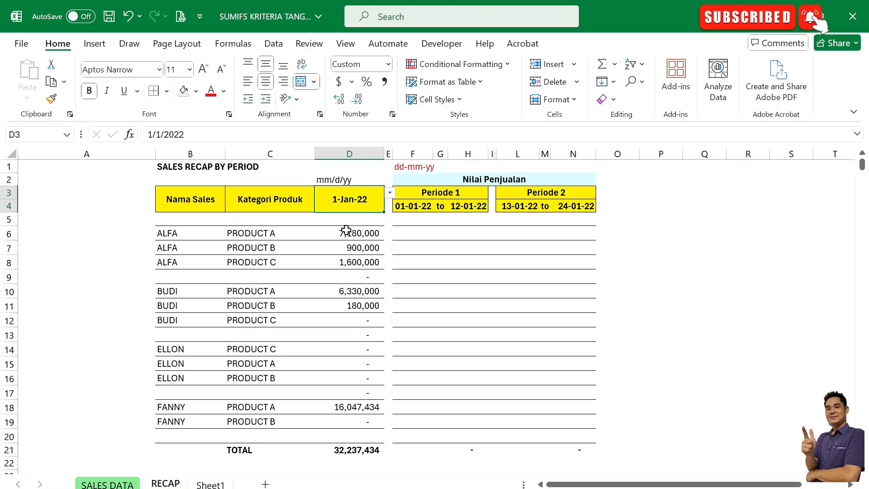
{"action": "left_click", "coordinate": [370, 232]}
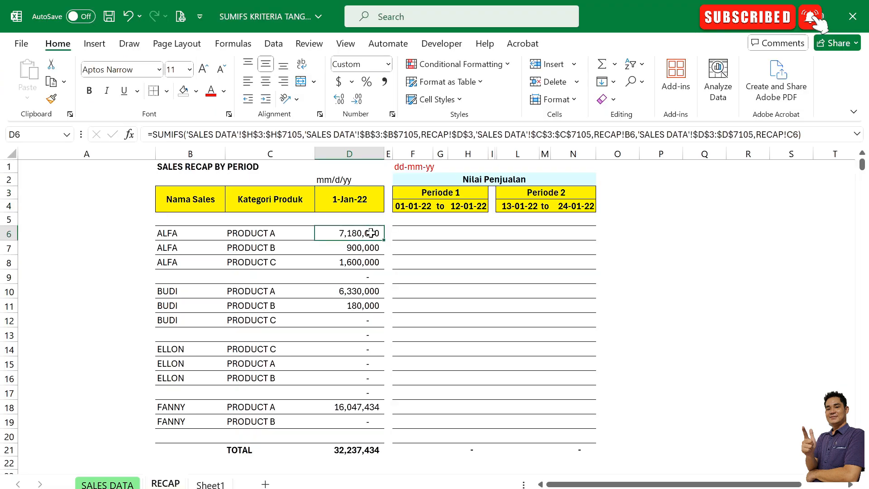
{"action": "left_click", "coordinate": [369, 448]}
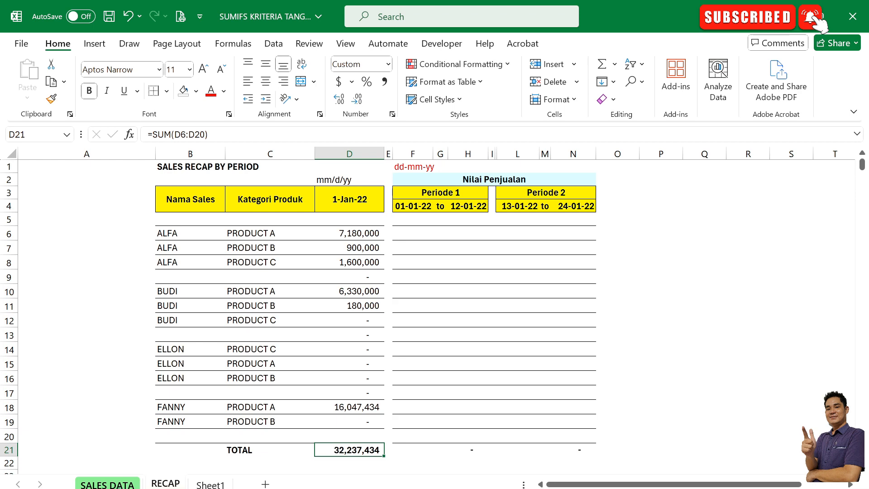
Switch to the SALES DATA sheet and remove the February 01 date filter.
{"action": "left_click", "coordinate": [107, 483]}
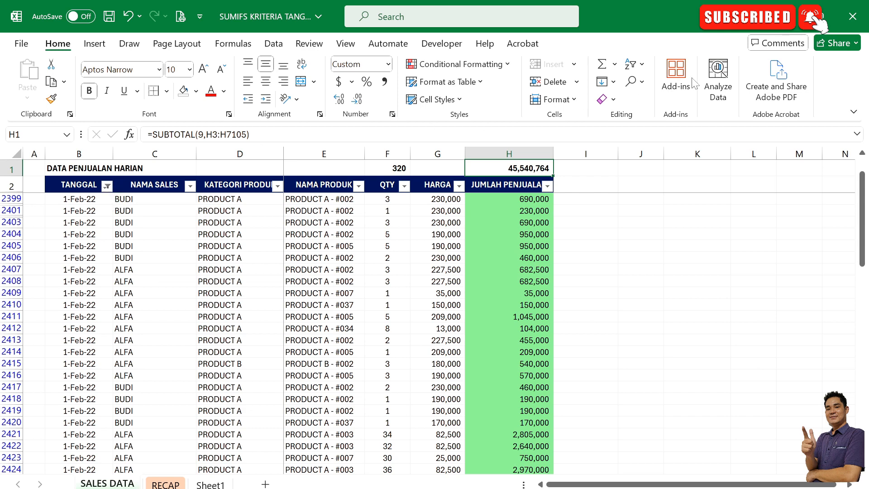
{"action": "left_click", "coordinate": [636, 64]}
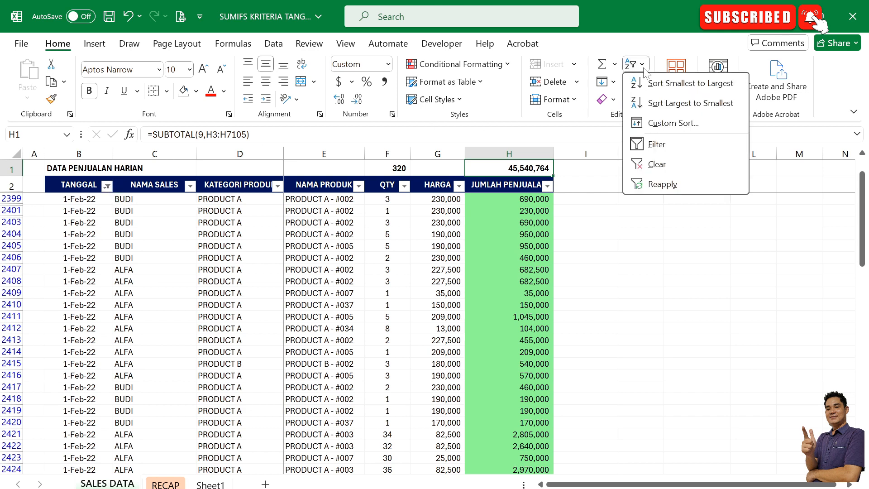
{"action": "left_click", "coordinate": [657, 165]}
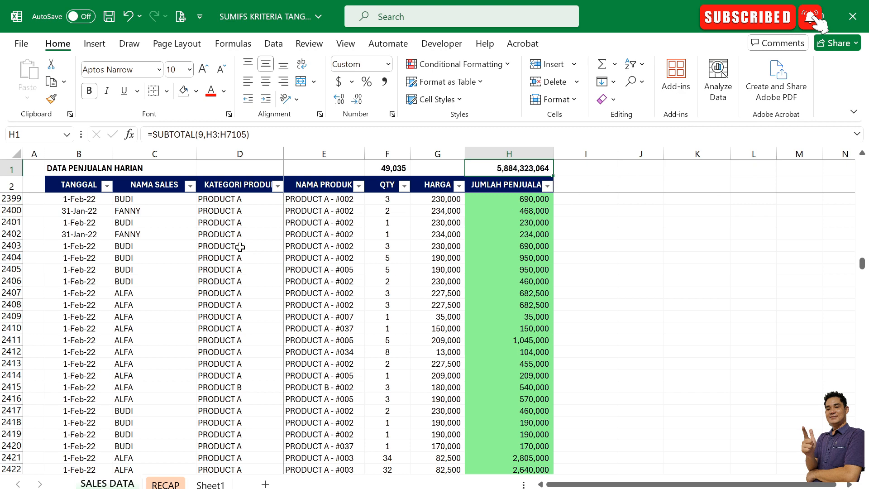
Filter the TANGGAL column to January 01, 2022 and compare the JUMLAH PENJUALAN subtotal in H1 with the RECAP total in D21.
{"action": "left_click", "coordinate": [107, 187]}
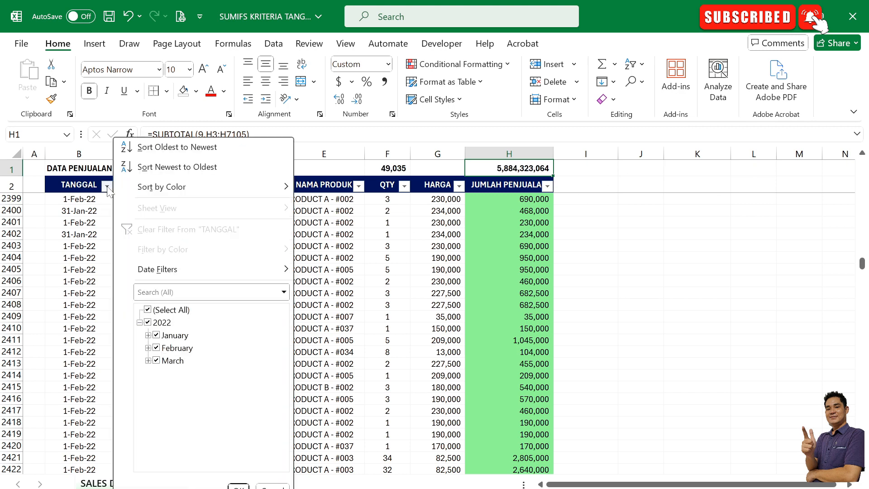
{"action": "left_click", "coordinate": [157, 312]}
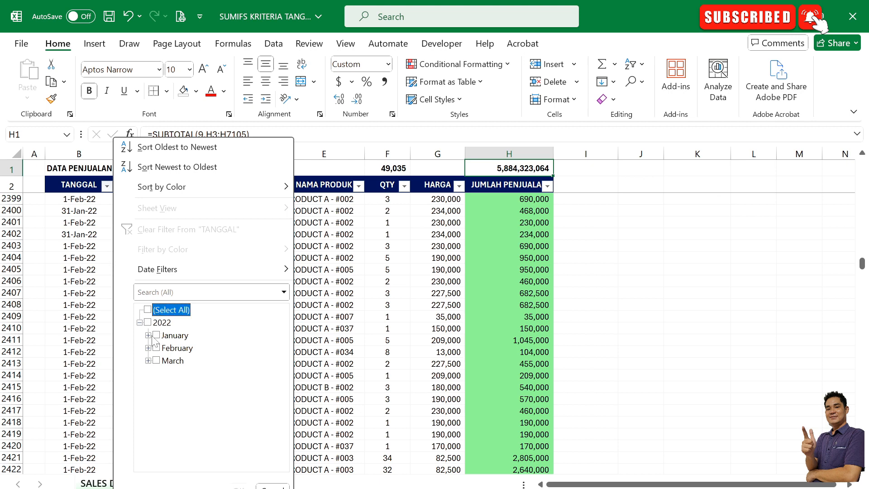
{"action": "left_click", "coordinate": [148, 335]}
{"action": "left_click", "coordinate": [165, 322]}
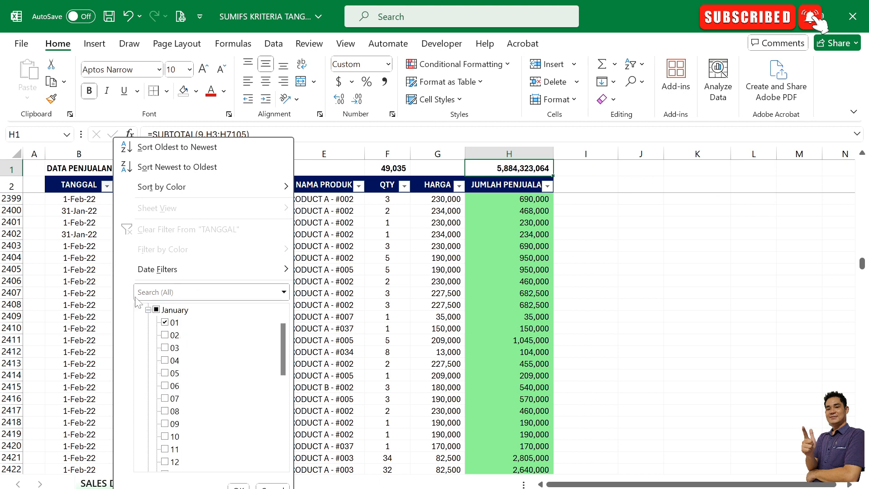
{"action": "left_click", "coordinate": [239, 486]}
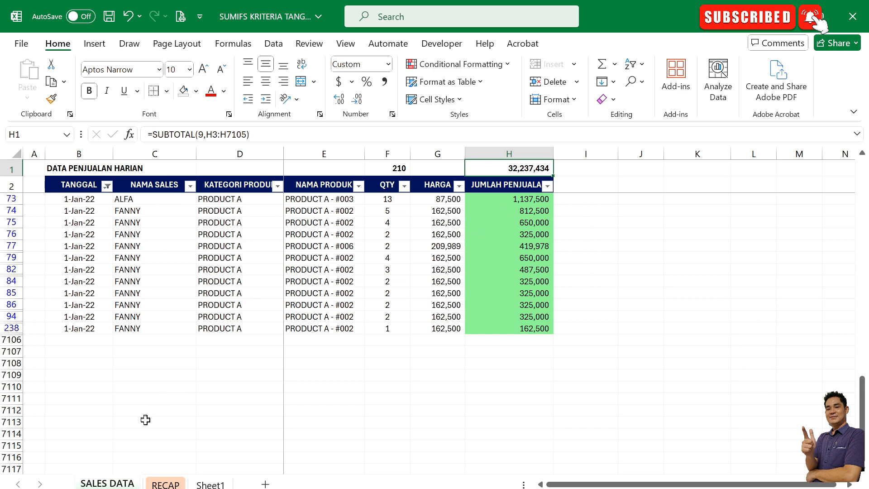
{"action": "left_click", "coordinate": [167, 484]}
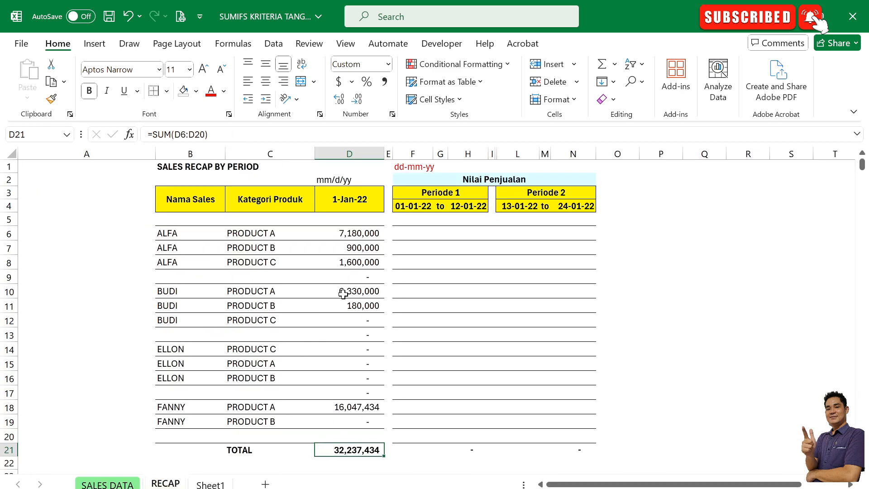
Review the SUMIFS formula in RECAP cell D6, its criteria in B6 and C6, and the Periode 1 dates in F4 and H4.
{"action": "left_click", "coordinate": [354, 233]}
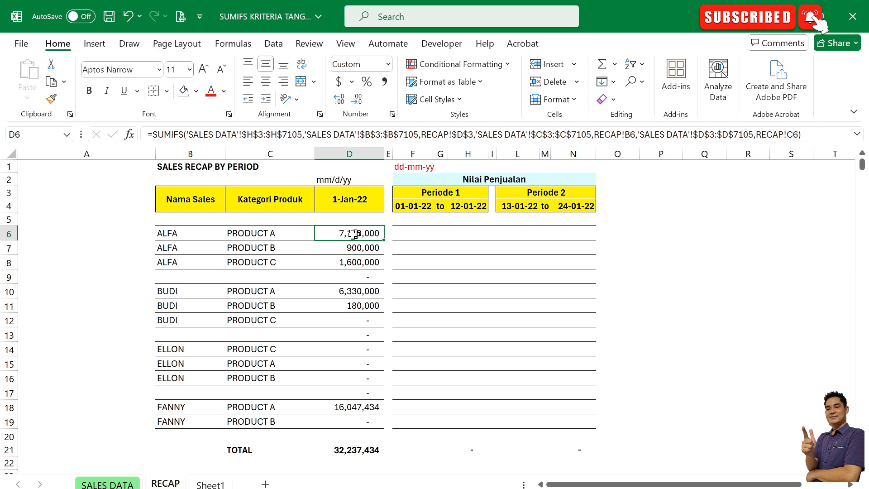
{"action": "left_click", "coordinate": [173, 239]}
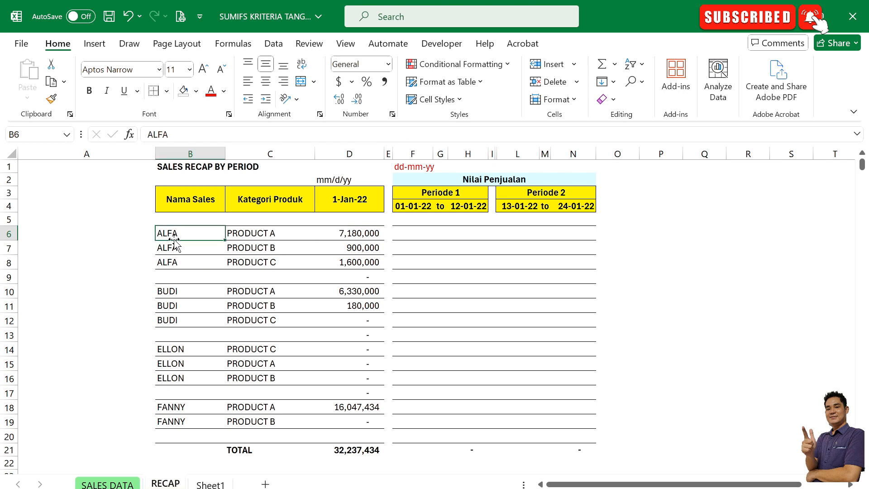
{"action": "left_click", "coordinate": [284, 232]}
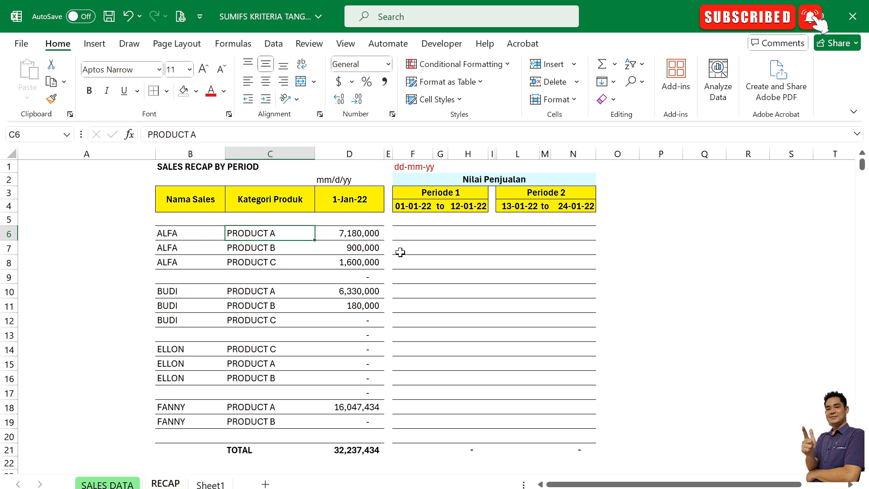
{"action": "left_click", "coordinate": [417, 235]}
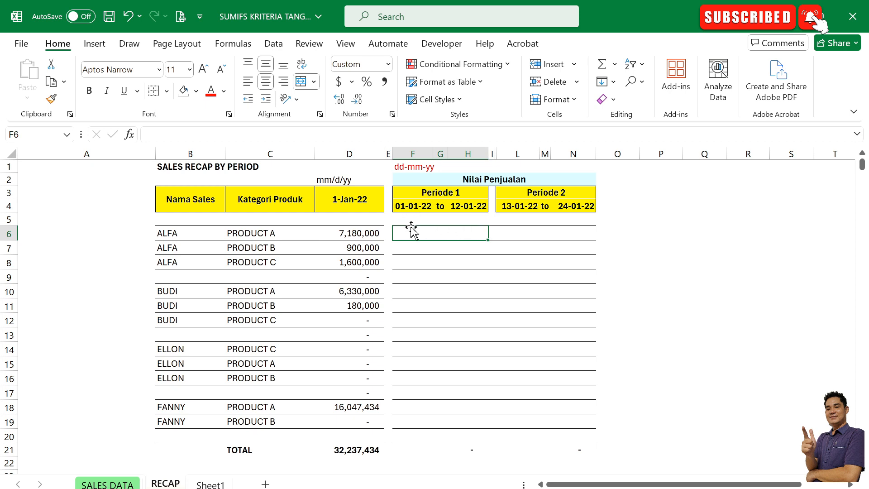
{"action": "left_click", "coordinate": [406, 204]}
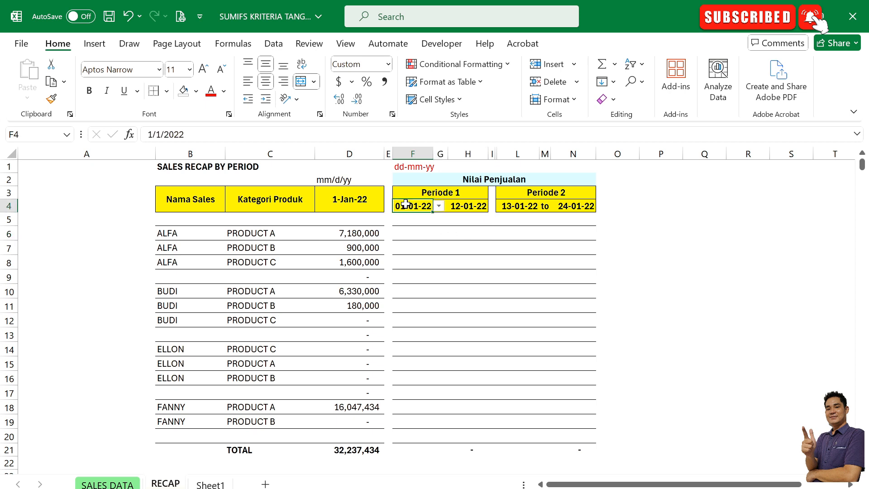
{"action": "left_click", "coordinate": [472, 206]}
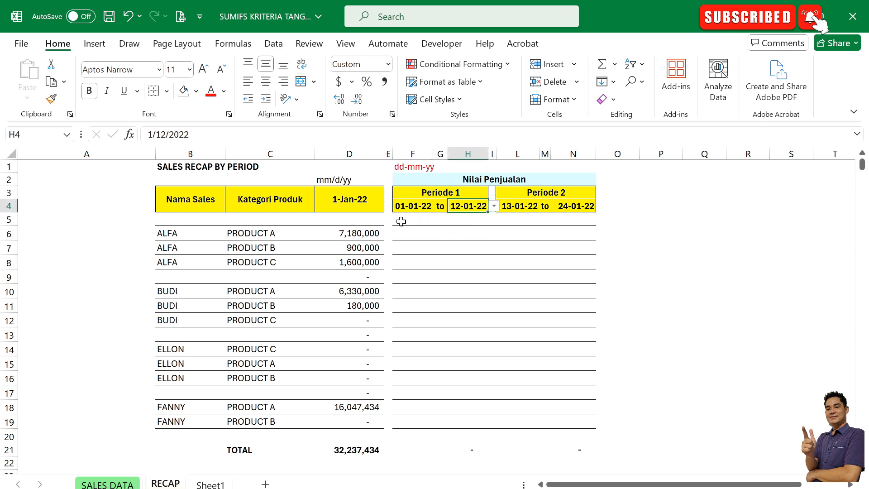
Start a SUMIFS formula in RECAP cell F6 with the absolute sum range 'SALES DATA'!$H$3:$H$7105.
{"action": "left_click", "coordinate": [465, 235]}
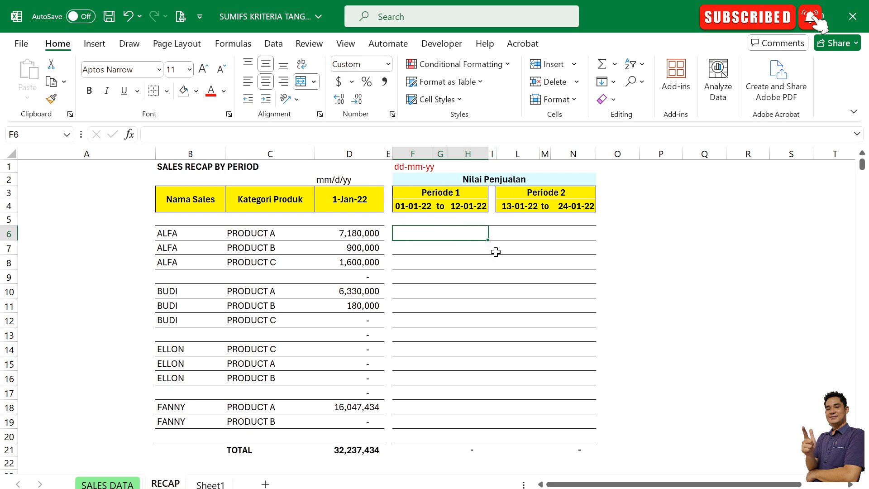
{"action": "type", "text": "=SUMIFS"}
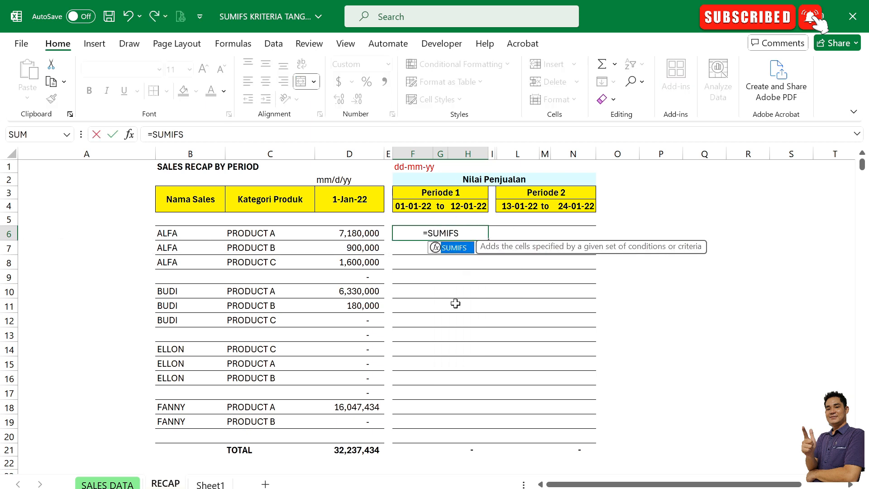
{"action": "type", "text": "("}
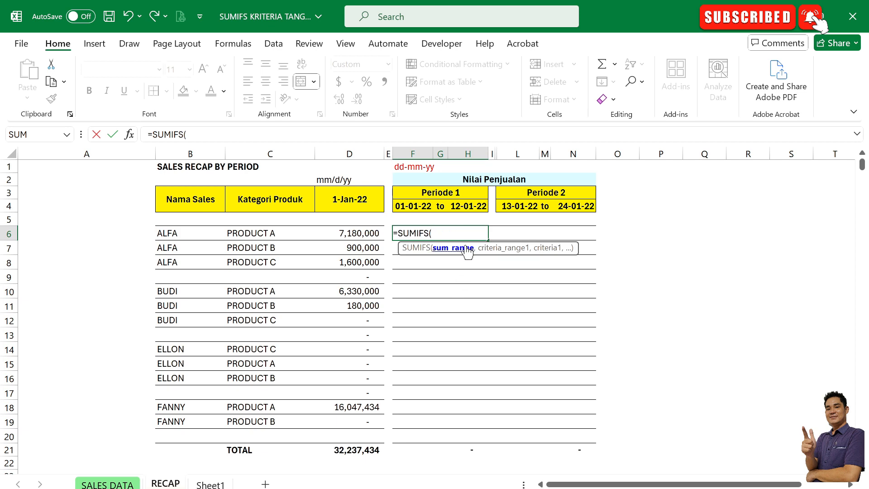
{"action": "left_click", "coordinate": [107, 484]}
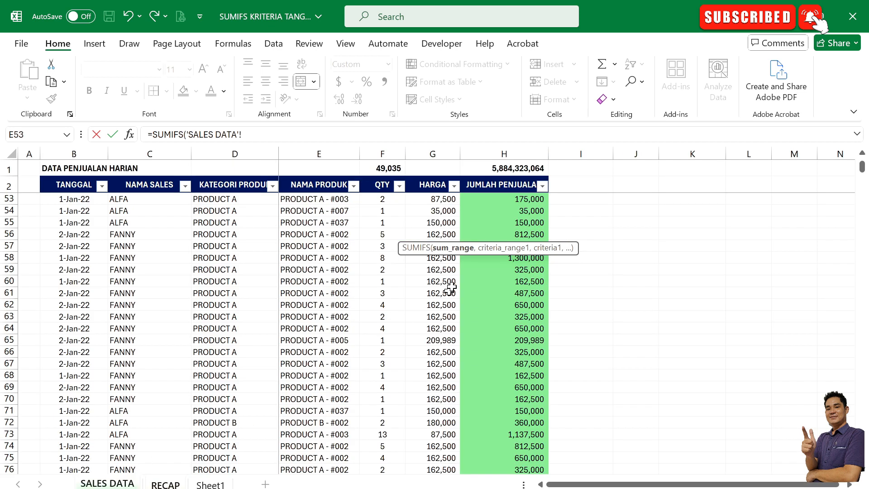
{"action": "left_click", "coordinate": [502, 202]}
{"action": "key", "text": "ctrl+Up"}
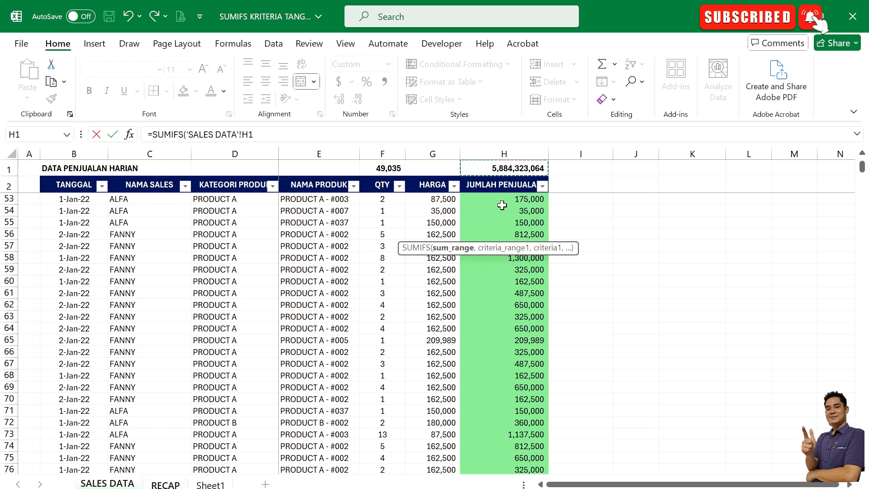
{"action": "key", "text": "Down"}
{"action": "key", "text": "Down"}
{"action": "scroll", "coordinate": [502, 205], "scroll_direction": "up", "scroll_amount": 1}
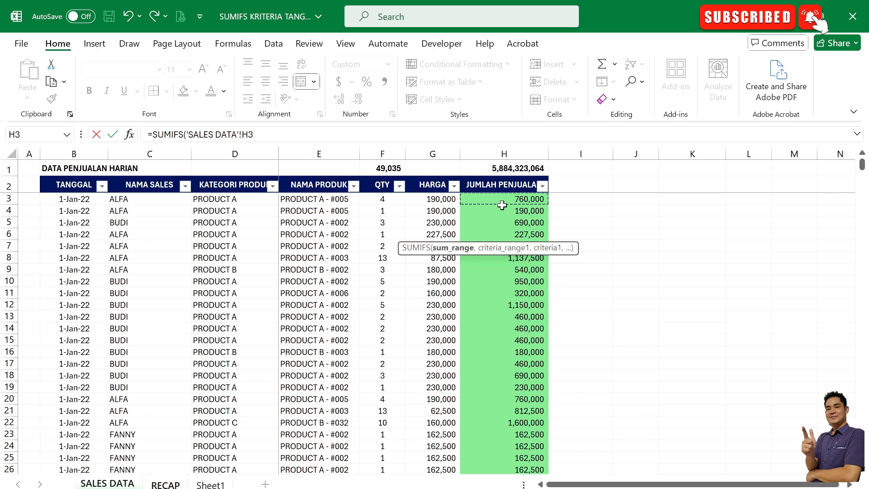
{"action": "key", "text": "ctrl+shift+Down"}
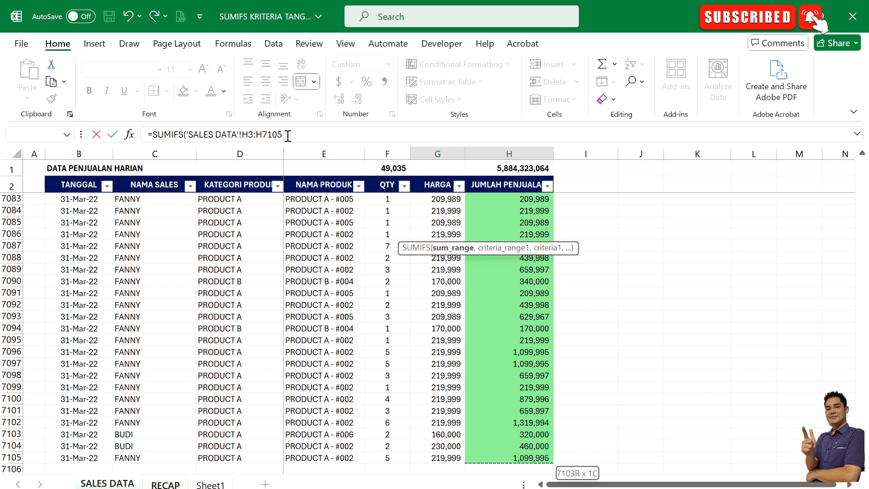
{"action": "key", "text": "F4"}
{"action": "type", "text": ","}
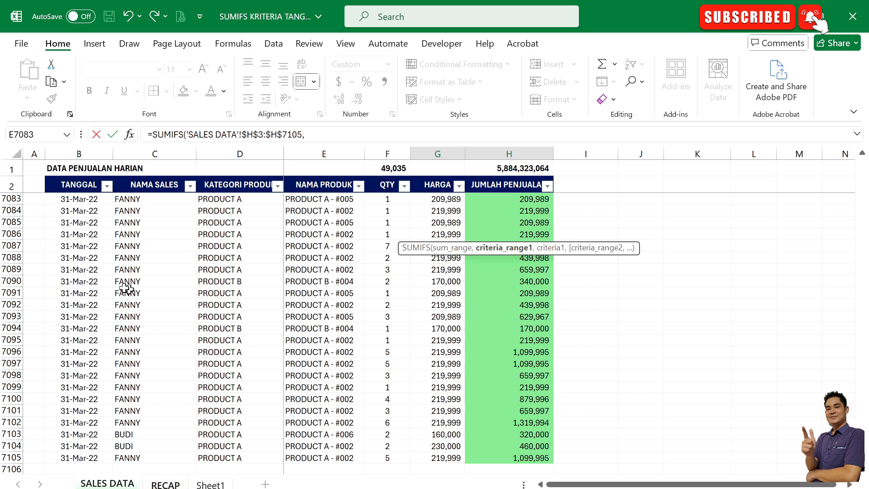
Add the TANGGAL range 'SALES DATA'!$B$3:$B$7105 as the formula's first criteria range, with absolute references.
{"action": "scroll", "coordinate": [448, 285], "scroll_direction": "up", "scroll_amount": 1}
{"action": "left_click", "coordinate": [95, 213]}
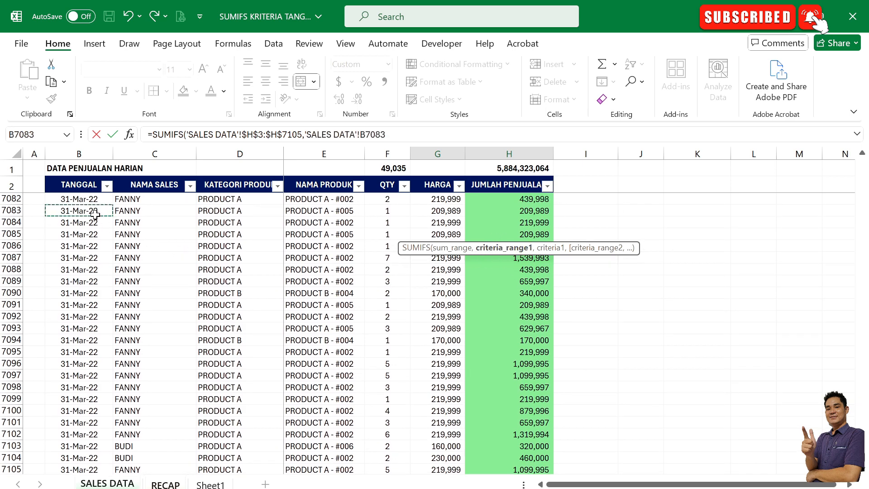
{"action": "key", "text": "ctrl+Up"}
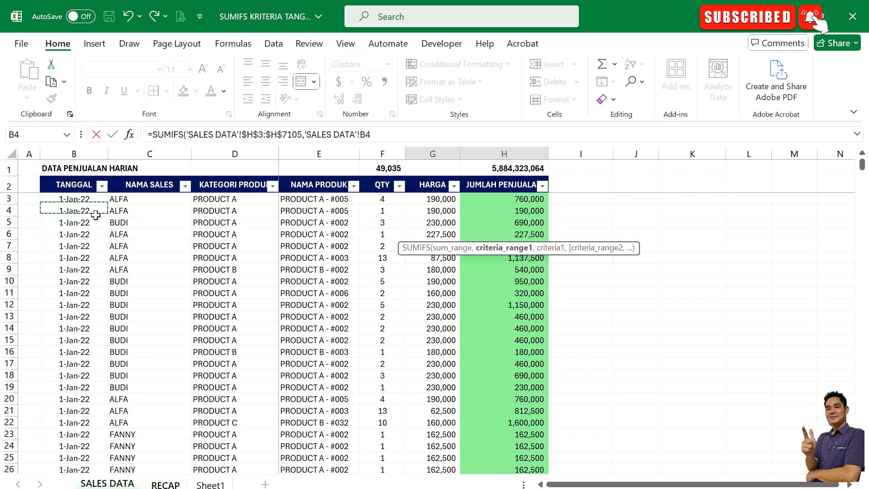
{"action": "key", "text": "ctrl+shift+Down"}
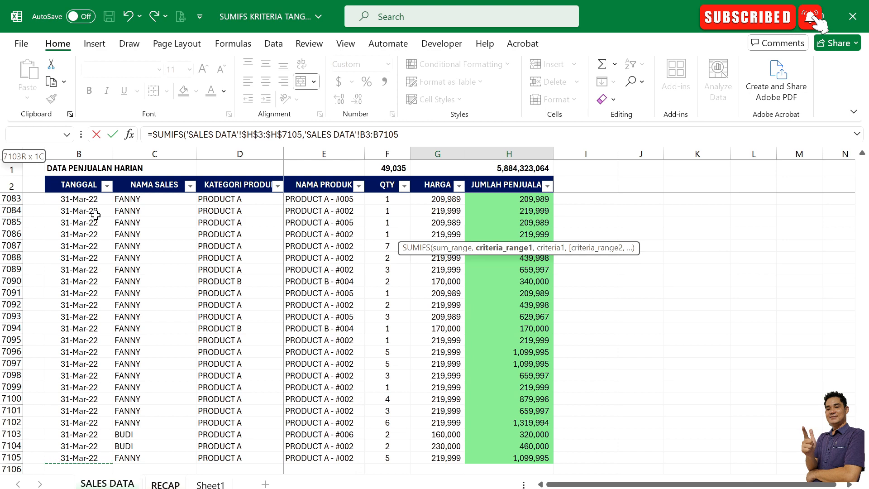
{"action": "key", "text": "F4"}
{"action": "type", "text": ","}
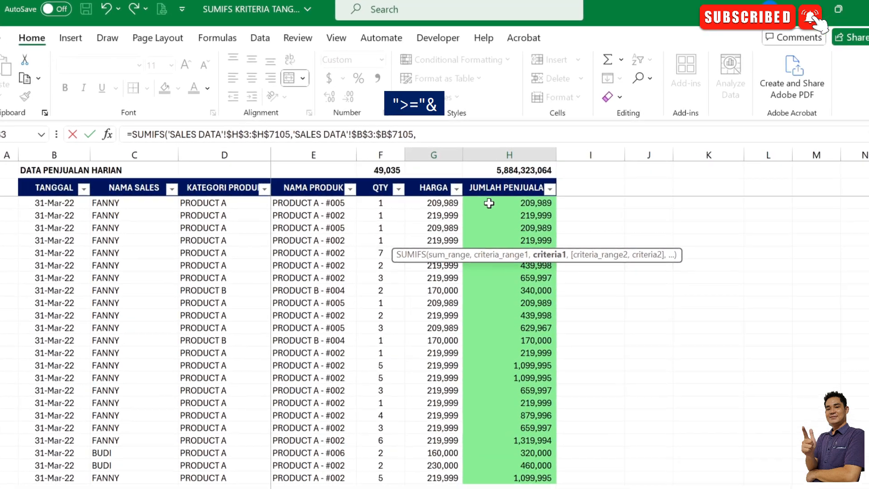
Enter the first criterion as ">="&RECAP!F$4 so that sales count from the Periode 1 start date, with the row locked.
{"action": "type", "text": "\""}
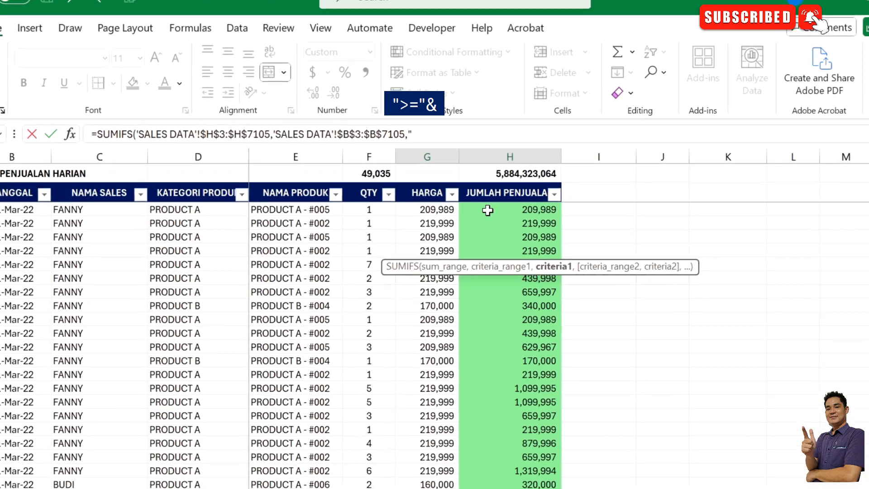
{"action": "type", "text": ">"}
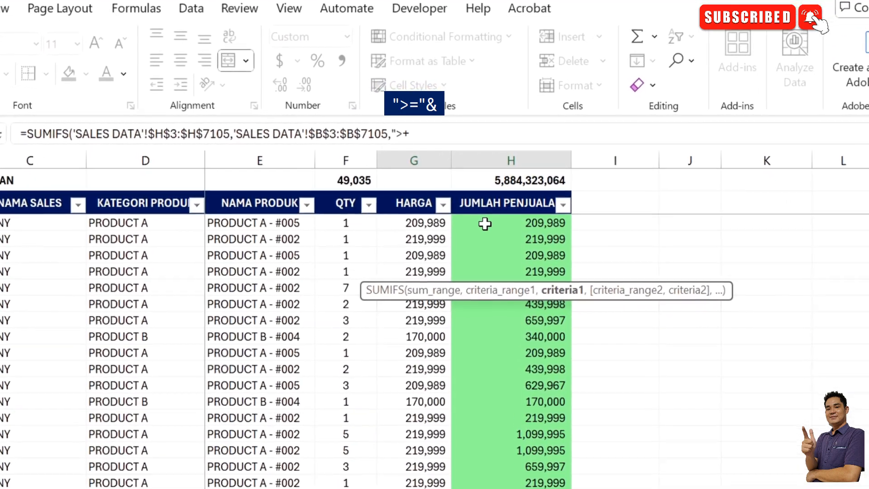
{"action": "type", "text": "="}
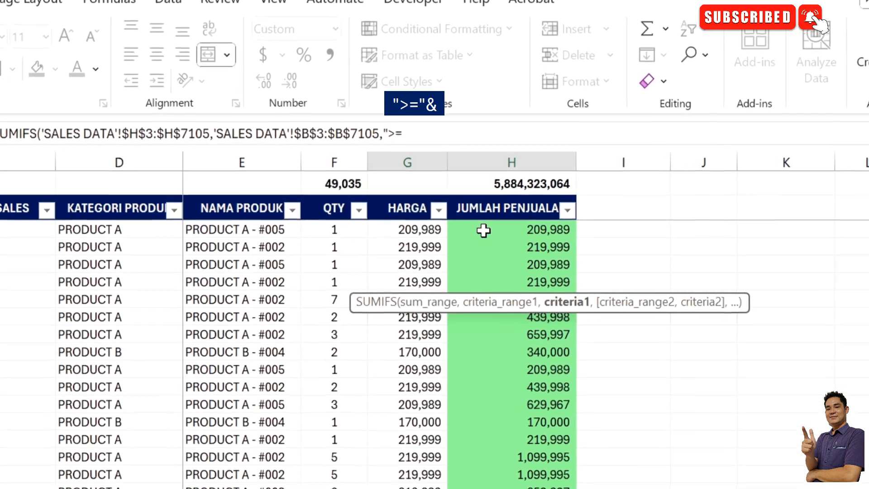
{"action": "type", "text": "\""}
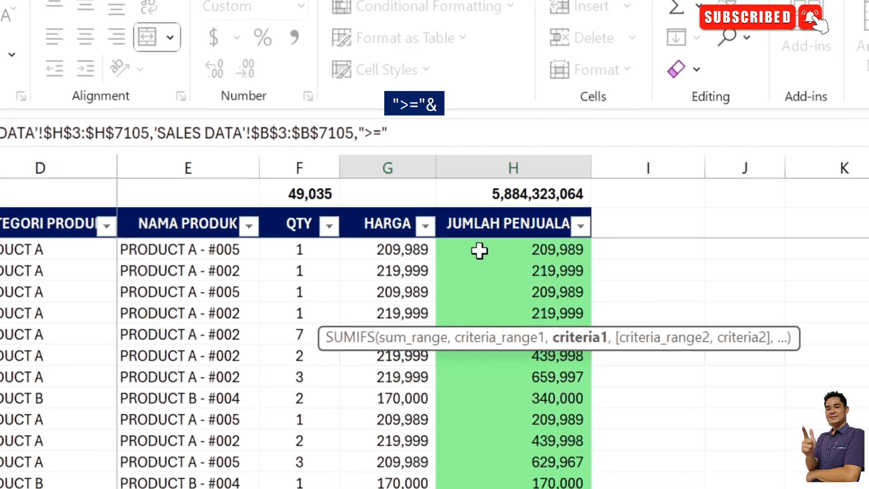
{"action": "type", "text": "&"}
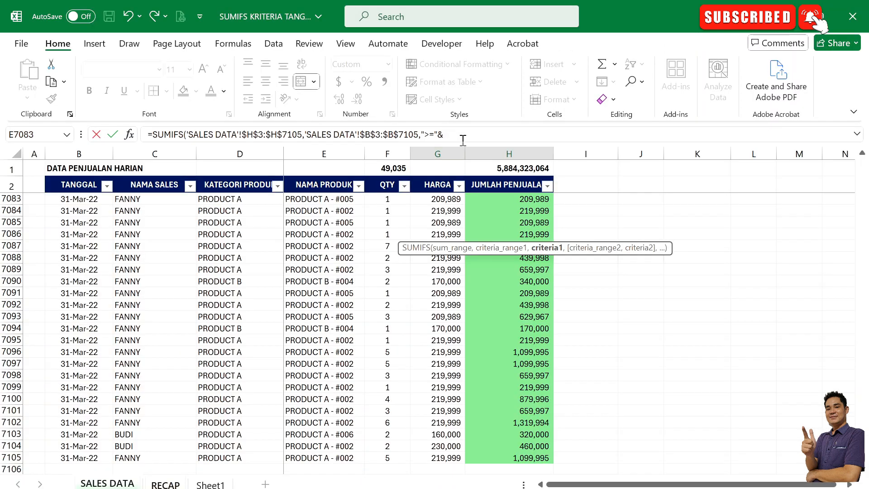
{"action": "left_click", "coordinate": [165, 485]}
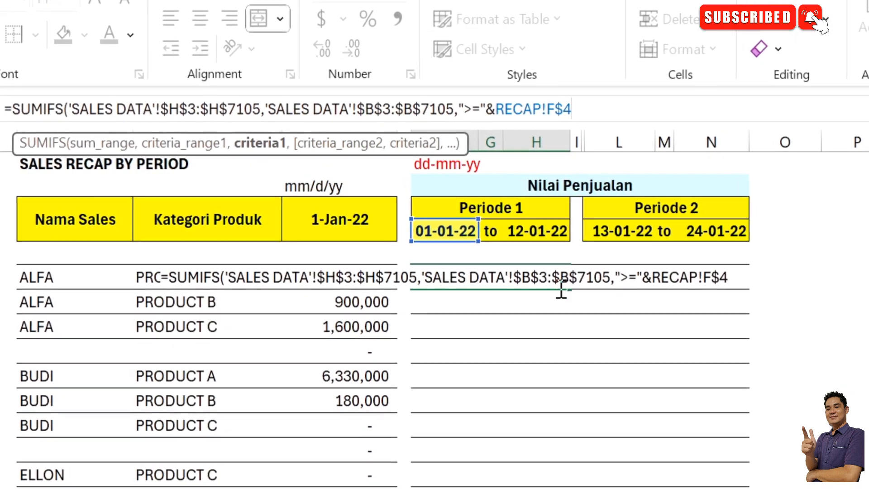
{"action": "type", "text": ","}
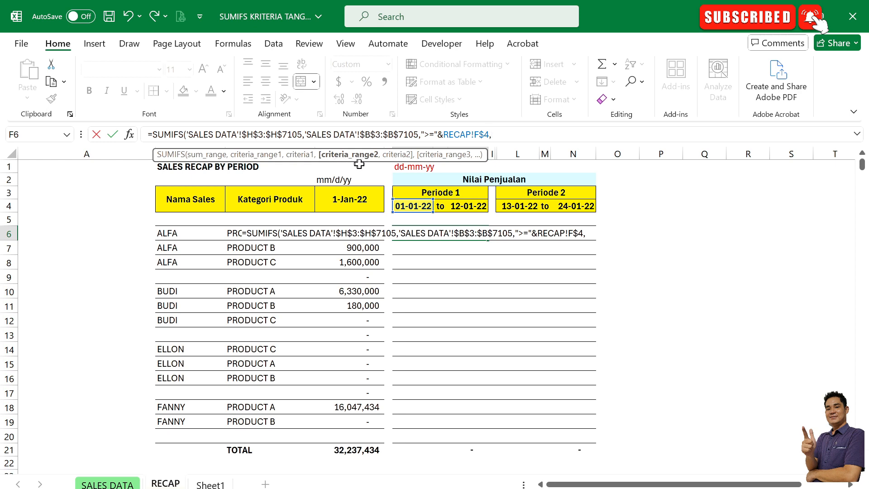
Add 'SALES DATA'!$B$3:$B$7105 again as the second criteria range, with absolute references.
{"action": "left_click", "coordinate": [101, 484]}
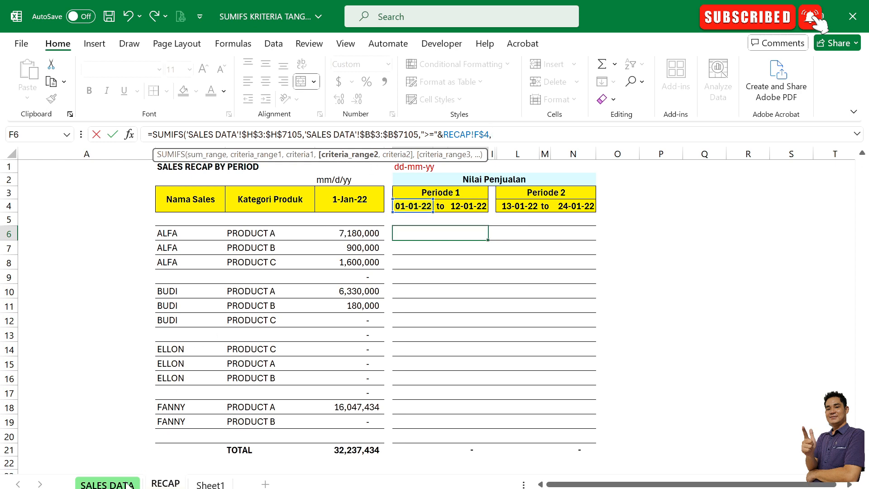
{"action": "left_click", "coordinate": [66, 204]}
{"action": "key", "text": "ctrl+Down"}
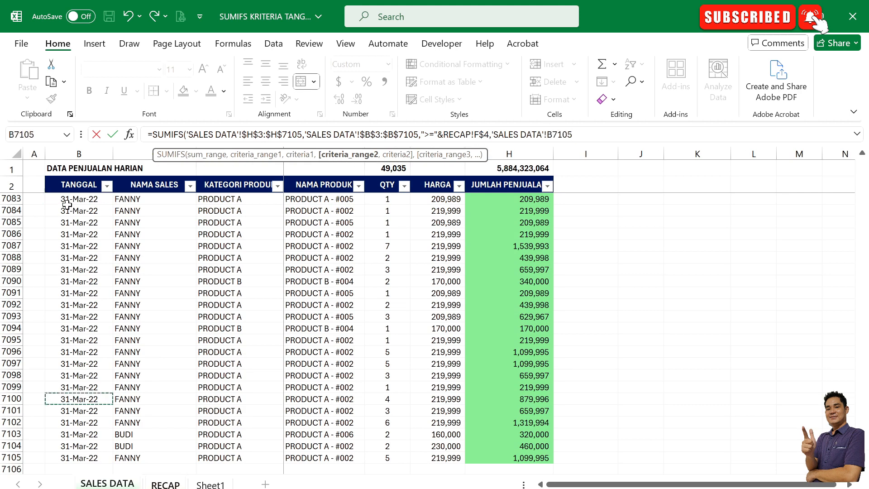
{"action": "key", "text": "Up"}
{"action": "key", "text": "Up"}
{"action": "key", "text": "ctrl+Up"}
{"action": "key", "text": "Down"}
{"action": "key", "text": "Down"}
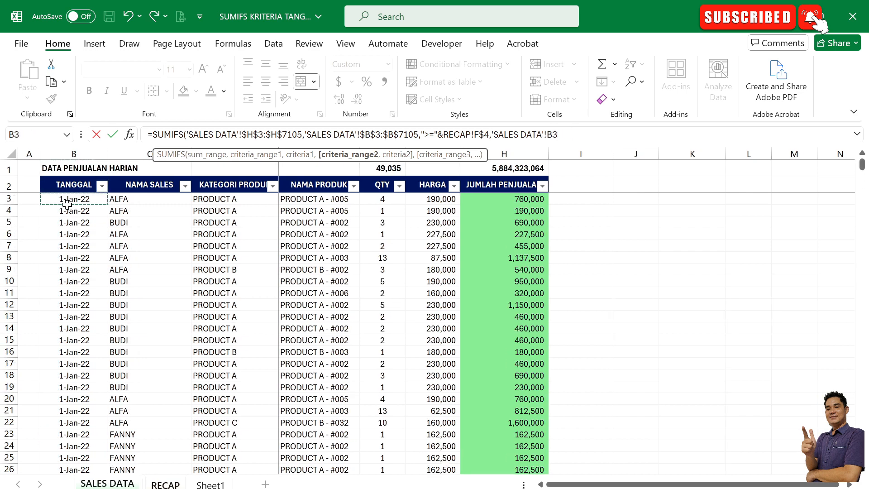
{"action": "key", "text": "ctrl+shift+Down"}
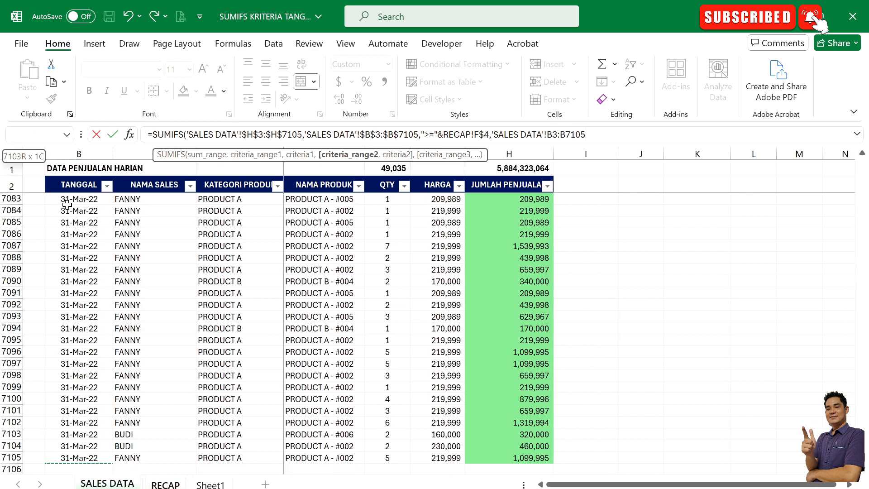
{"action": "key", "text": "F4"}
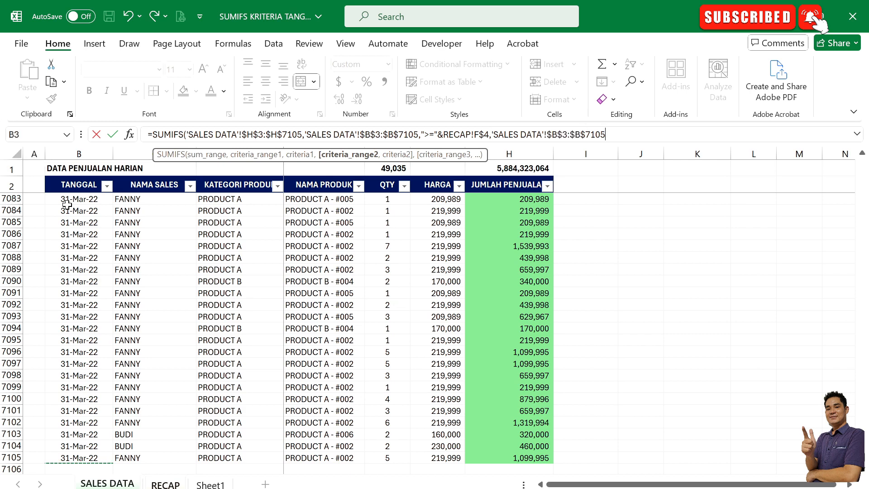
Enter the second criterion as "<="&RECAP!H$4 so that sales count up to the Periode 1 end date, with the row locked.
{"action": "type", "text": ","}
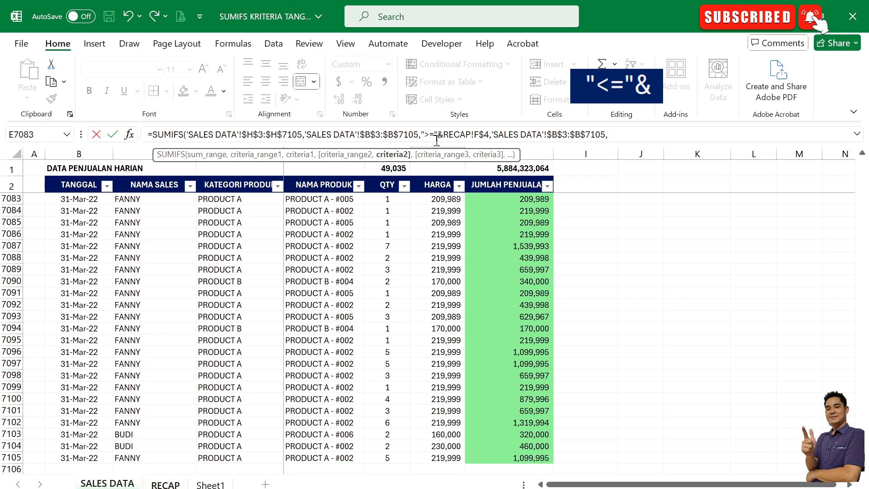
{"action": "type", "text": "\""}
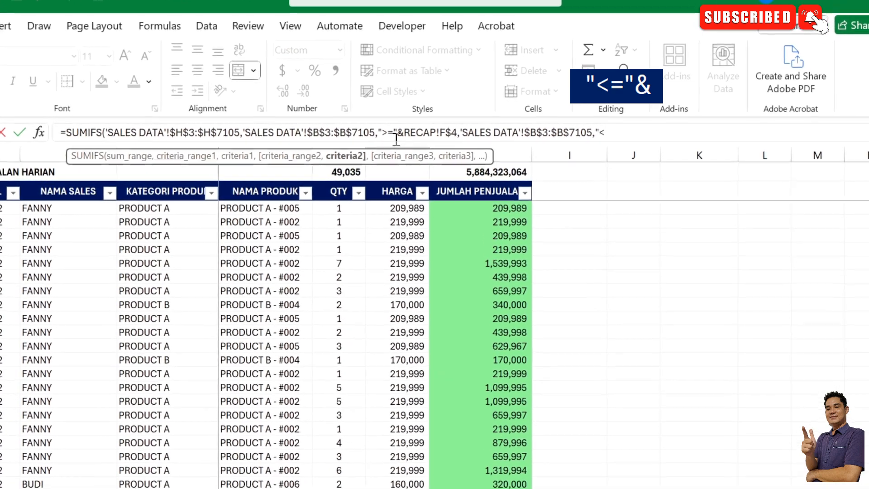
{"action": "type", "text": "<="}
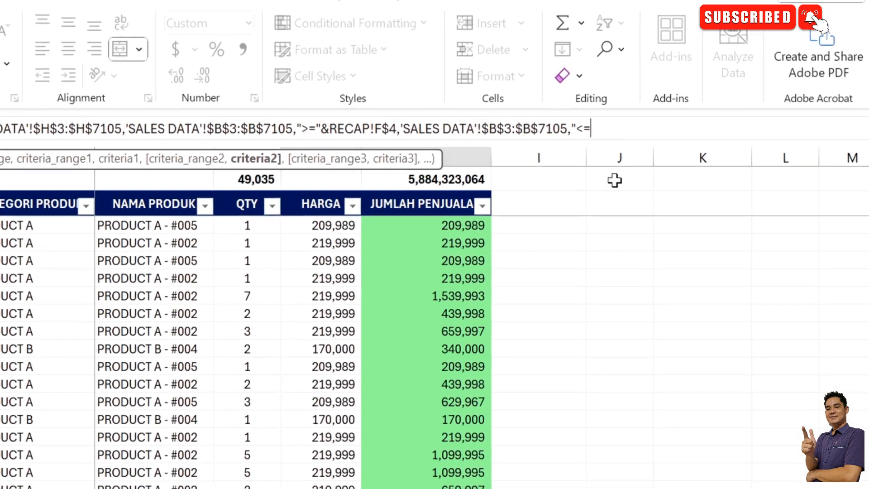
{"action": "type", "text": "\""}
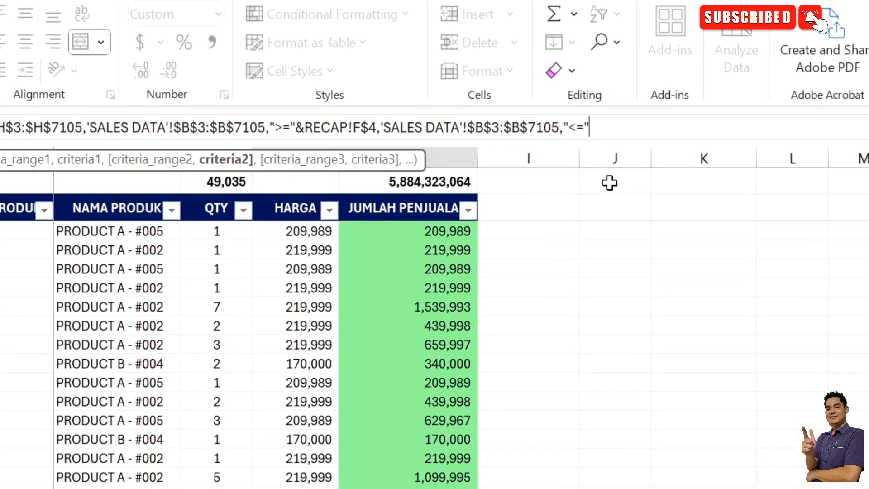
{"action": "type", "text": "&"}
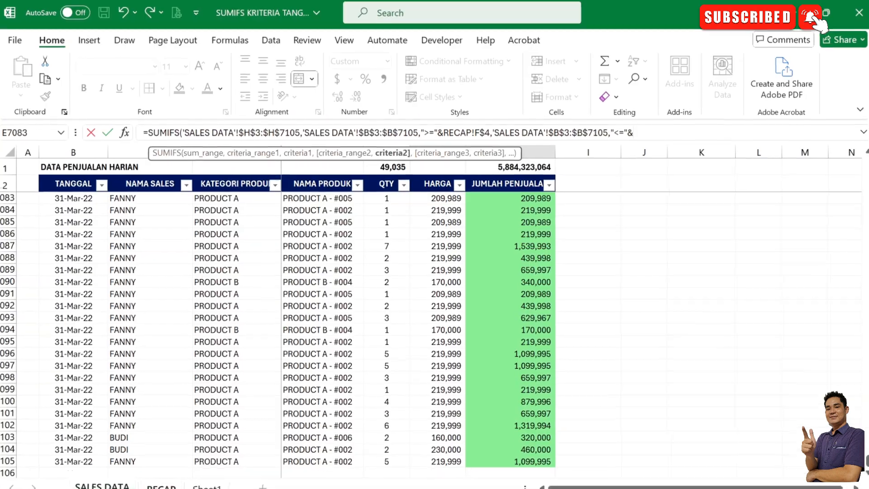
{"action": "left_click", "coordinate": [141, 483]}
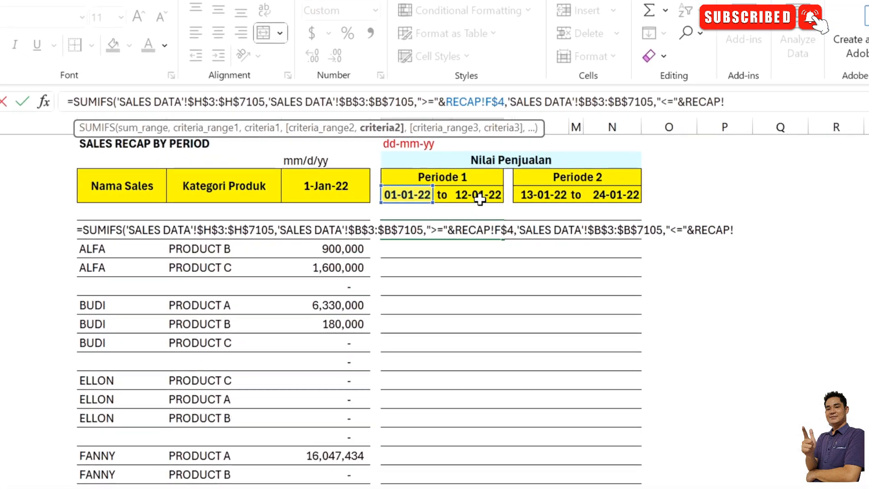
{"action": "left_click", "coordinate": [481, 195]}
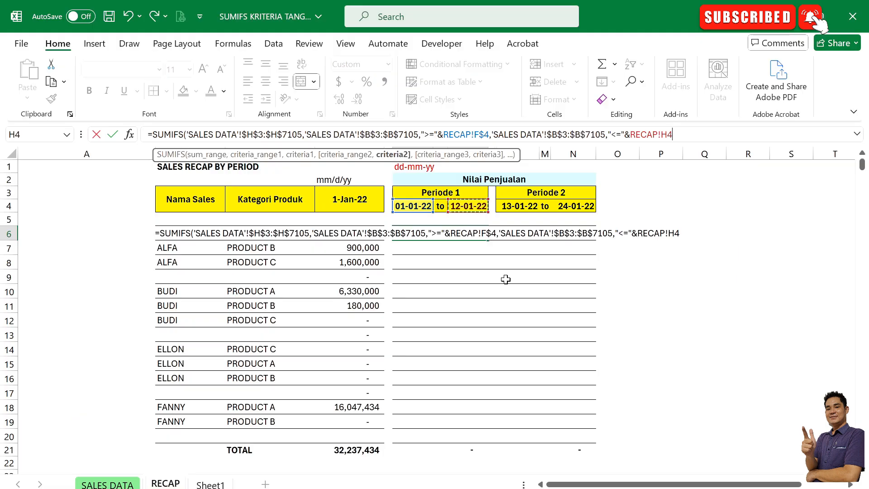
{"action": "key", "text": "F4"}
{"action": "key", "text": "F4"}
{"action": "type", "text": ","}
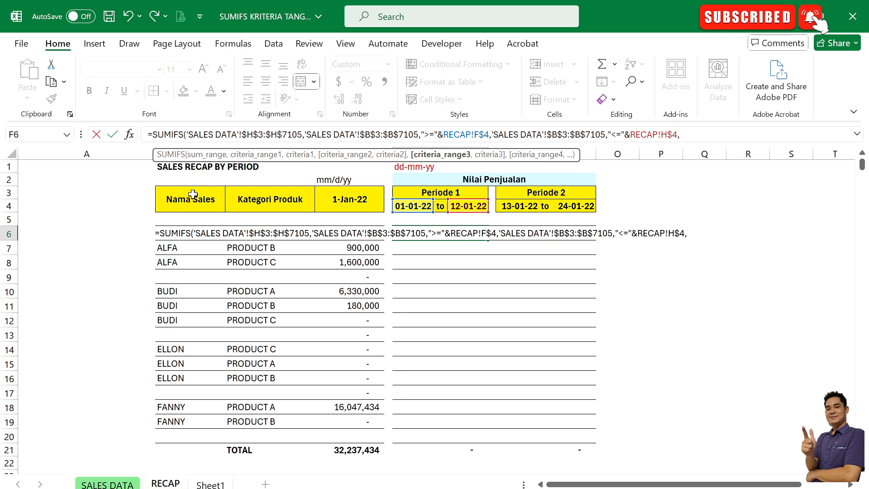
Add the NAMA SALES range 'SALES DATA'!$C$3:$C$7105 as the formula's third criteria range, with absolute references.
{"action": "left_click", "coordinate": [107, 484]}
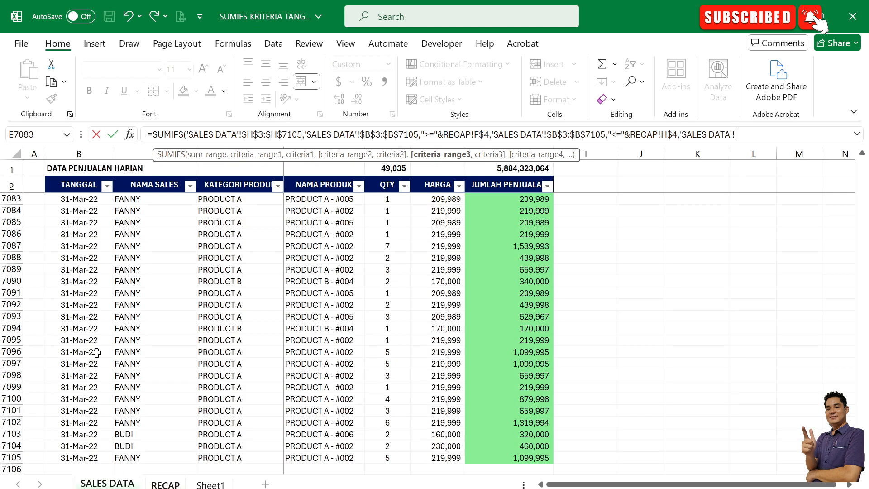
{"action": "left_click", "coordinate": [142, 222]}
{"action": "key", "text": "Up"}
{"action": "key", "text": "ctrl+Up"}
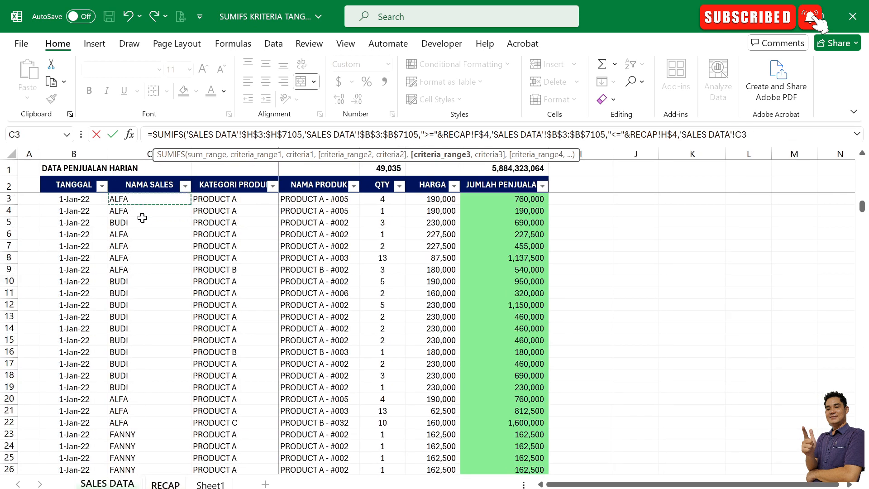
{"action": "key", "text": "ctrl+shift+Down"}
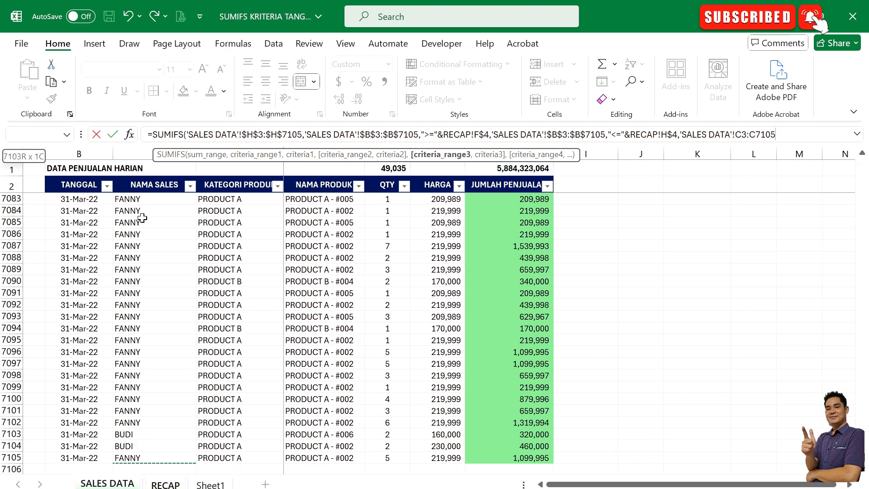
{"action": "key", "text": "F4"}
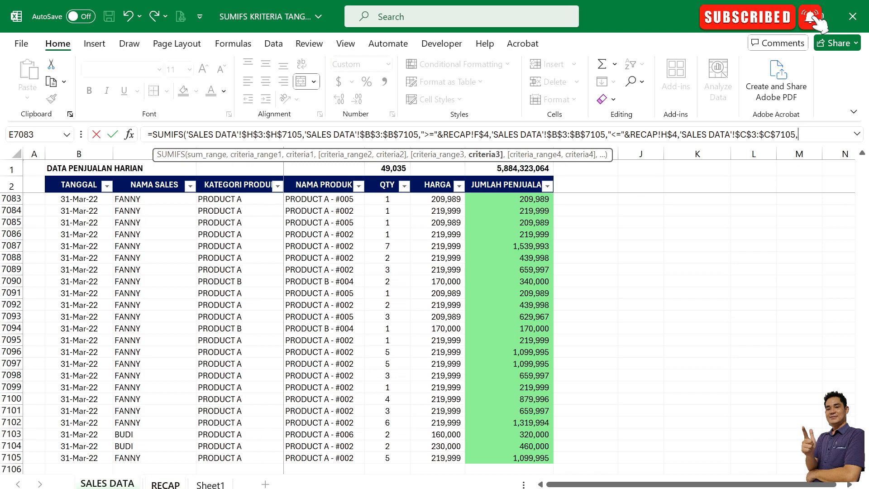
Set the third criterion to the salesperson in RECAP!$B6, locking only the column.
{"action": "left_click", "coordinate": [166, 484]}
{"action": "left_click", "coordinate": [183, 233]}
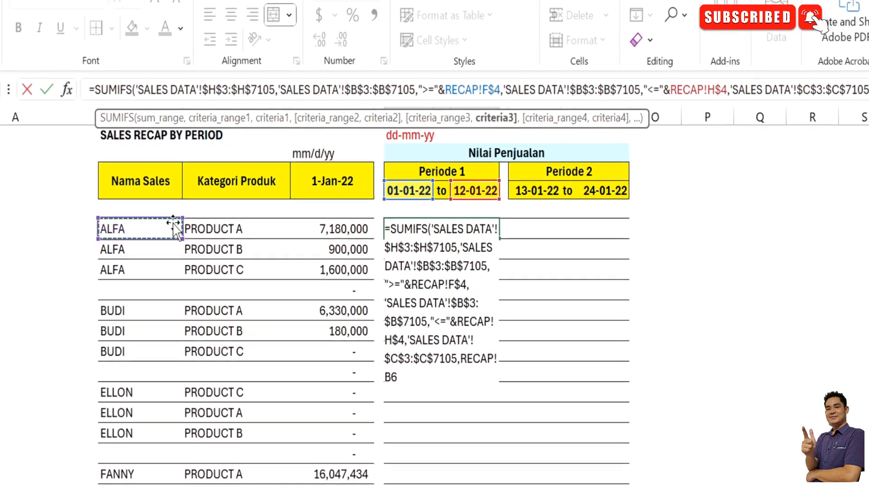
{"action": "key", "text": "F4"}
{"action": "key", "text": "F4"}
{"action": "key", "text": "F4"}
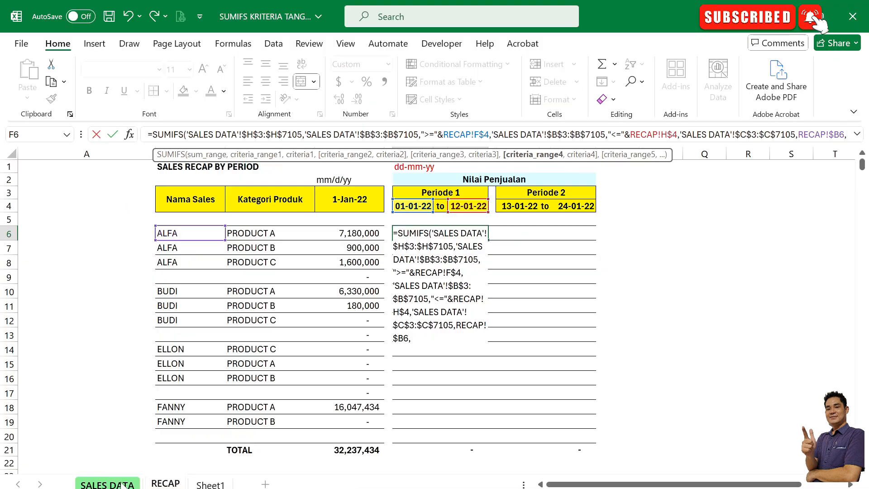
Add the product category range 'SALES DATA'!$D$3:$D$7105 as the fourth criteria range, with absolute references.
{"action": "left_click", "coordinate": [123, 485]}
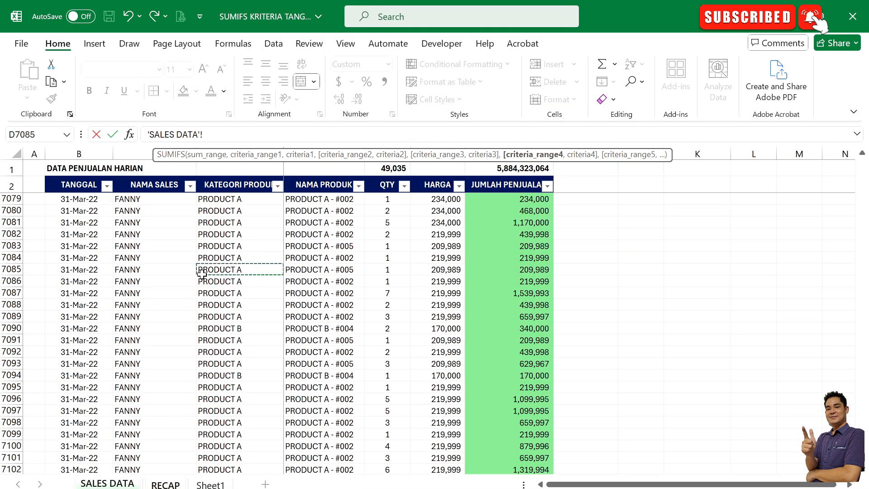
{"action": "key", "text": "Up"}
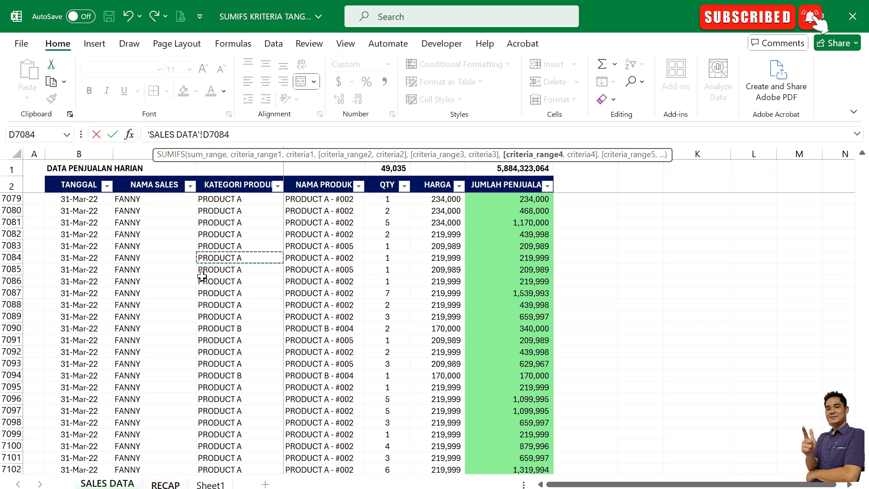
{"action": "key", "text": "ctrl+Up"}
{"action": "key", "text": "ctrl+shift+Down"}
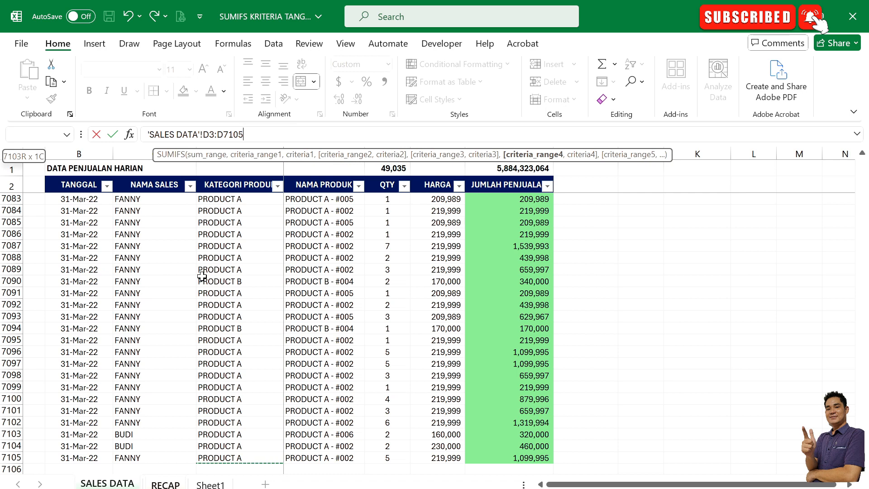
{"action": "key", "text": "F4"}
{"action": "type", "text": ","}
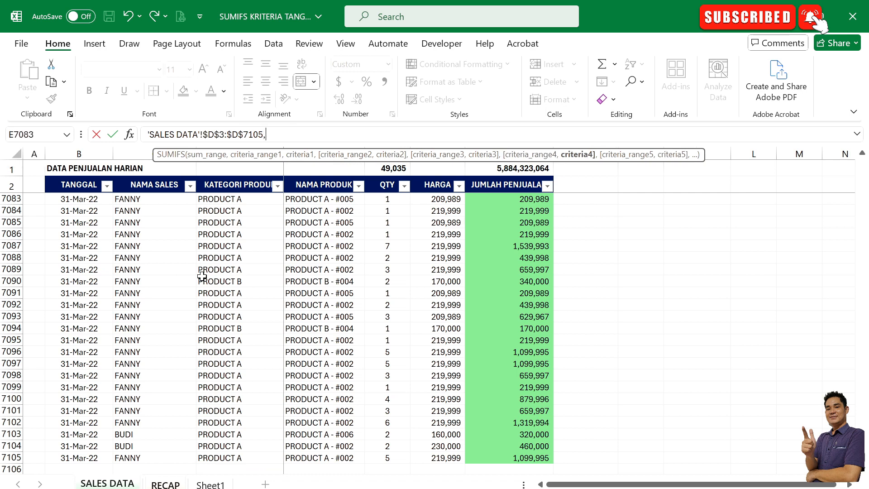
Set the fourth criterion to the product category in RECAP!$C6, locking only the column, and complete the F6 formula.
{"action": "left_click", "coordinate": [185, 483]}
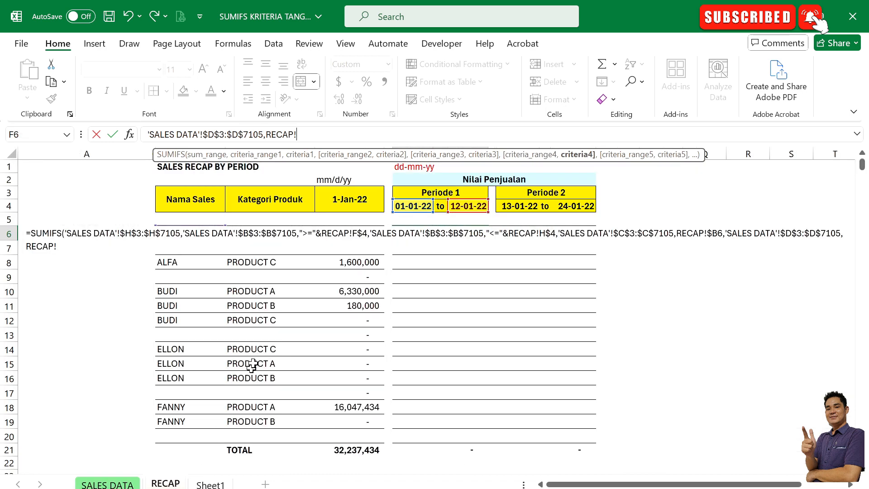
{"action": "left_click", "coordinate": [278, 198]}
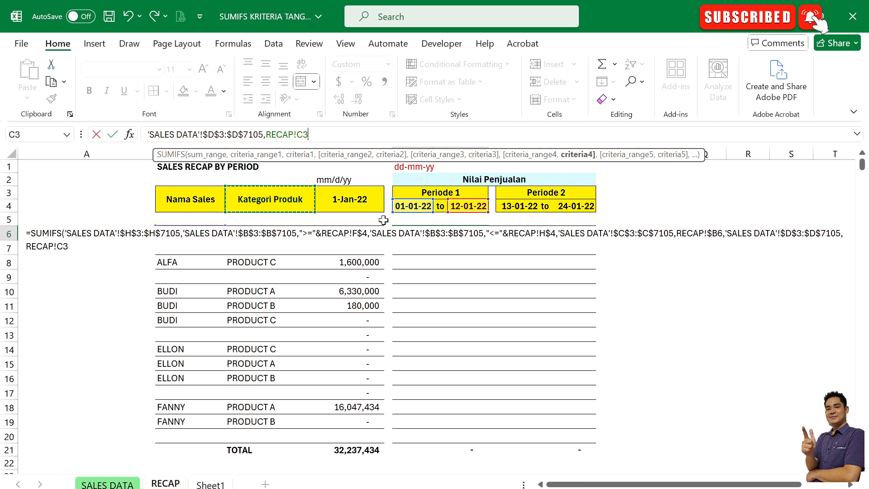
{"action": "key", "text": "Down"}
{"action": "key", "text": "Down"}
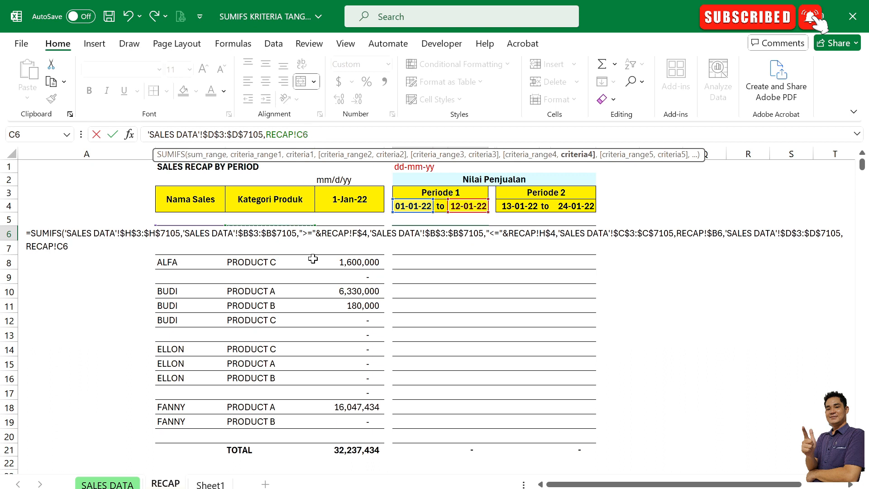
{"action": "key", "text": "F4"}
{"action": "key", "text": "F4"}
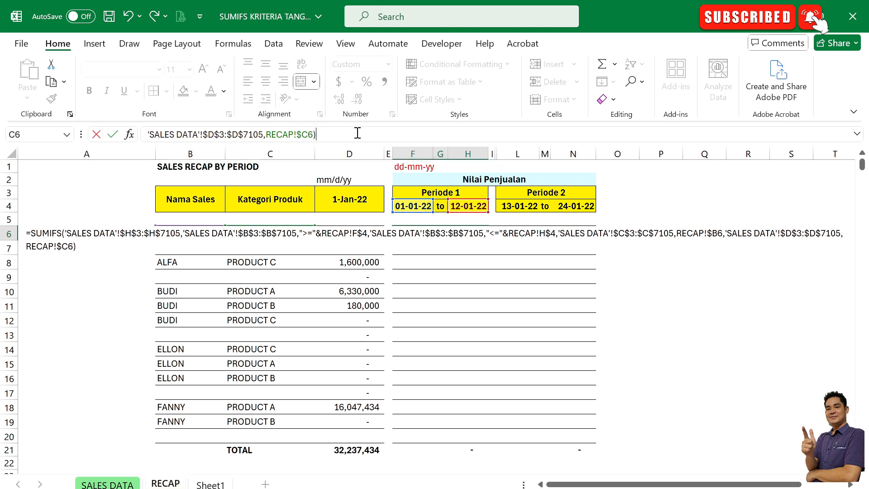
{"action": "key", "text": "Return"}
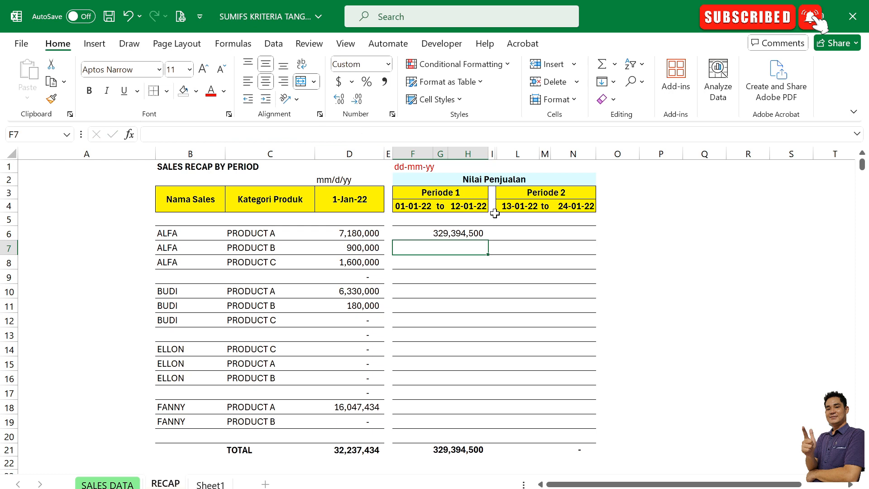
Review the F6 result against its salesperson, product category and Periode 1 start and end date cells.
{"action": "left_click", "coordinate": [464, 233]}
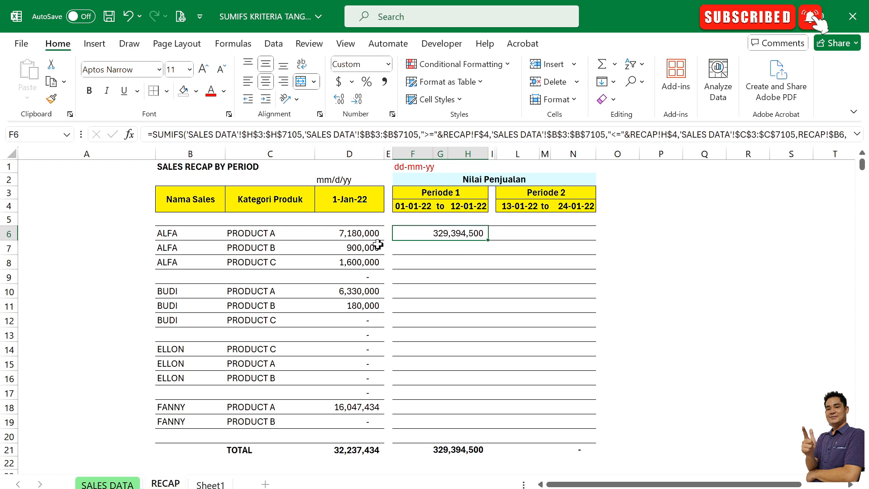
{"action": "left_click", "coordinate": [169, 232]}
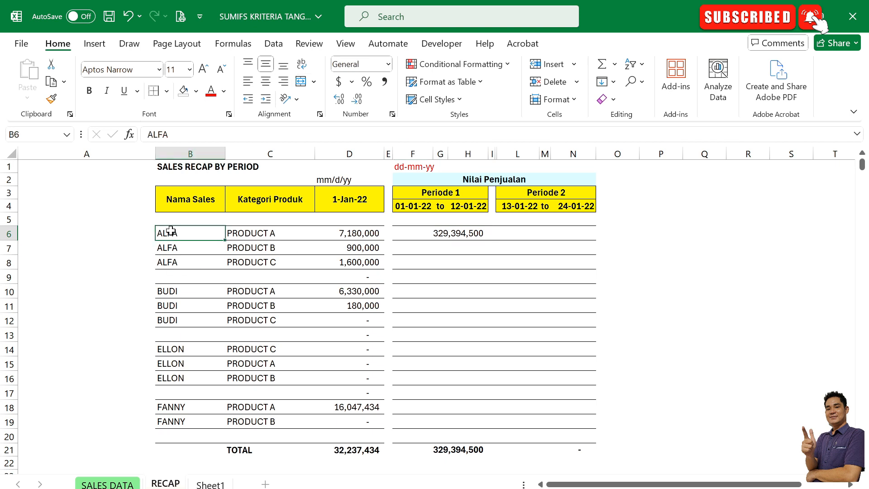
{"action": "left_click", "coordinate": [277, 237]}
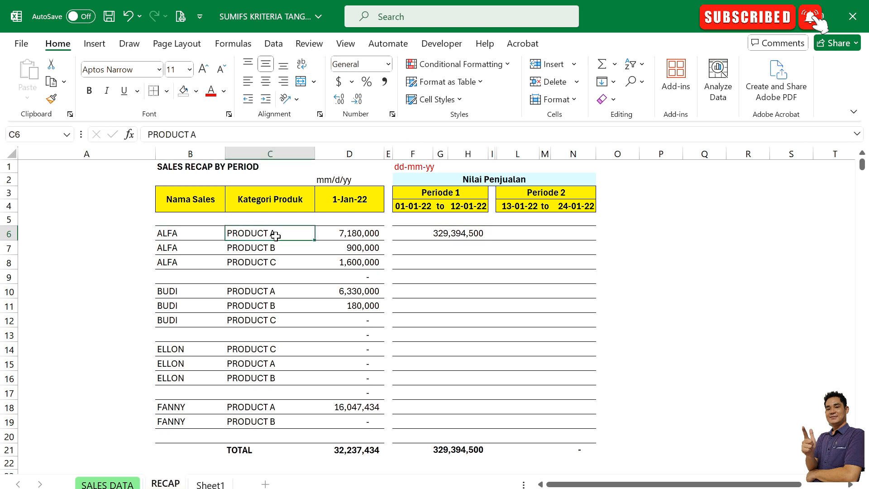
{"action": "left_click", "coordinate": [404, 207]}
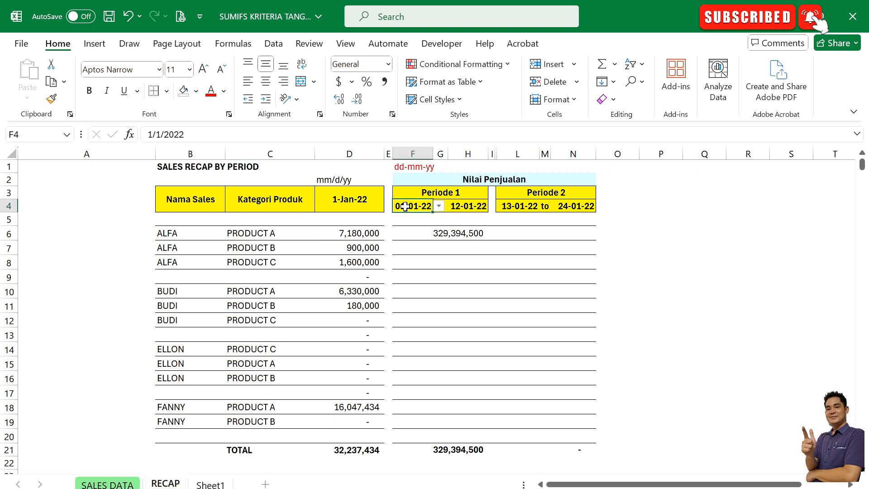
{"action": "left_click", "coordinate": [466, 209]}
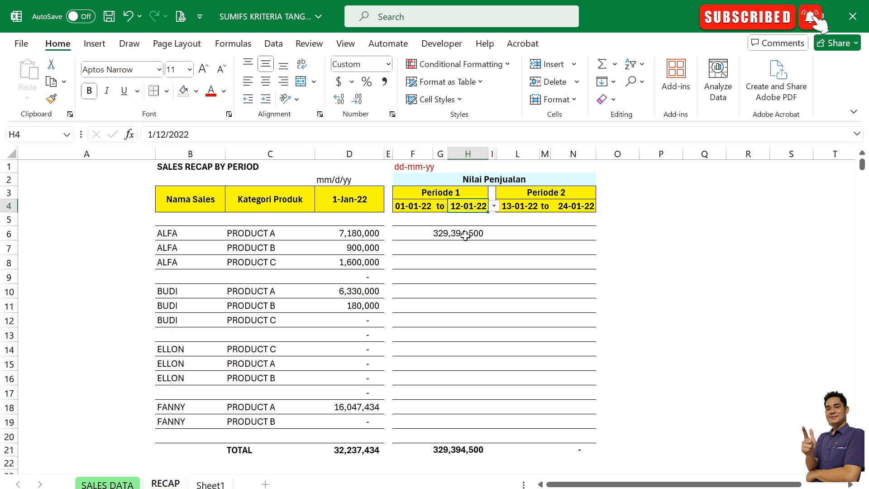
Try to fill the F6 formula down the Periode 1 column to row 19, then check the column's merged cells.
{"action": "left_click", "coordinate": [465, 236]}
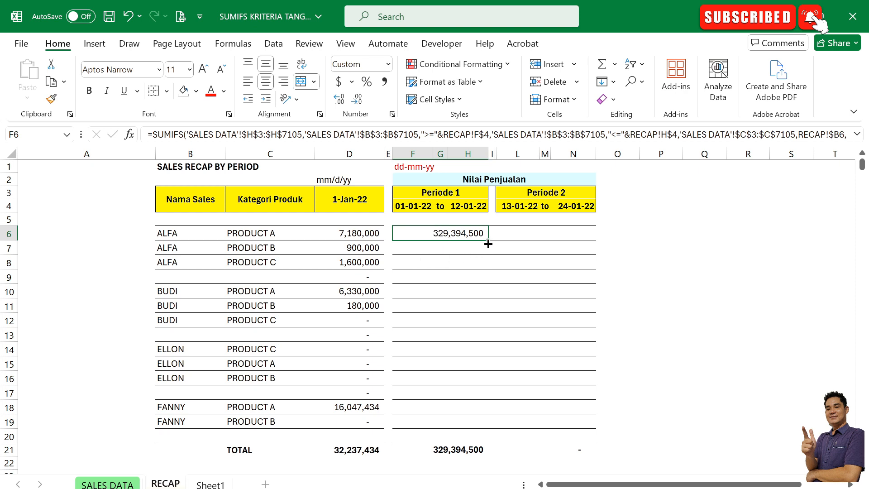
{"action": "left_click_drag", "start_coordinate": [488, 238], "coordinate": [489, 435]}
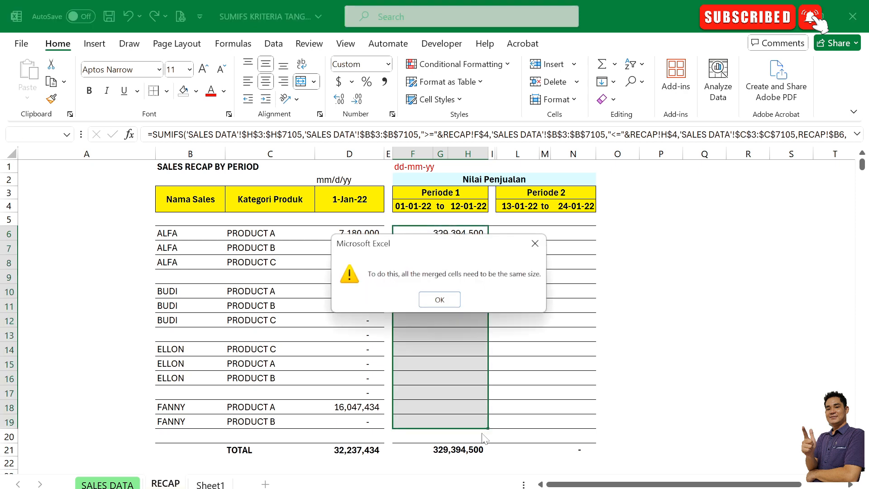
{"action": "left_click", "coordinate": [441, 300]}
{"action": "left_click", "coordinate": [461, 253]}
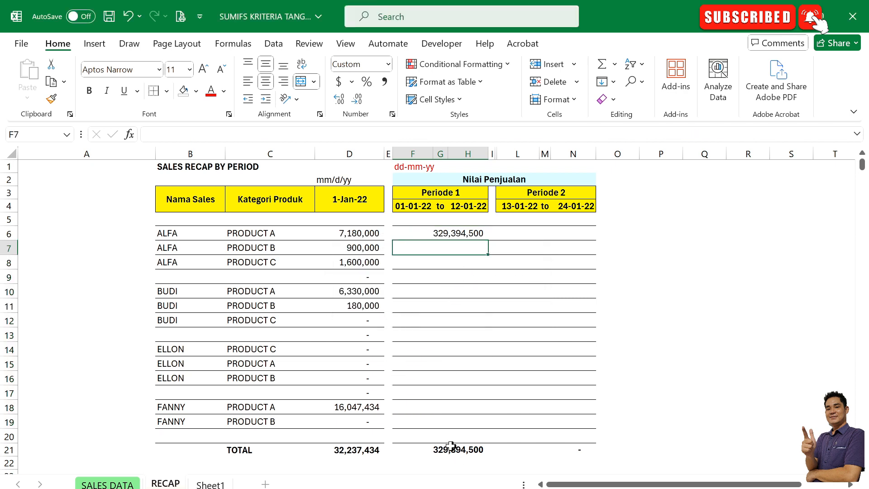
{"action": "left_click", "coordinate": [444, 434]}
{"action": "left_click", "coordinate": [443, 404]}
{"action": "left_click", "coordinate": [446, 363]}
{"action": "left_click", "coordinate": [461, 248]}
Copy the F6 SUMIFS formula into the Periode 1 cells F7, F8 and F9.
{"action": "left_click", "coordinate": [478, 232]}
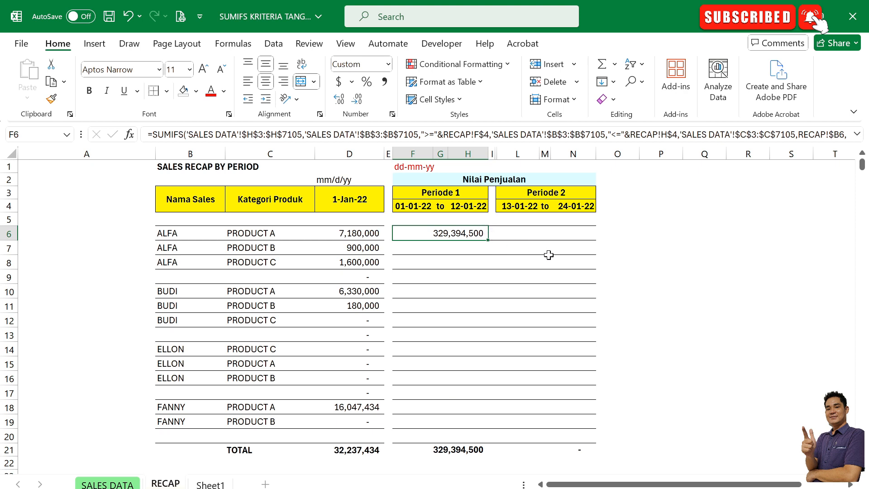
{"action": "key", "text": "ctrl+c"}
{"action": "key", "text": "Down"}
{"action": "key", "text": "ctrl+v"}
{"action": "key", "text": "Down"}
{"action": "key", "text": "ctrl+v"}
{"action": "key", "text": "Down"}
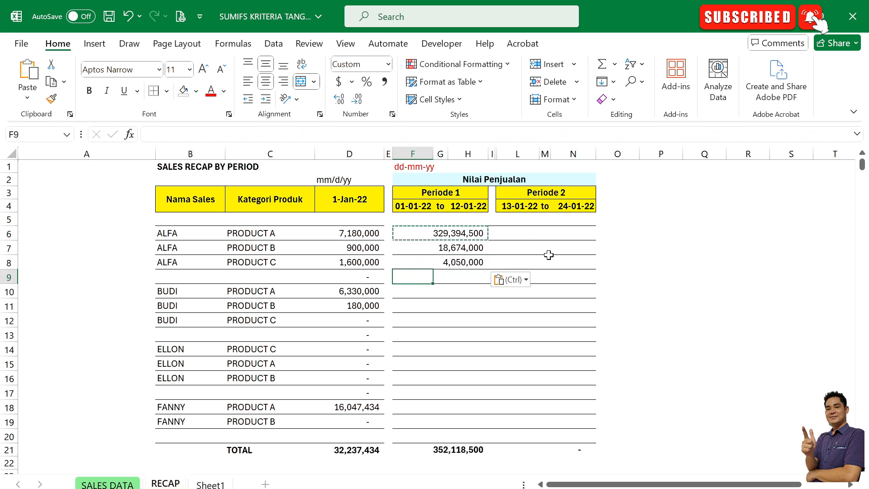
{"action": "key", "text": "ctrl+v"}
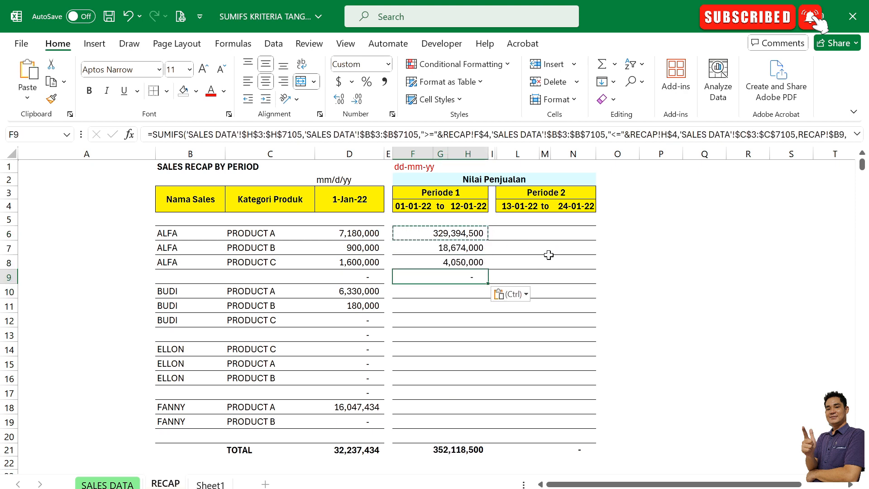
{"action": "left_click", "coordinate": [480, 262]}
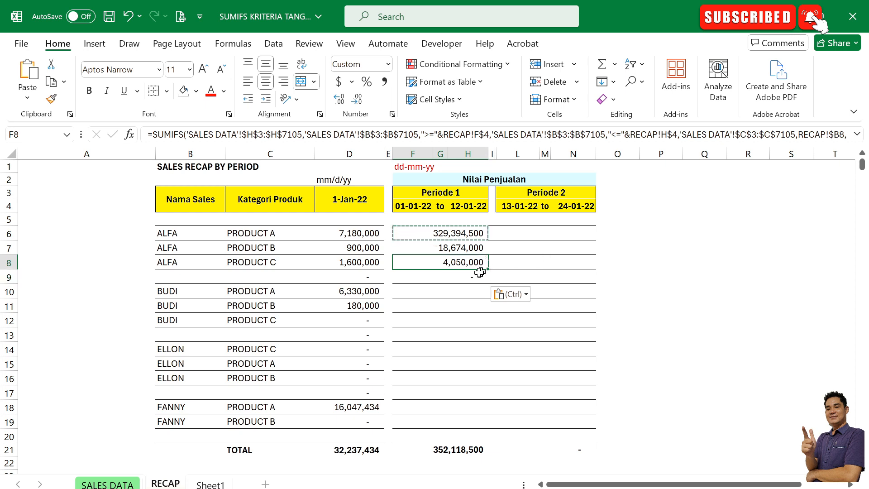
Try to fill the F8 SUMIFS formula down the Periode 1 column to row 19.
{"action": "left_click", "coordinate": [463, 277]}
{"action": "left_click", "coordinate": [471, 262]}
{"action": "left_click_drag", "start_coordinate": [489, 268], "coordinate": [489, 429]}
{"action": "left_click", "coordinate": [455, 305]}
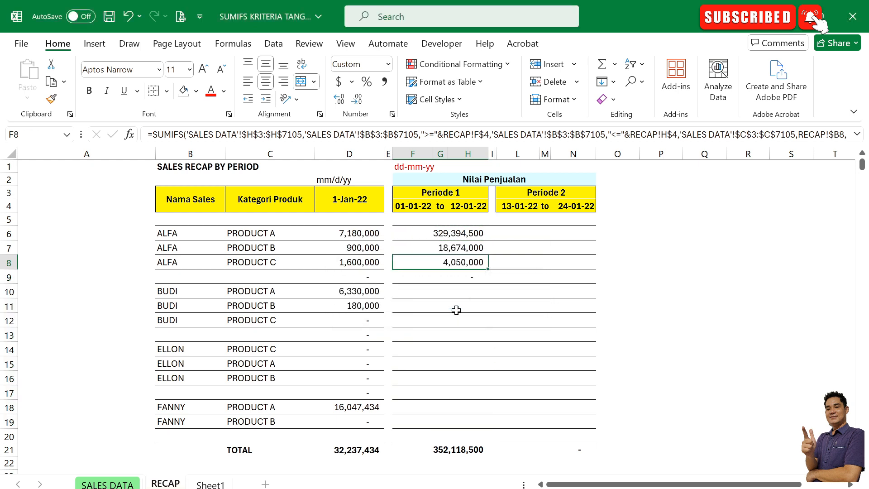
Find the unmerged Periode 1 cells in row 13 and merge F13:H13 into one centred cell.
{"action": "left_click", "coordinate": [460, 310]}
{"action": "key", "text": "Down"}
{"action": "key", "text": "Down"}
{"action": "key", "text": "Down"}
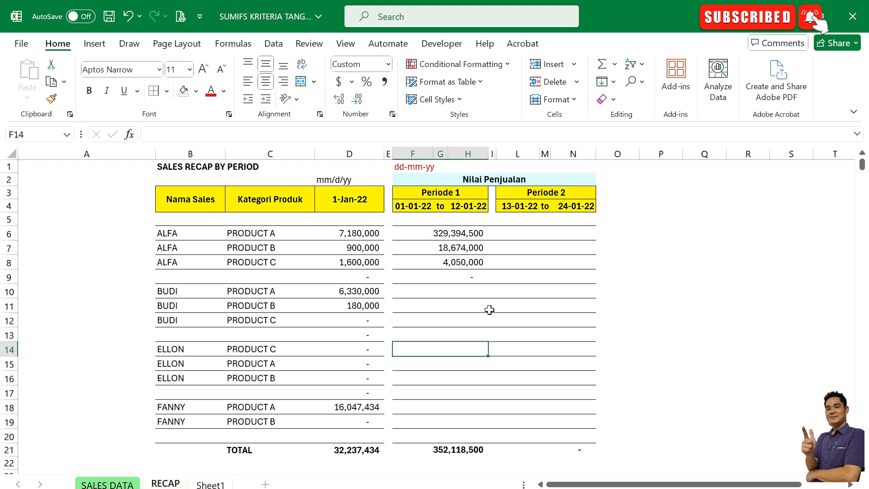
{"action": "key", "text": "Up"}
{"action": "key", "text": "shift+Right"}
{"action": "key", "text": "shift+Right"}
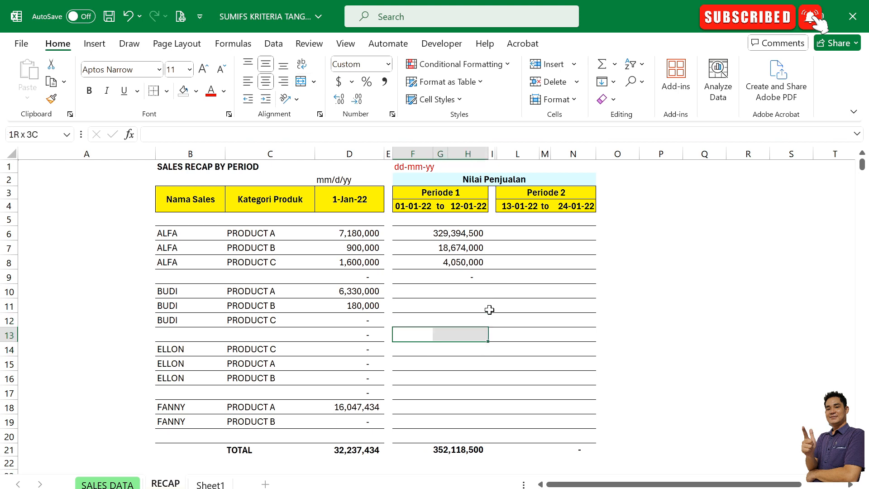
{"action": "left_click", "coordinate": [301, 84]}
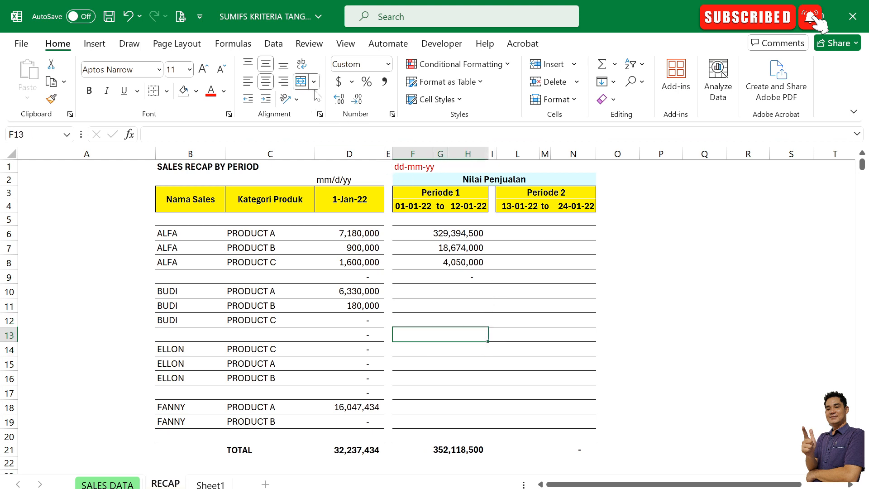
Retry filling the F8 formula down the Periode 1 column as far as row 19.
{"action": "left_click", "coordinate": [466, 258]}
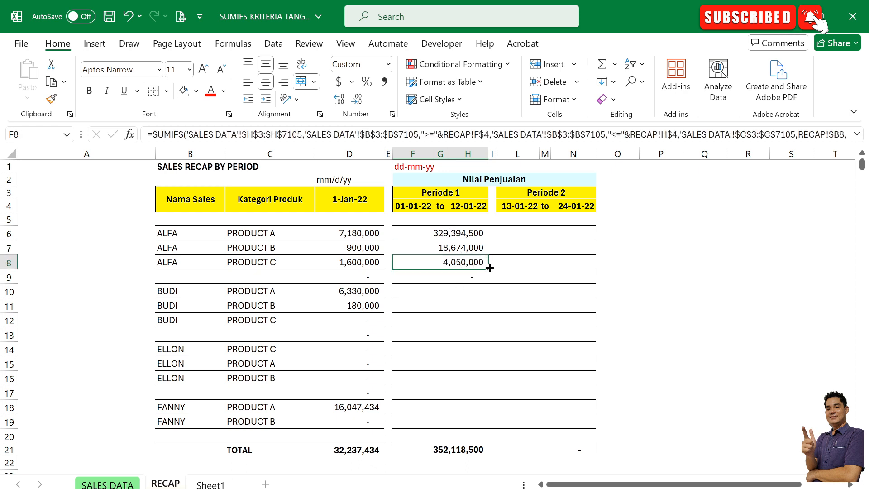
{"action": "left_click_drag", "start_coordinate": [489, 267], "coordinate": [525, 429]}
{"action": "left_click", "coordinate": [444, 305]}
Check the rest of the Periode 1 column for unmerged cells, and merge and centre F17:H17.
{"action": "left_click_drag", "start_coordinate": [466, 309], "coordinate": [468, 317]}
{"action": "key", "text": "Up"}
{"action": "key", "text": "Down"}
{"action": "key", "text": "Down"}
{"action": "key", "text": "Down"}
{"action": "key", "text": "Down"}
{"action": "key", "text": "Down"}
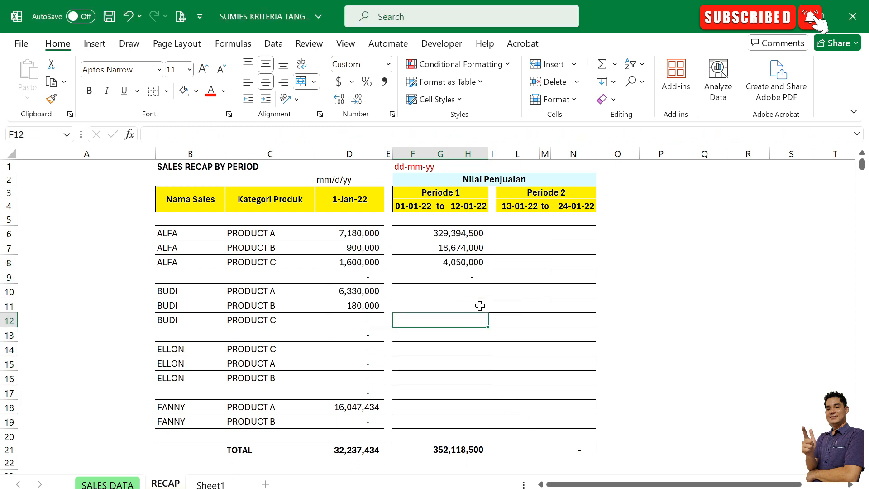
{"action": "key", "text": "Down"}
{"action": "key", "text": "Down"}
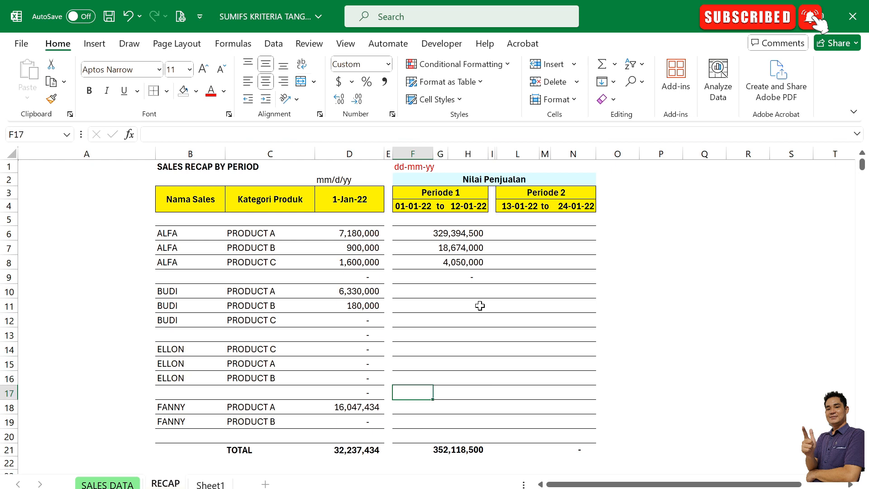
{"action": "key", "text": "shift+Right"}
{"action": "key", "text": "shift+Right"}
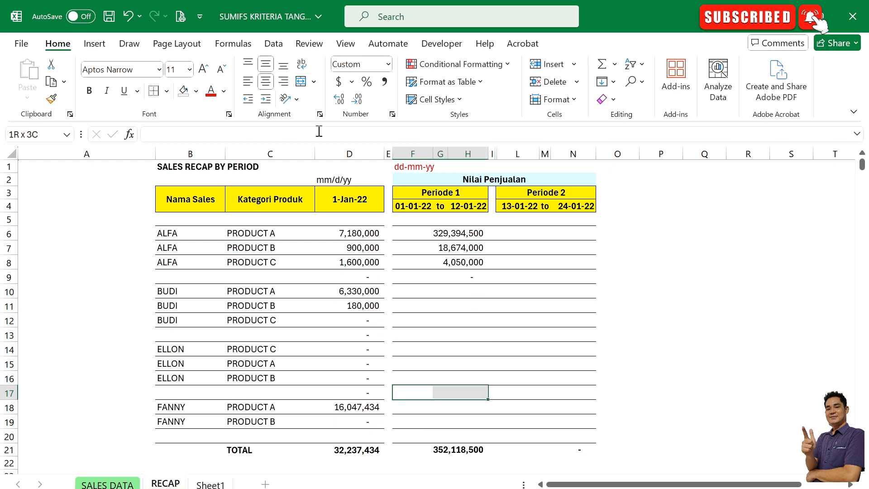
{"action": "left_click", "coordinate": [301, 81]}
Check the merged cells in rows 18 and 19 and fill the F8 SUMIFS formula down to row 19.
{"action": "left_click", "coordinate": [413, 408]}
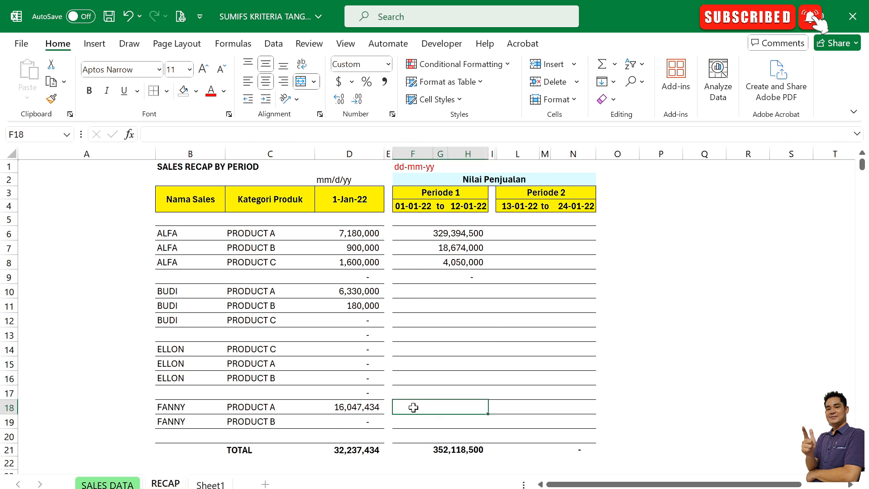
{"action": "key", "text": "Down"}
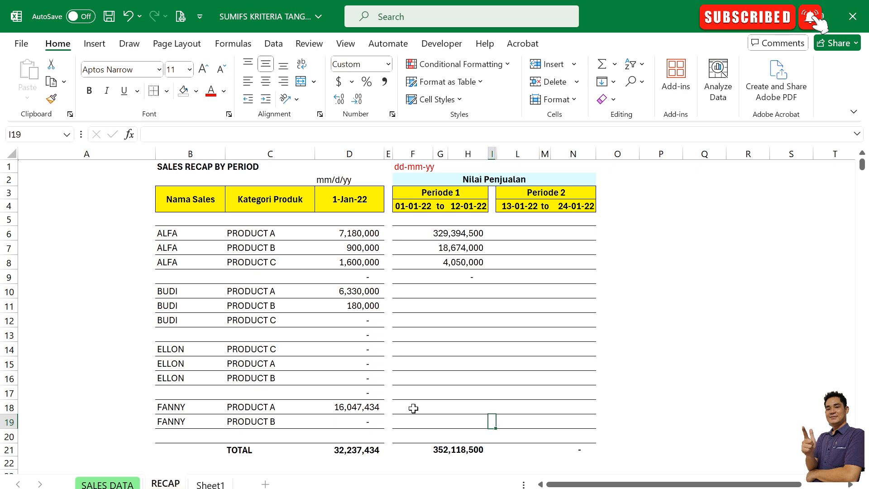
{"action": "left_click", "coordinate": [460, 264]}
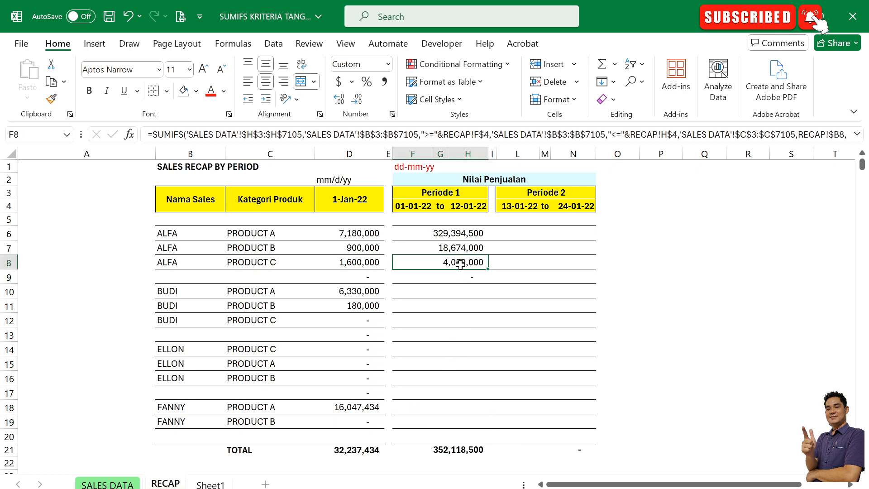
{"action": "left_click_drag", "start_coordinate": [489, 271], "coordinate": [490, 428]}
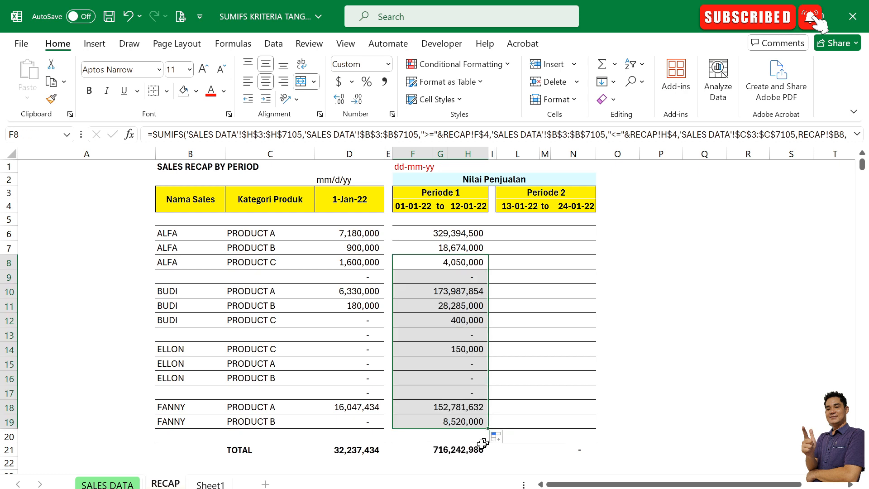
Review the Periode 1 total in F21 against the period's start and end dates, salesperson, product category and F6 result.
{"action": "left_click", "coordinate": [458, 449]}
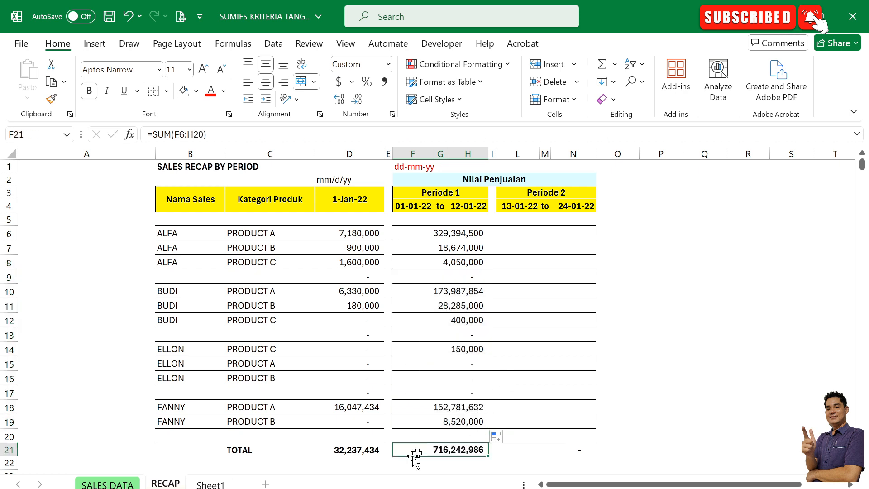
{"action": "scroll", "coordinate": [443, 428], "scroll_direction": "down", "scroll_amount": 1}
{"action": "scroll", "coordinate": [437, 438], "scroll_direction": "up", "scroll_amount": 1}
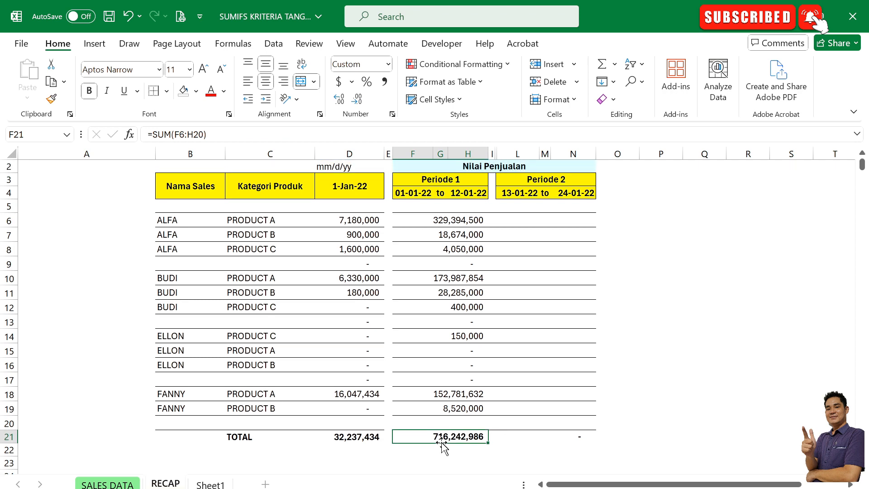
{"action": "left_click", "coordinate": [406, 207]}
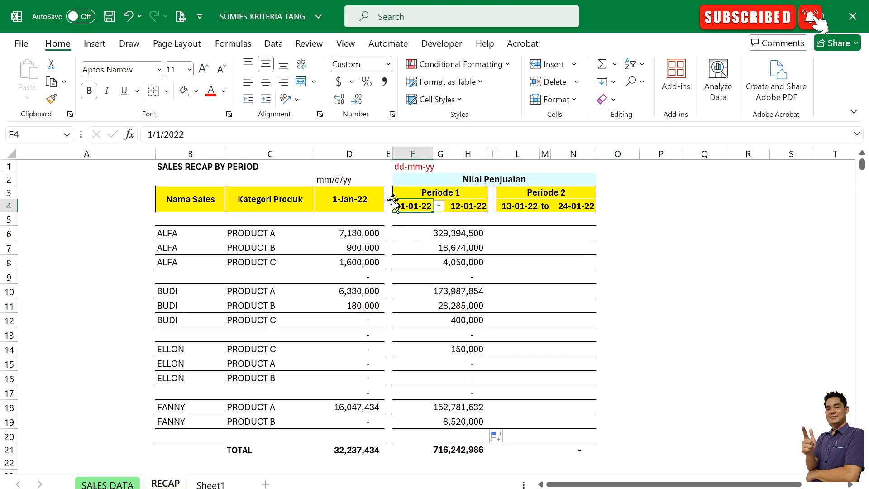
{"action": "left_click", "coordinate": [469, 207]}
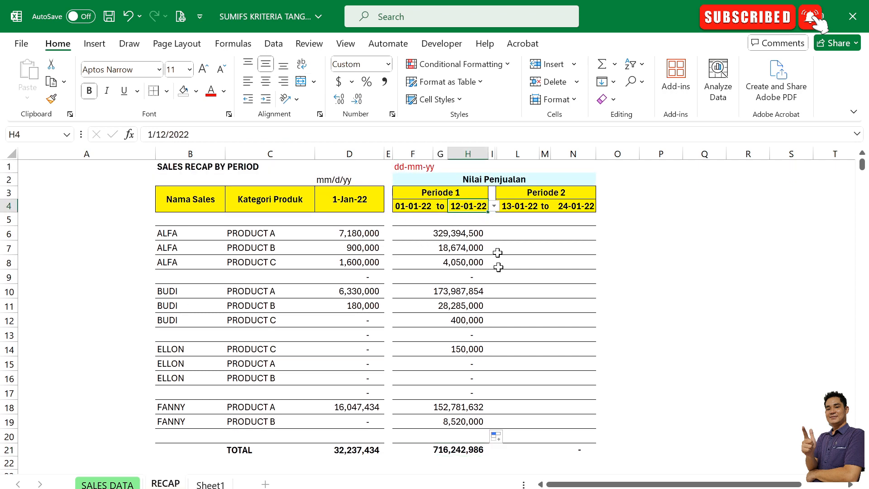
{"action": "scroll", "coordinate": [458, 437], "scroll_direction": "down", "scroll_amount": 1}
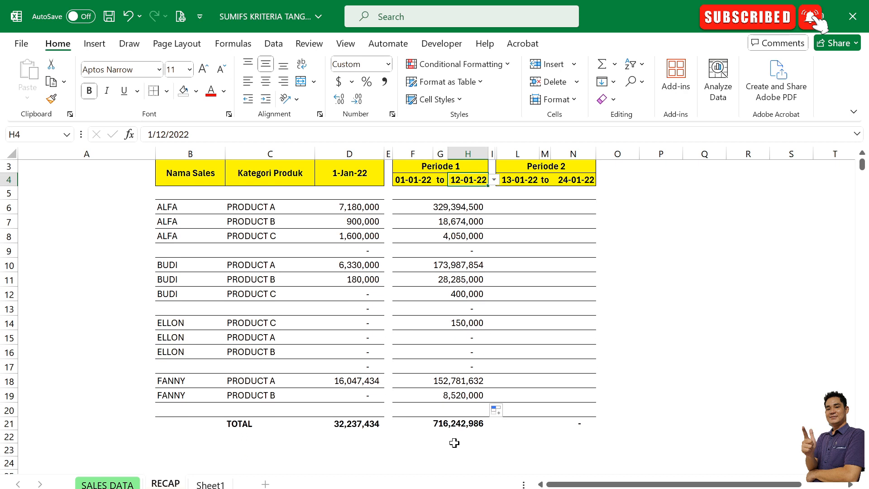
{"action": "left_click", "coordinate": [457, 431]}
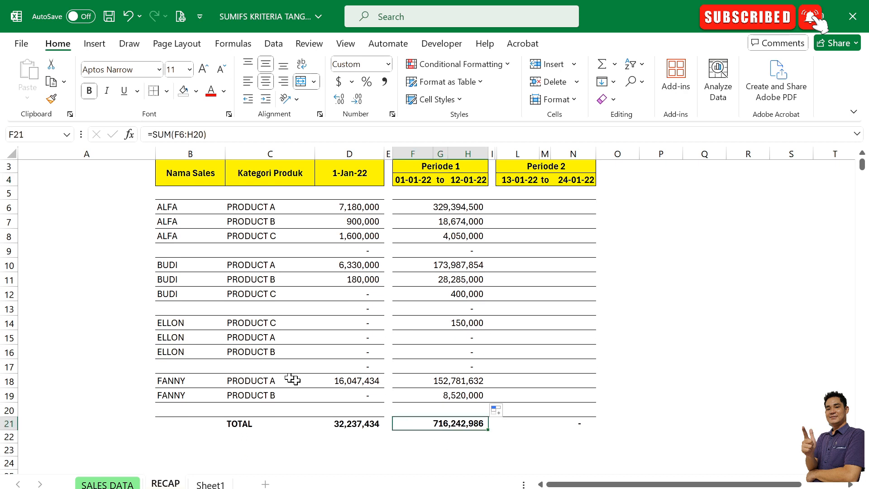
{"action": "left_click", "coordinate": [185, 206]}
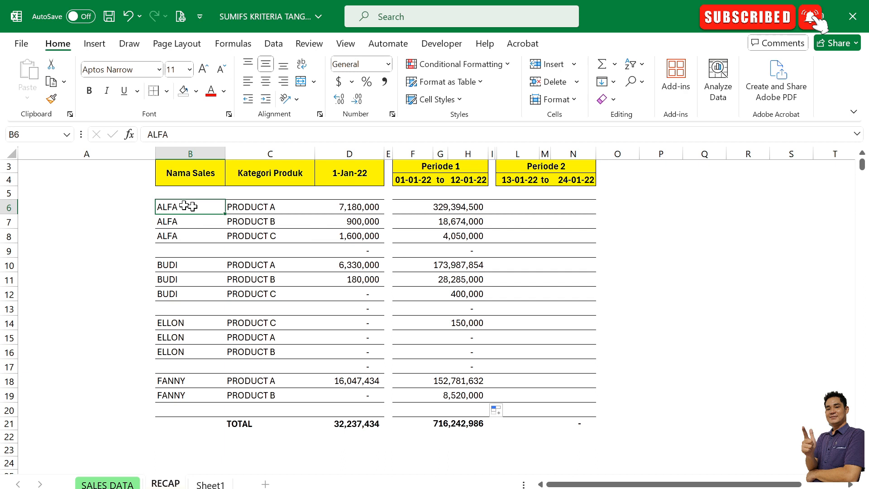
{"action": "left_click", "coordinate": [285, 206]}
{"action": "left_click", "coordinate": [451, 205]}
{"action": "scroll", "coordinate": [484, 272], "scroll_direction": "up", "scroll_amount": 1}
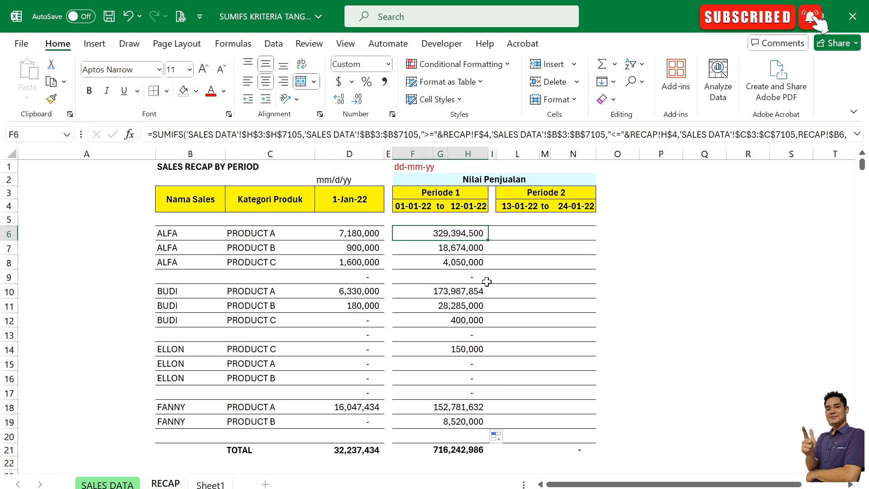
{"action": "left_click", "coordinate": [452, 447]}
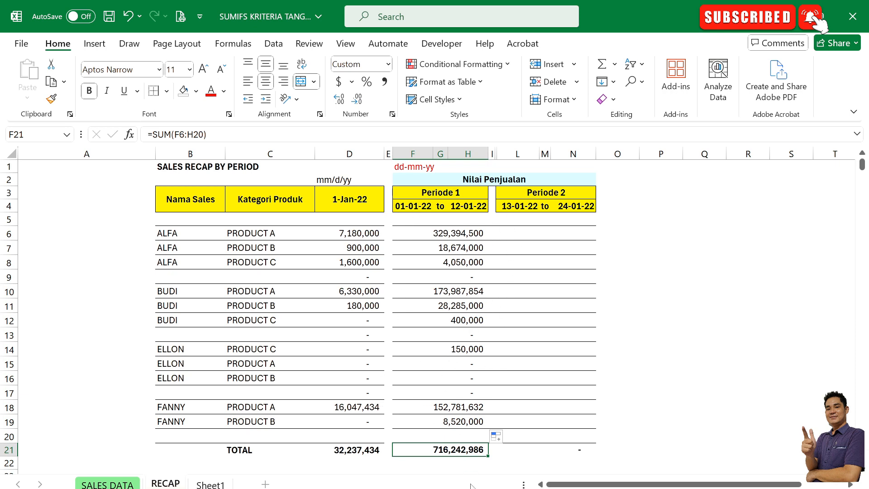
Filter the TANGGAL column on the SALES DATA sheet to show only 1 to 12 January 2022.
{"action": "left_click", "coordinate": [108, 484]}
{"action": "left_click", "coordinate": [123, 198]}
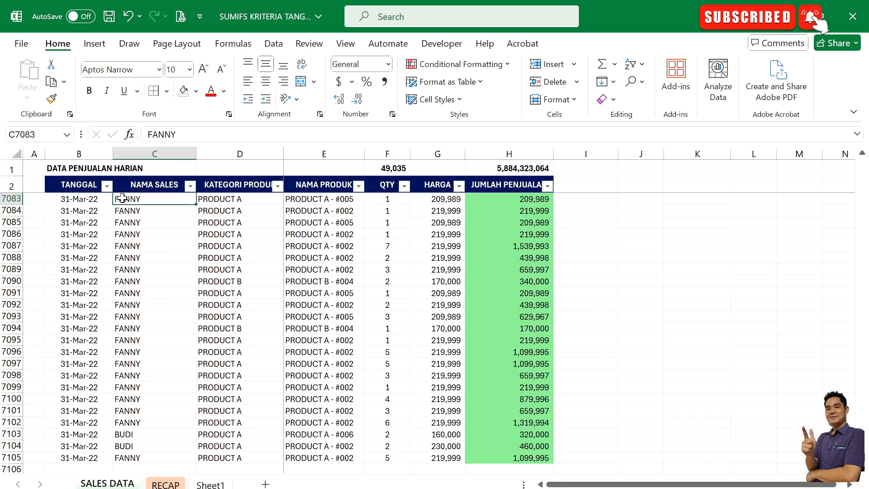
{"action": "left_click", "coordinate": [108, 186]}
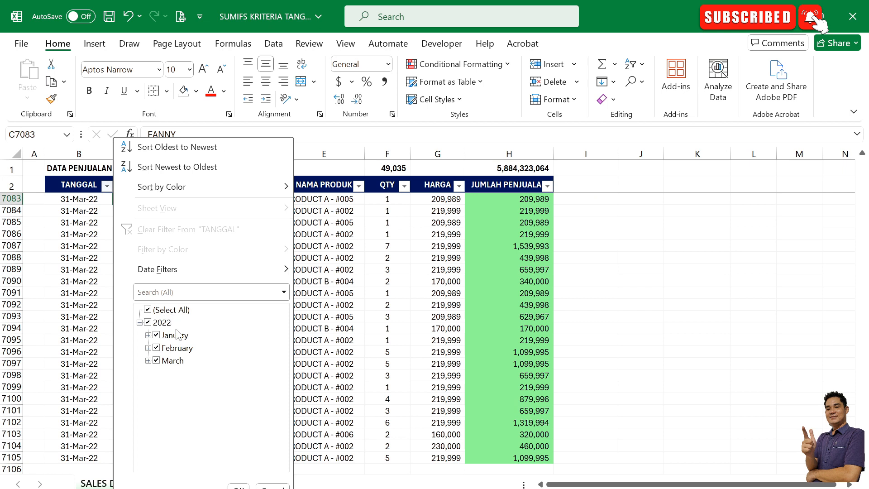
{"action": "left_click", "coordinate": [148, 310]}
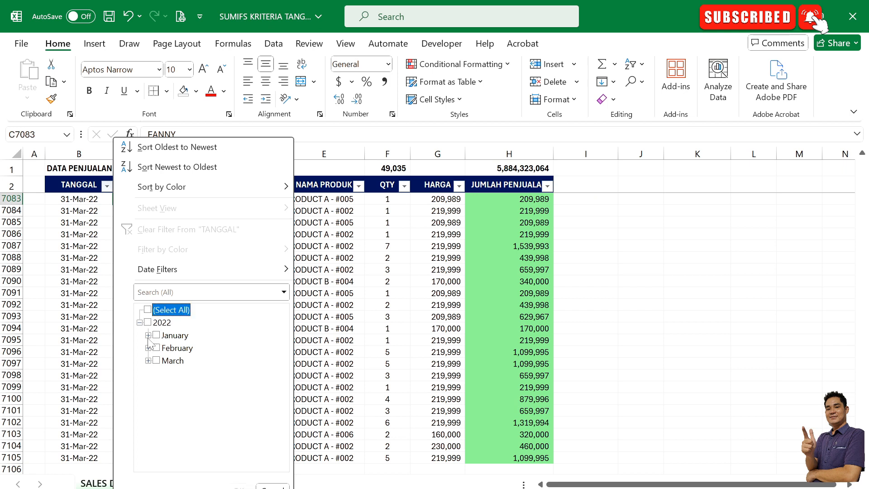
{"action": "left_click", "coordinate": [148, 336]}
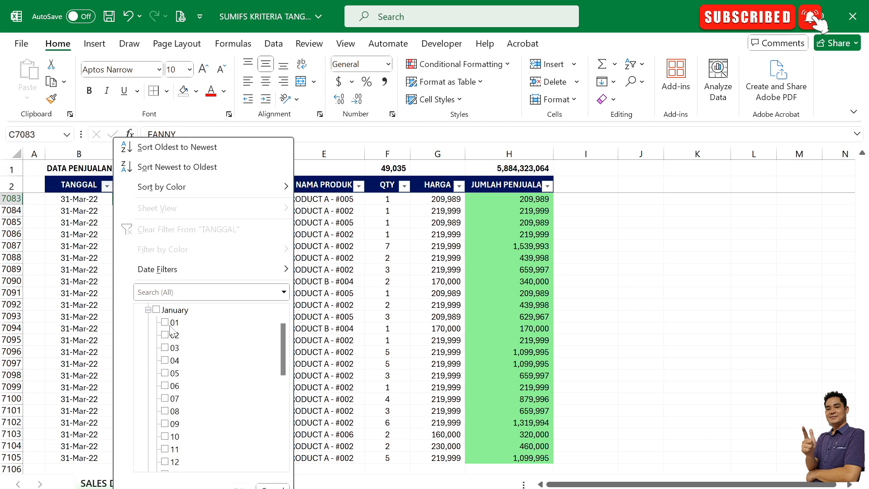
{"action": "left_click", "coordinate": [172, 323]}
{"action": "left_click", "coordinate": [169, 338]}
{"action": "left_click", "coordinate": [166, 349]}
{"action": "left_click", "coordinate": [166, 361]}
{"action": "left_click", "coordinate": [165, 373]}
{"action": "left_click", "coordinate": [165, 385]}
{"action": "scroll", "coordinate": [183, 385], "scroll_direction": "down", "scroll_amount": 1}
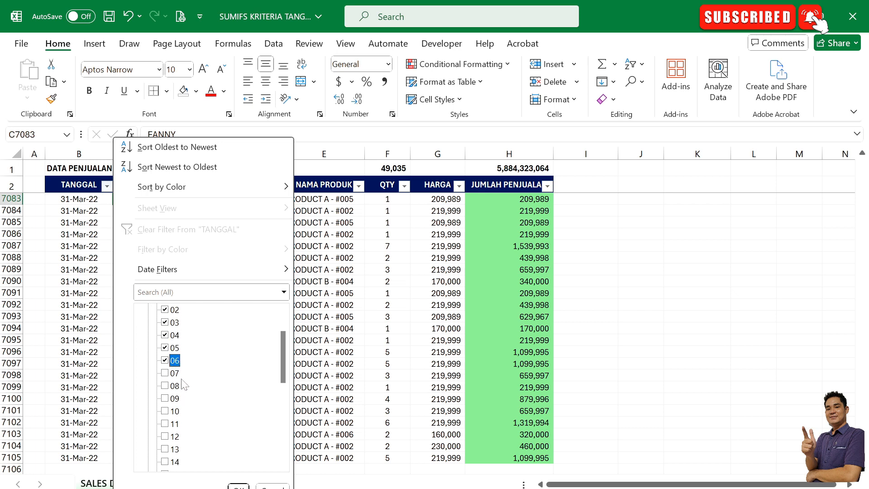
{"action": "left_click", "coordinate": [164, 374]}
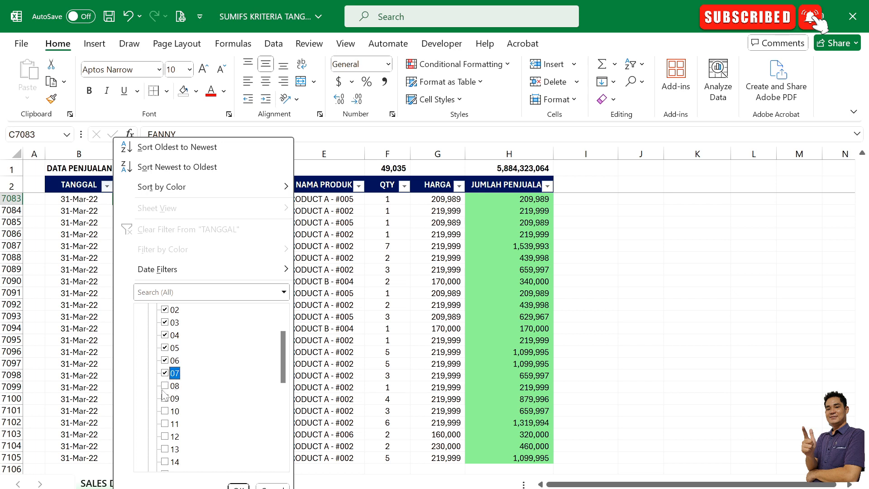
{"action": "left_click", "coordinate": [164, 385]}
{"action": "left_click", "coordinate": [165, 399]}
{"action": "left_click", "coordinate": [164, 411]}
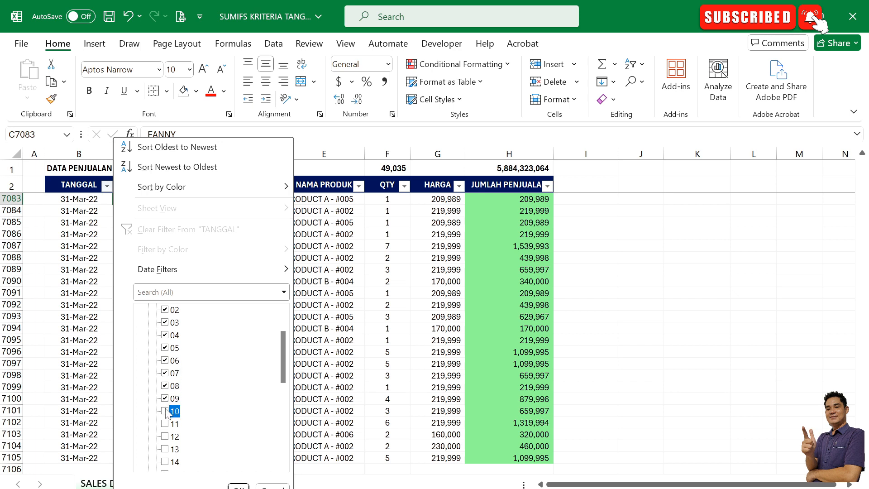
{"action": "scroll", "coordinate": [183, 411], "scroll_direction": "down", "scroll_amount": 1}
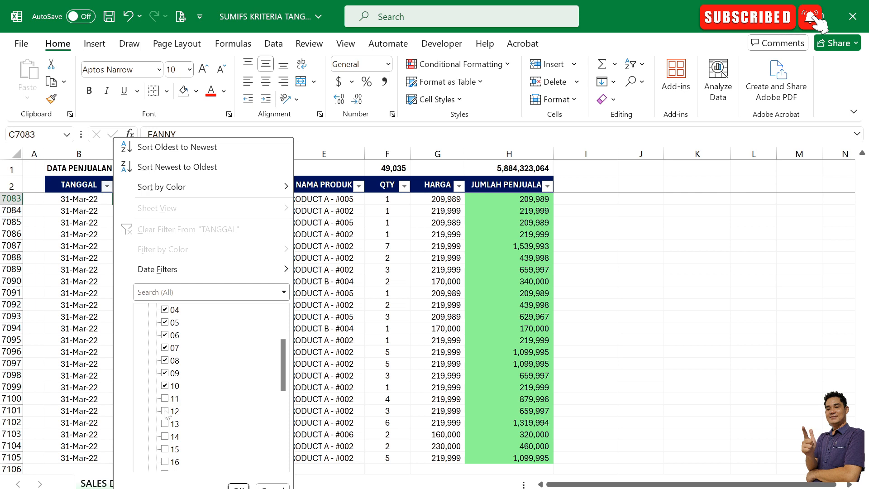
{"action": "left_click", "coordinate": [164, 399]}
{"action": "left_click", "coordinate": [164, 411]}
{"action": "left_click", "coordinate": [239, 486]}
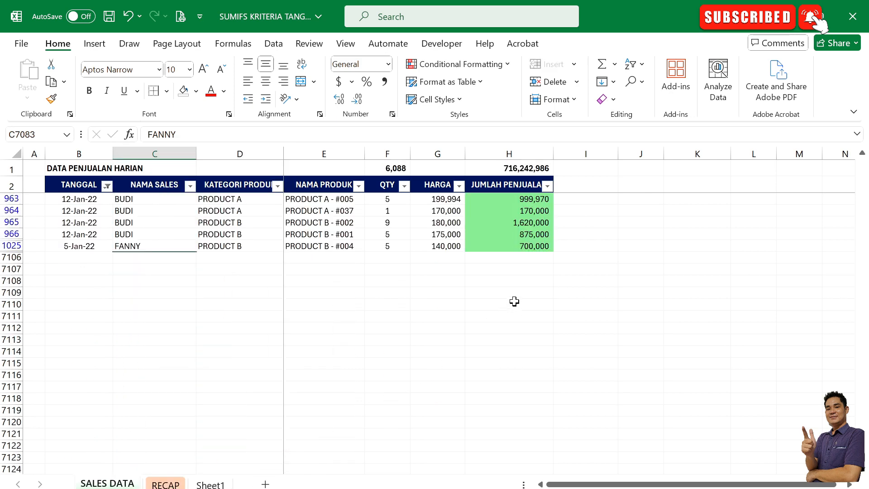
Compare the filtered JUMLAH PENJUALAN subtotal in H1 with the Periode 1 total on the RECAP sheet.
{"action": "scroll", "coordinate": [531, 257], "scroll_direction": "up", "scroll_amount": 2}
{"action": "left_click", "coordinate": [525, 167]}
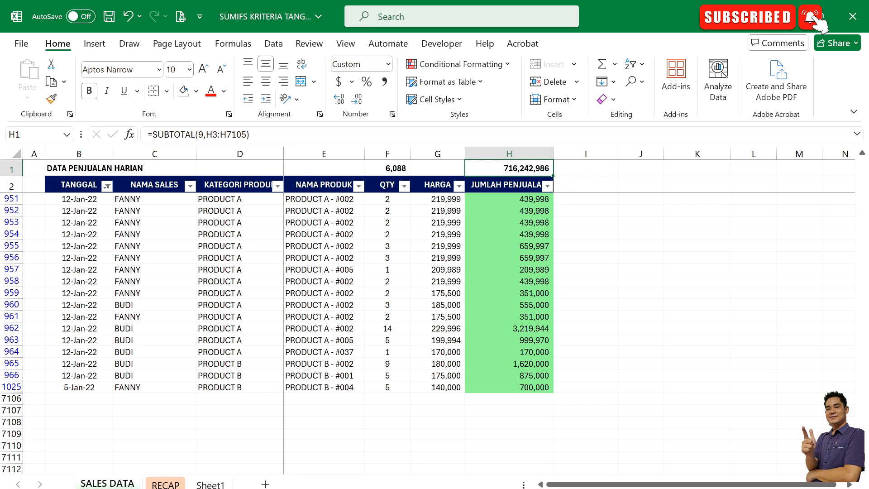
{"action": "left_click", "coordinate": [165, 483]}
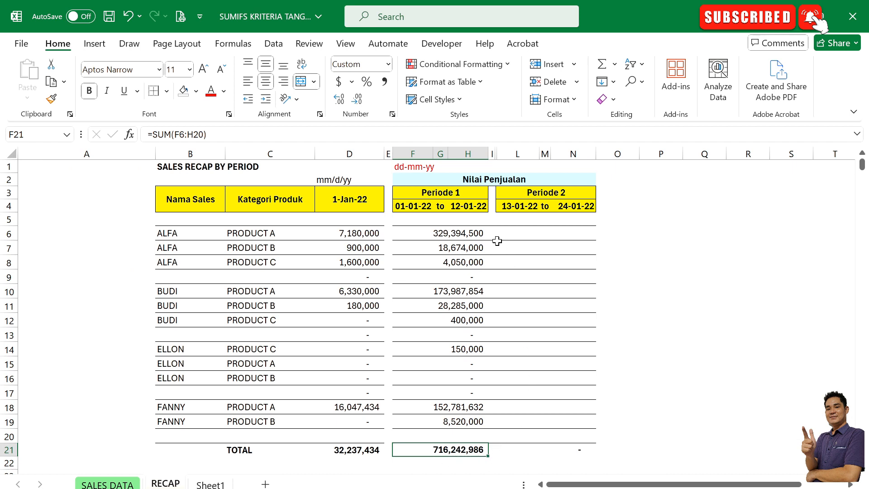
Review the F6 formula alongside the Periode 2 start and end date cells L4 and N4.
{"action": "left_click", "coordinate": [473, 232]}
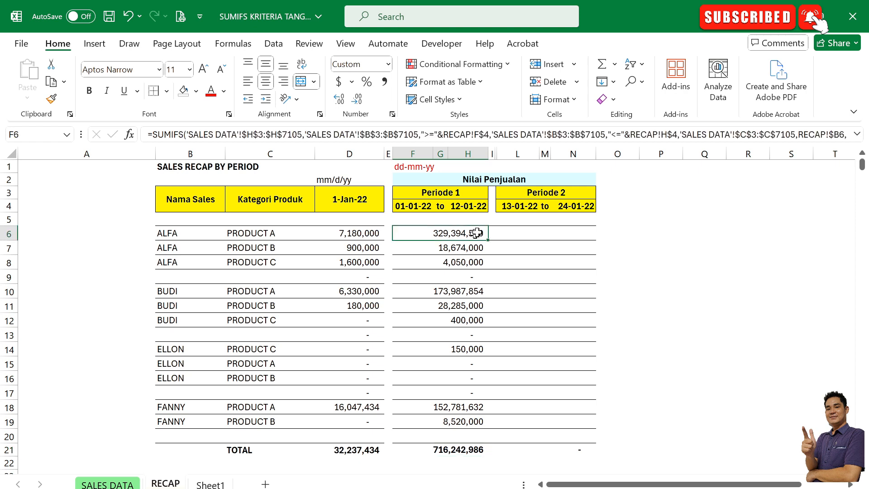
{"action": "left_click", "coordinate": [527, 204]}
{"action": "left_click", "coordinate": [473, 232]}
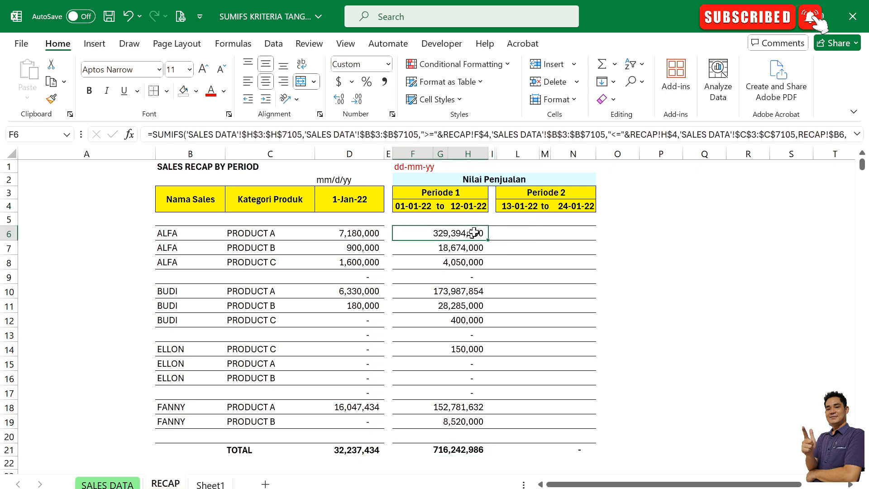
{"action": "left_click", "coordinate": [510, 206]}
{"action": "left_click", "coordinate": [574, 209]}
{"action": "left_click", "coordinate": [470, 232]}
{"action": "left_click", "coordinate": [523, 211]}
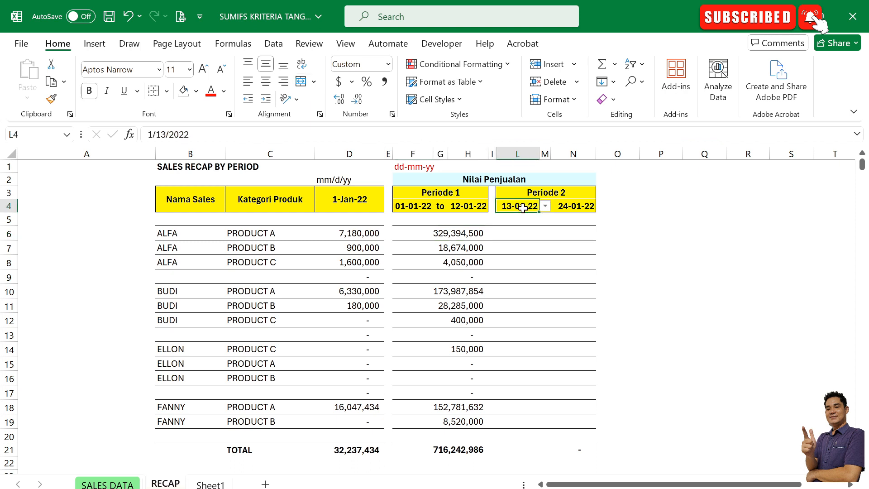
Copy the Periode 1 formula in F6 into L6, the first Periode 2 cell for ALFA PRODUCT A.
{"action": "left_click", "coordinate": [579, 202]}
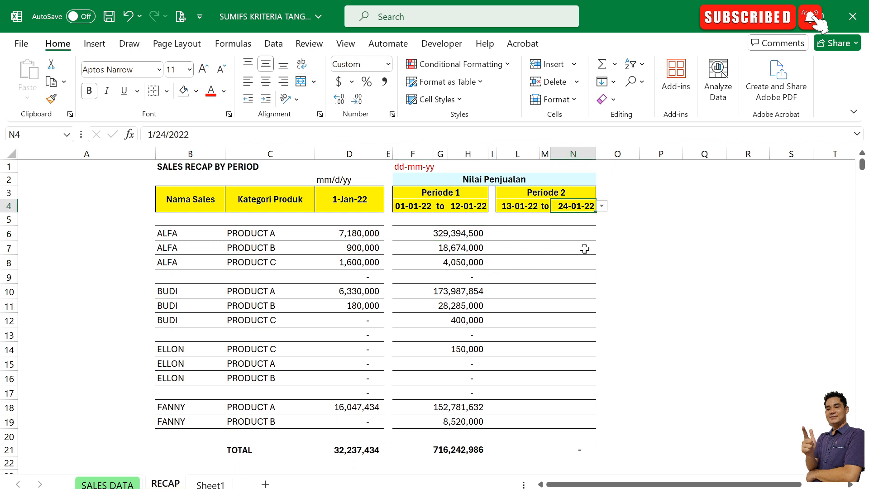
{"action": "left_click", "coordinate": [450, 234]}
{"action": "key", "text": "ctrl+c"}
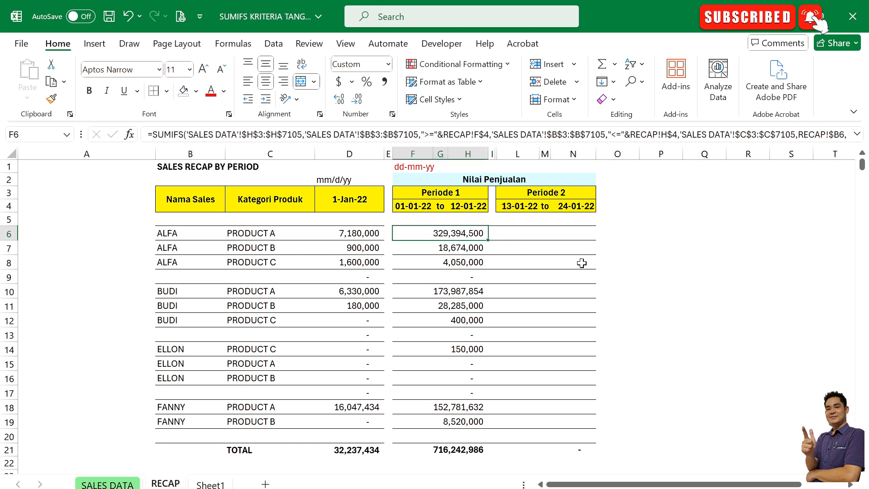
{"action": "key", "text": "Right"}
{"action": "key", "text": "Right"}
{"action": "key", "text": "Return"}
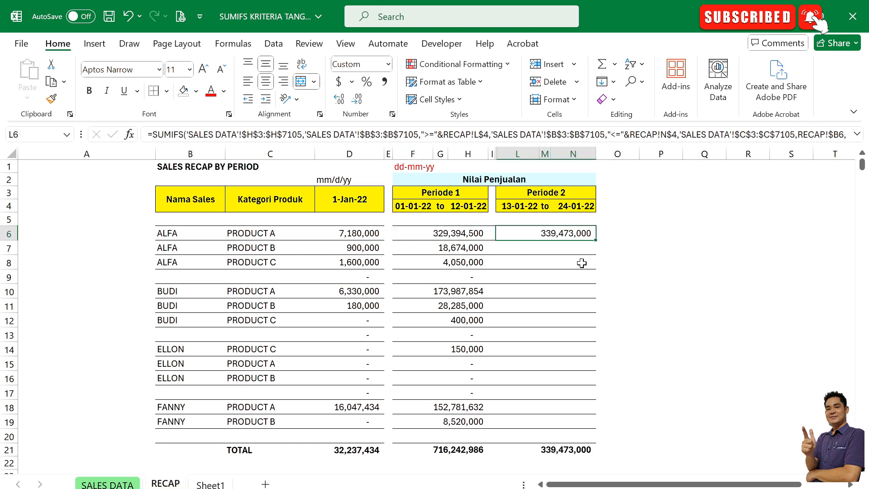
Copy the L6 formula down the Periode 2 column through row 19.
{"action": "key", "text": "ctrl+c"}
{"action": "key", "text": "Down"}
{"action": "key", "text": "shift+Down"}
{"action": "key", "text": "shift+Down"}
{"action": "key", "text": "shift+Down"}
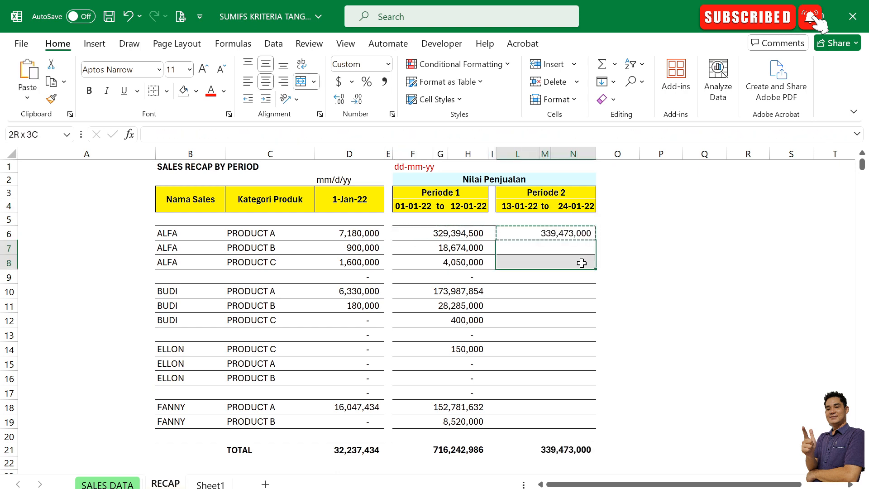
{"action": "key", "text": "shift+Down"}
{"action": "key", "text": "shift+Down"}
{"action": "key", "text": "shift+Down"}
{"action": "key", "text": "shift+Down"}
{"action": "key", "text": "shift+Down"}
{"action": "key", "text": "shift+Down"}
{"action": "key", "text": "shift+Down"}
{"action": "key", "text": "shift+Down"}
{"action": "key", "text": "shift+Down"}
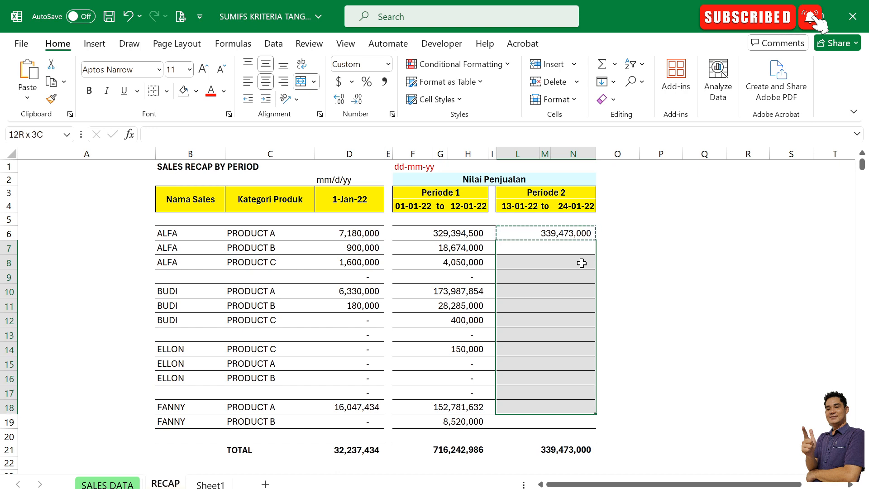
{"action": "key", "text": "Return"}
{"action": "left_click", "coordinate": [582, 262]}
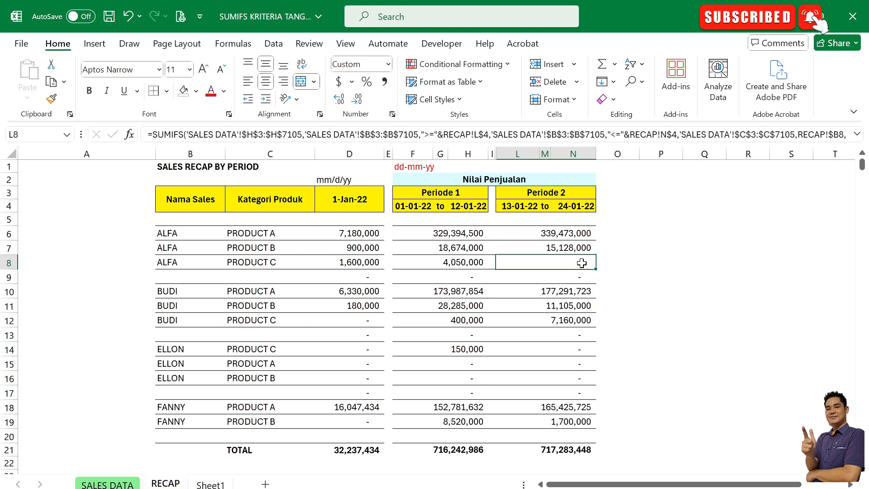
Review the Periode 2 total in L21 against the period's start and end dates in L4 and N4.
{"action": "left_click", "coordinate": [584, 210]}
{"action": "left_click", "coordinate": [552, 452]}
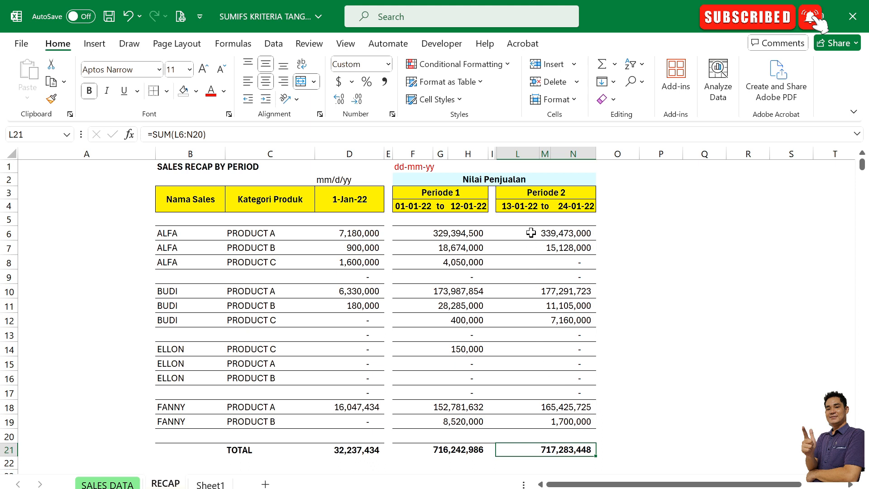
{"action": "left_click", "coordinate": [525, 209]}
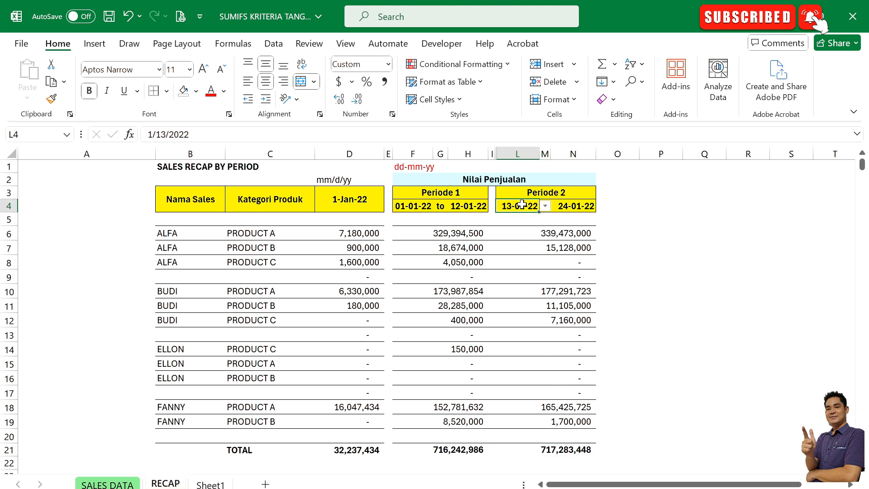
{"action": "left_click", "coordinate": [575, 208]}
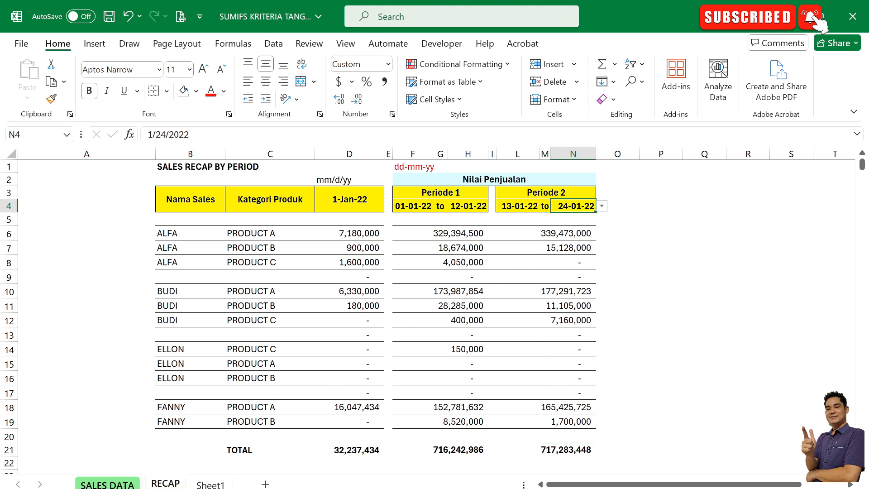
Deselect all dates in the TANGGAL column filter on the SALES DATA sheet, with the January 2022 days expanded.
{"action": "left_click", "coordinate": [106, 483]}
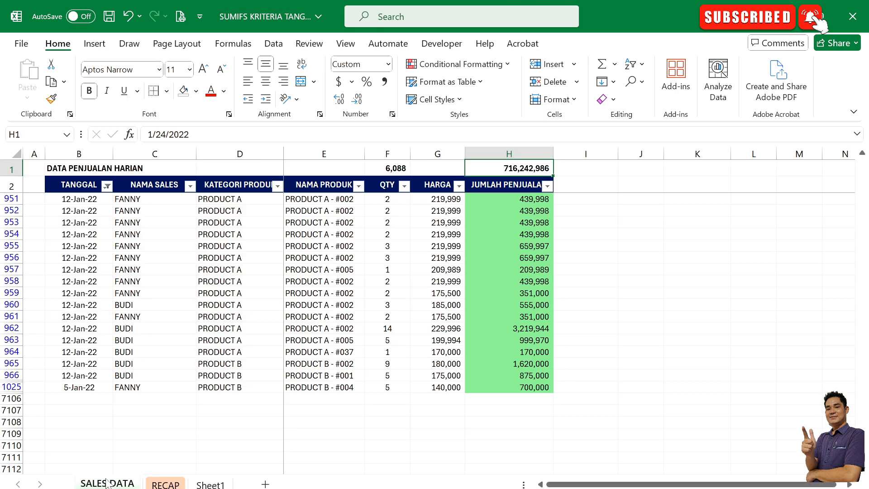
{"action": "left_click", "coordinate": [104, 179]}
{"action": "left_click", "coordinate": [107, 186]}
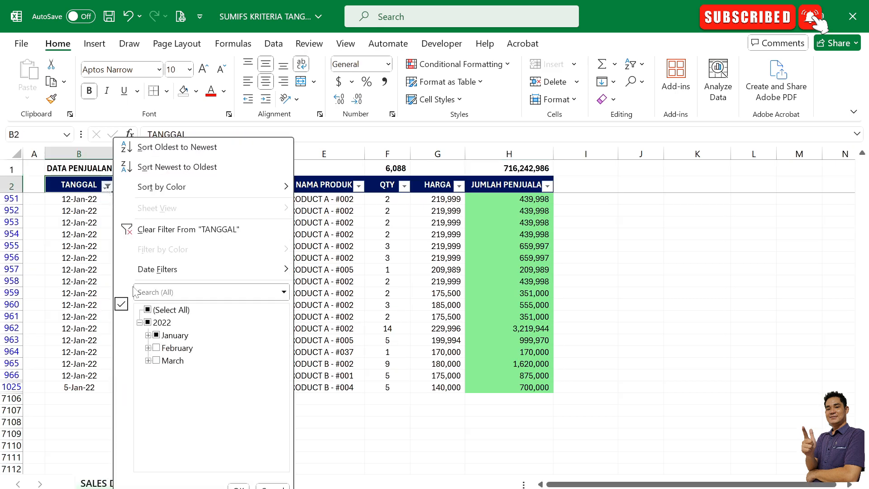
{"action": "left_click", "coordinate": [149, 335]}
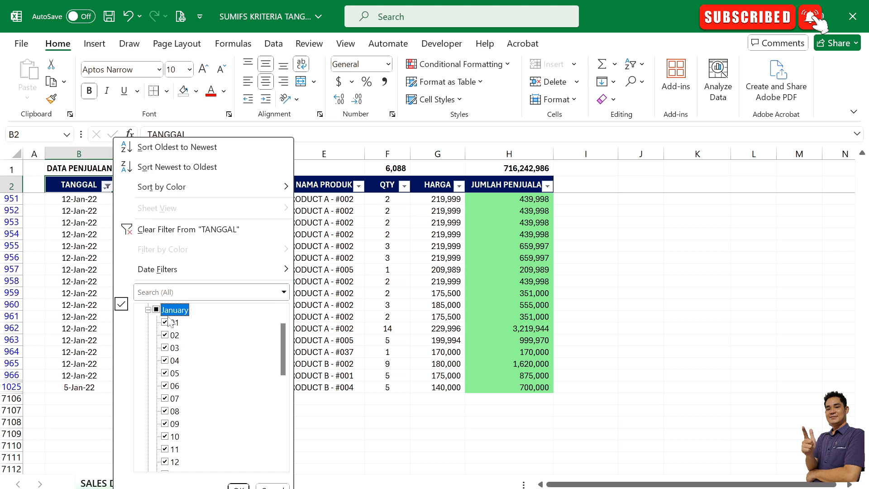
{"action": "scroll", "coordinate": [198, 345], "scroll_direction": "up", "scroll_amount": 1}
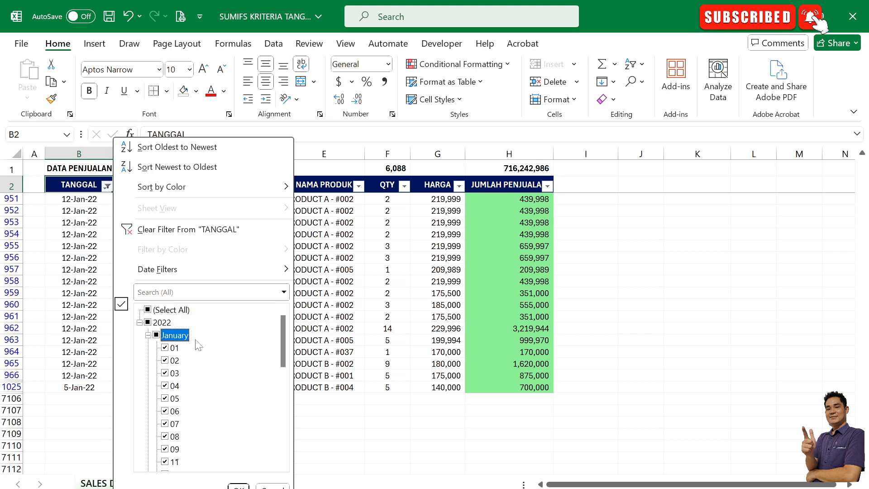
{"action": "left_click", "coordinate": [147, 310]}
{"action": "left_click", "coordinate": [156, 334]}
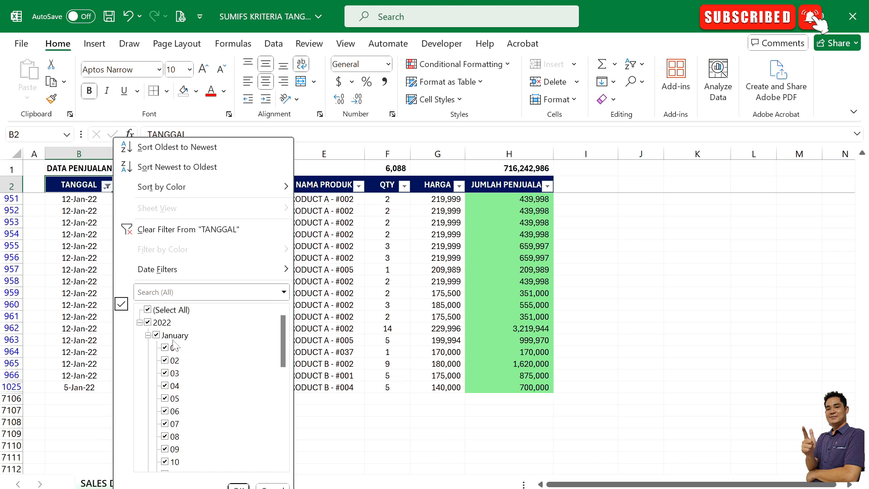
{"action": "left_click", "coordinate": [148, 310]}
Filter the TANGGAL column to show only 13 to 24 January 2022.
{"action": "scroll", "coordinate": [195, 360], "scroll_direction": "down", "scroll_amount": 4}
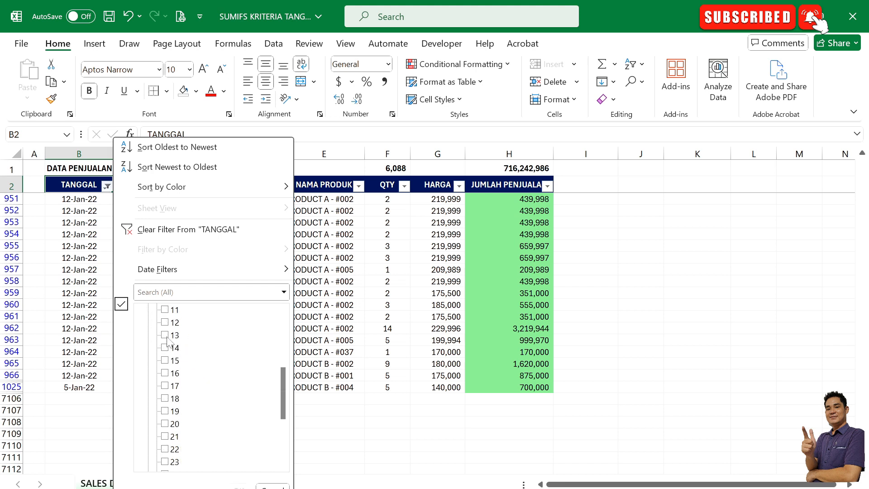
{"action": "left_click", "coordinate": [165, 335]}
{"action": "left_click", "coordinate": [167, 349]}
{"action": "left_click", "coordinate": [166, 374]}
{"action": "left_click", "coordinate": [166, 361]}
{"action": "left_click", "coordinate": [165, 374]}
{"action": "left_click", "coordinate": [165, 402]}
{"action": "left_click", "coordinate": [166, 413]}
{"action": "scroll", "coordinate": [171, 410], "scroll_direction": "down", "scroll_amount": 1}
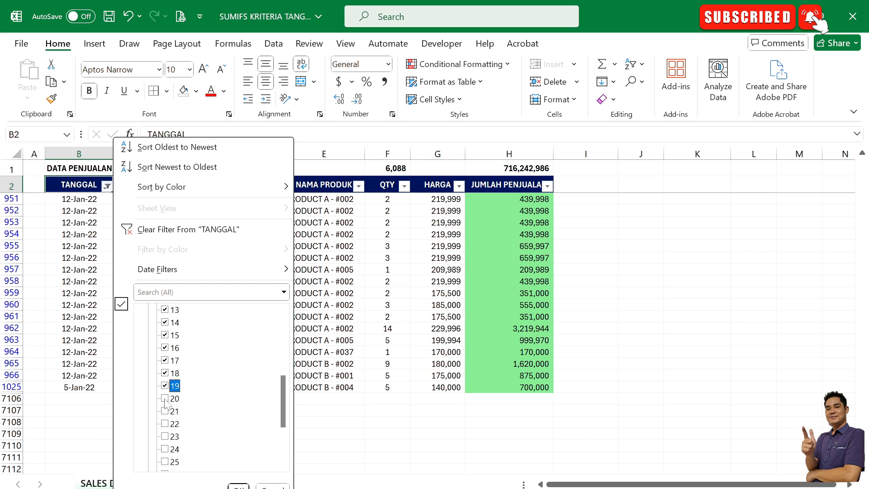
{"action": "left_click", "coordinate": [165, 399]}
{"action": "left_click", "coordinate": [165, 411]}
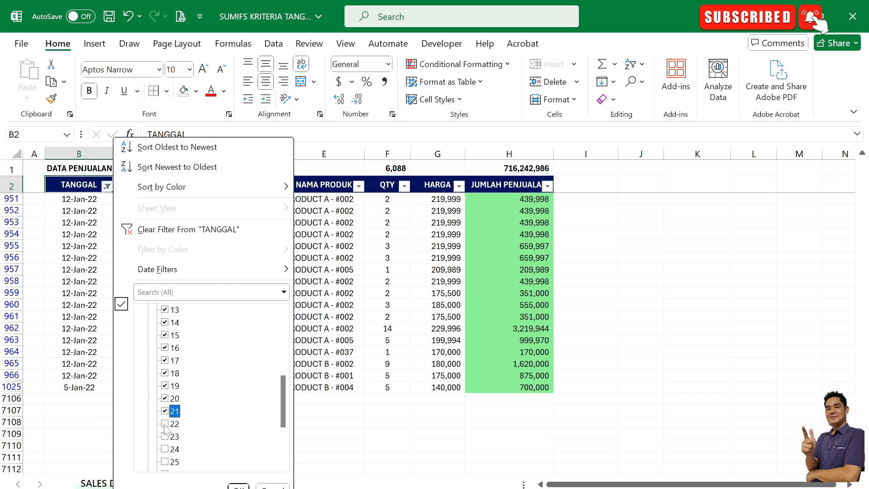
{"action": "left_click", "coordinate": [165, 424]}
{"action": "left_click", "coordinate": [165, 436]}
{"action": "scroll", "coordinate": [165, 436], "scroll_direction": "down", "scroll_amount": 1}
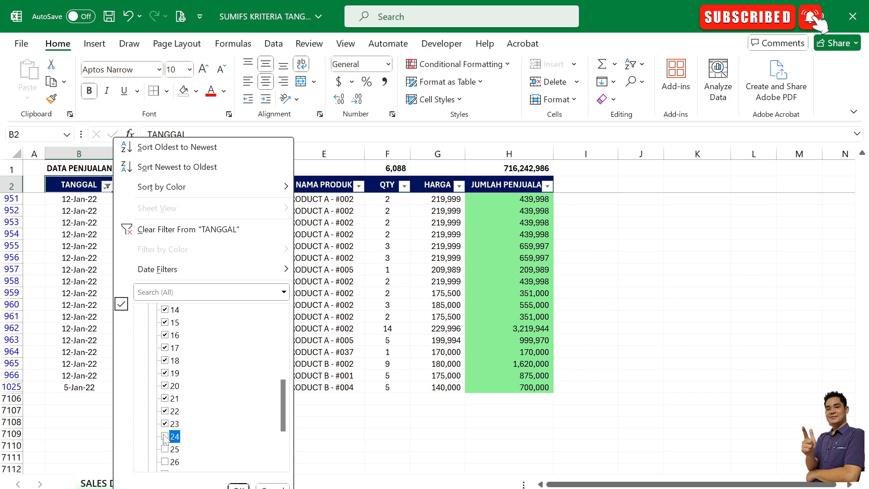
{"action": "left_click", "coordinate": [165, 437]}
{"action": "left_click", "coordinate": [238, 486]}
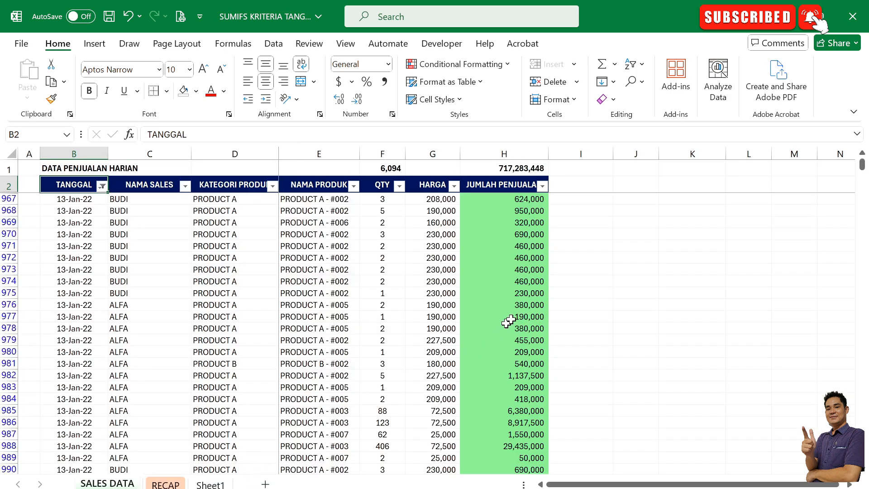
Check the filtered sales rows from the first to the last date in the TANGGAL column.
{"action": "left_click", "coordinate": [540, 252]}
{"action": "scroll", "coordinate": [142, 291], "scroll_direction": "down", "scroll_amount": 3}
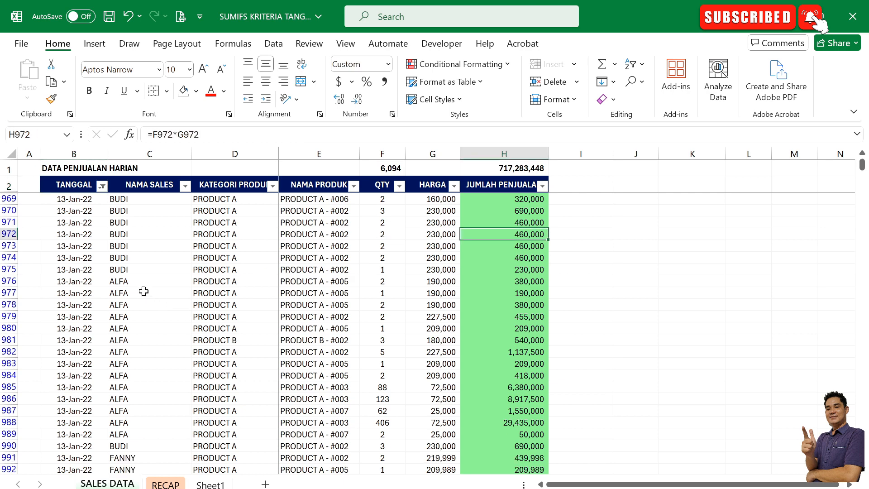
{"action": "scroll", "coordinate": [113, 339], "scroll_direction": "down", "scroll_amount": 2}
{"action": "left_click", "coordinate": [87, 360]}
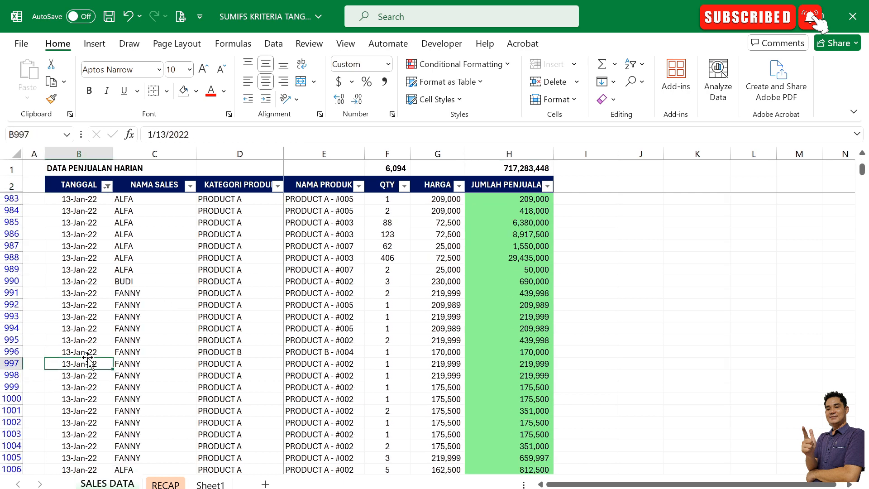
{"action": "key", "text": "ctrl+Down"}
{"action": "scroll", "coordinate": [88, 357], "scroll_direction": "down", "scroll_amount": 2}
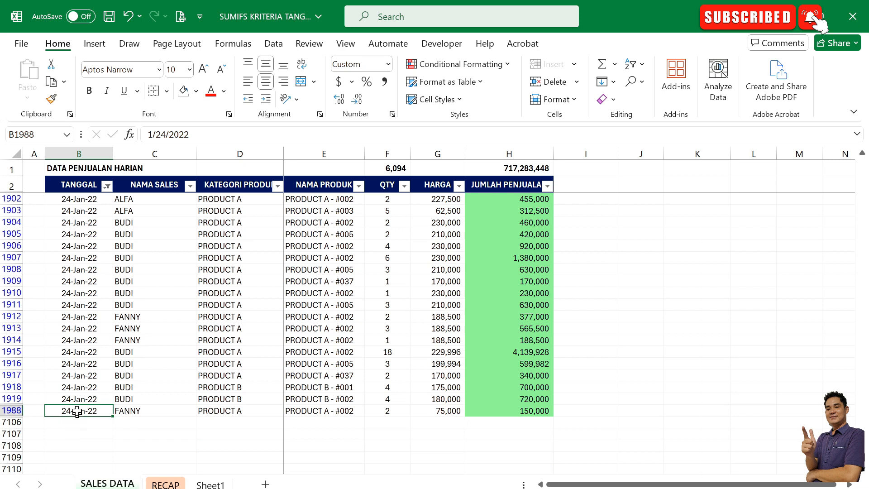
Compare the filtered JUMLAH PENJUALAN subtotal in H1 with the Periode 2 total in L21 on the RECAP sheet.
{"action": "left_click", "coordinate": [536, 168]}
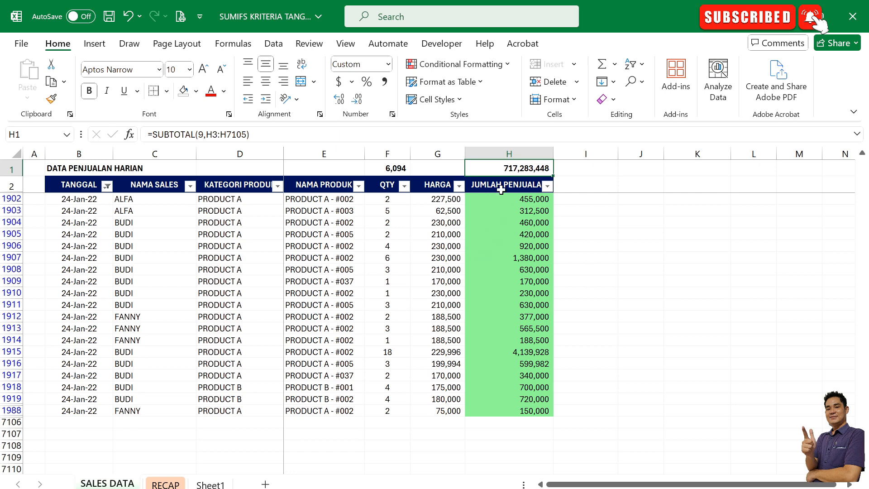
{"action": "left_click", "coordinate": [151, 484]}
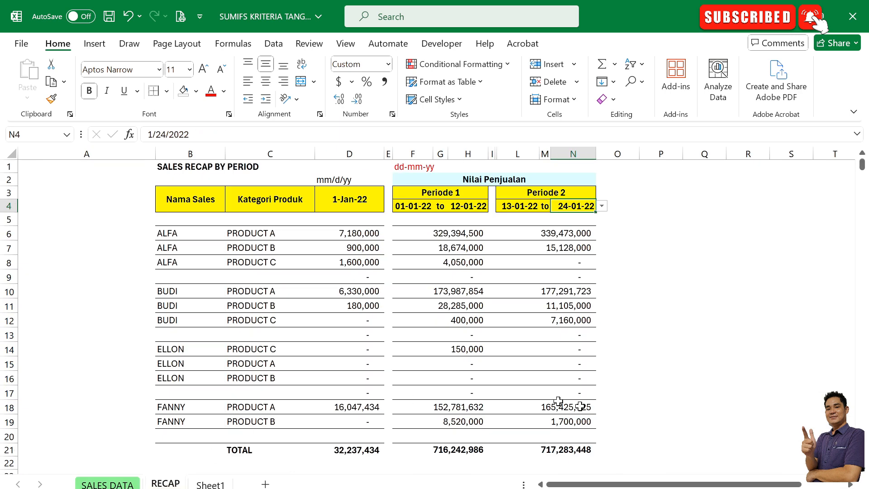
{"action": "left_click", "coordinate": [568, 451]}
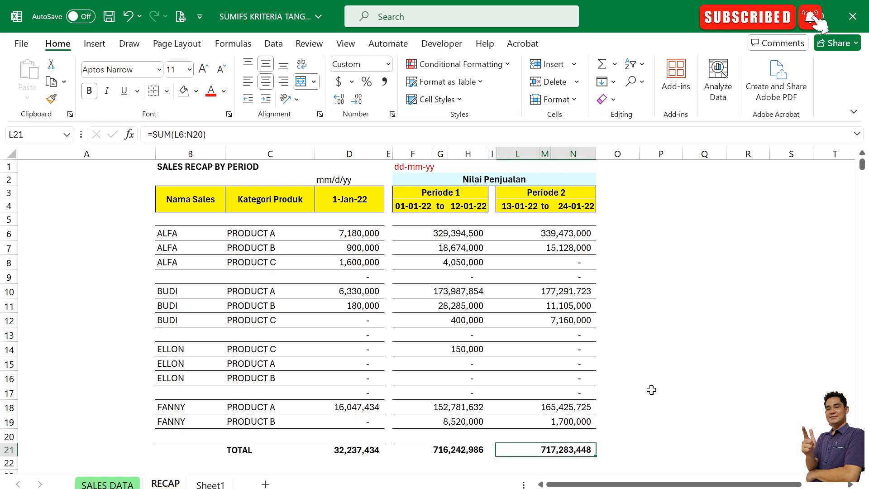
Set the Periode 1 end date in H4 to 15-Jan-22.
{"action": "left_click", "coordinate": [470, 206]}
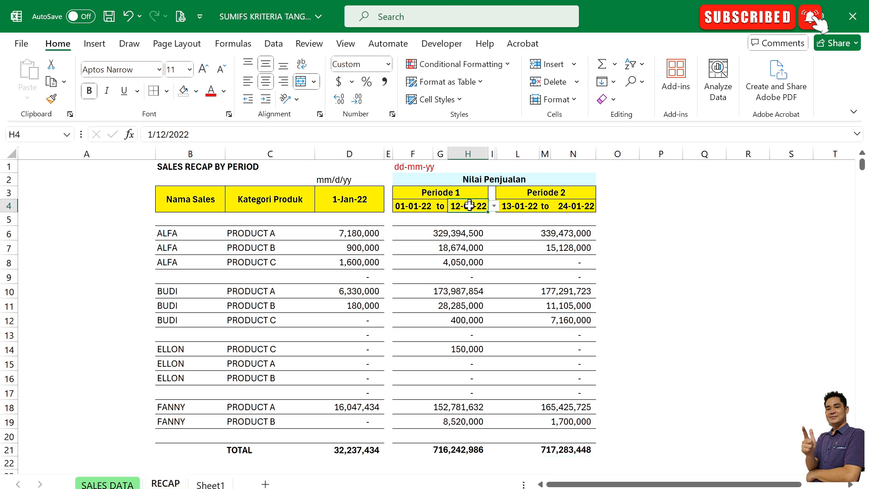
{"action": "left_click", "coordinate": [419, 205]}
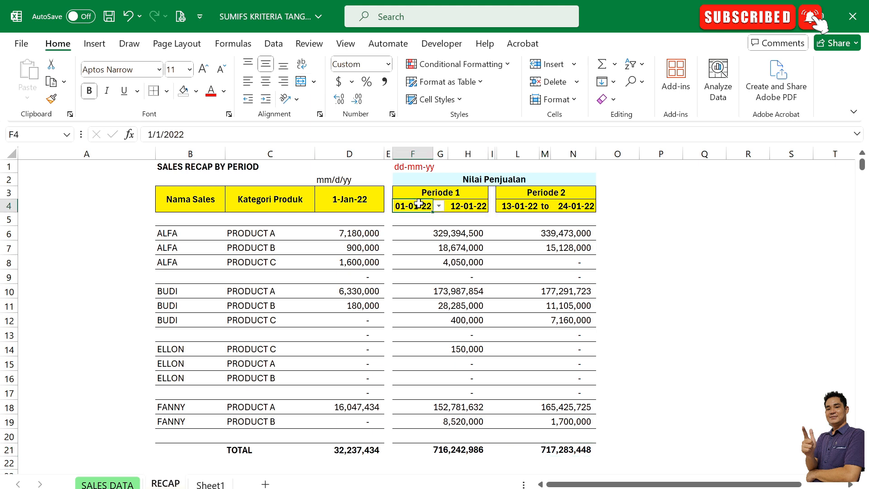
{"action": "left_click", "coordinate": [468, 207]}
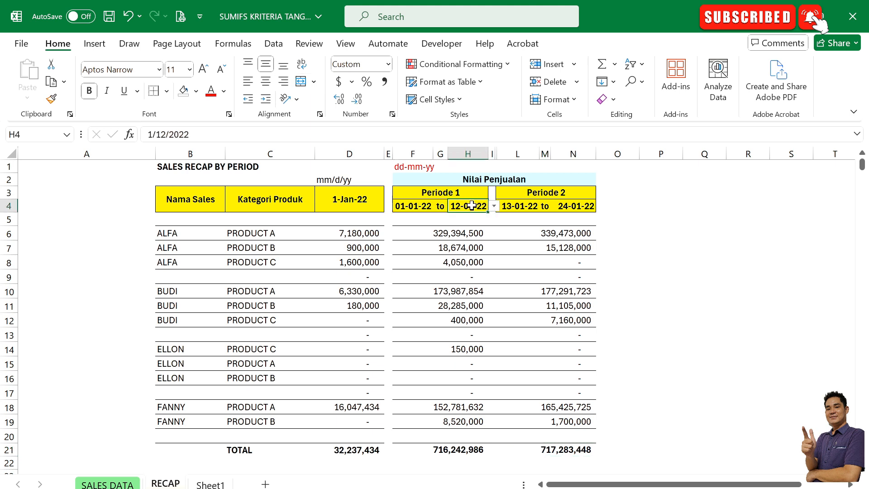
{"action": "left_click", "coordinate": [418, 205]}
{"action": "left_click", "coordinate": [479, 209]}
{"action": "left_click", "coordinate": [495, 207]}
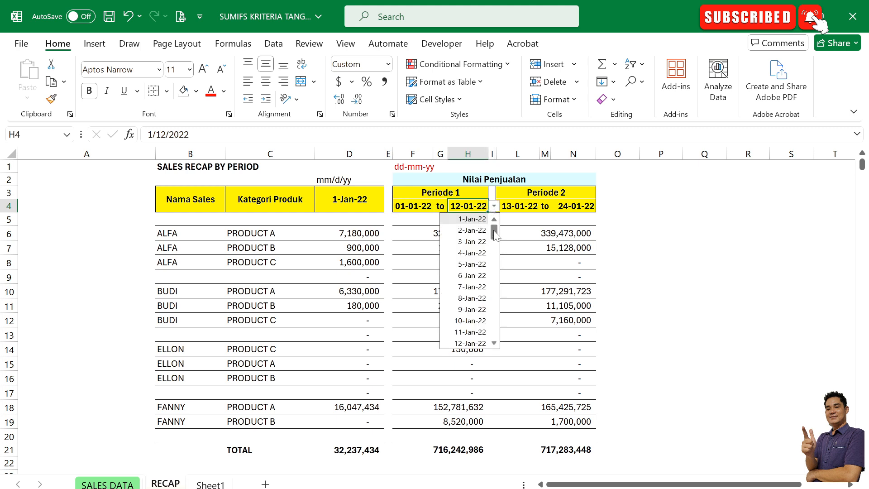
{"action": "mouse_move", "coordinate": [494, 234]}
{"action": "left_mouse_down"}
{"action": "mouse_move", "coordinate": [495, 267]}
{"action": "mouse_move", "coordinate": [496, 251]}
{"action": "left_mouse_up"}
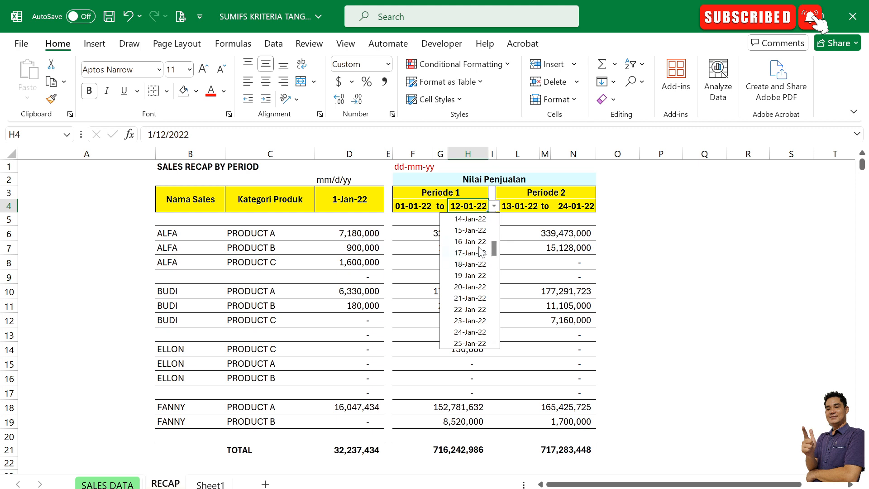
{"action": "left_click", "coordinate": [471, 230]}
Set the Periode 2 start date in L4 to 16-Jan-22.
{"action": "left_click", "coordinate": [514, 209]}
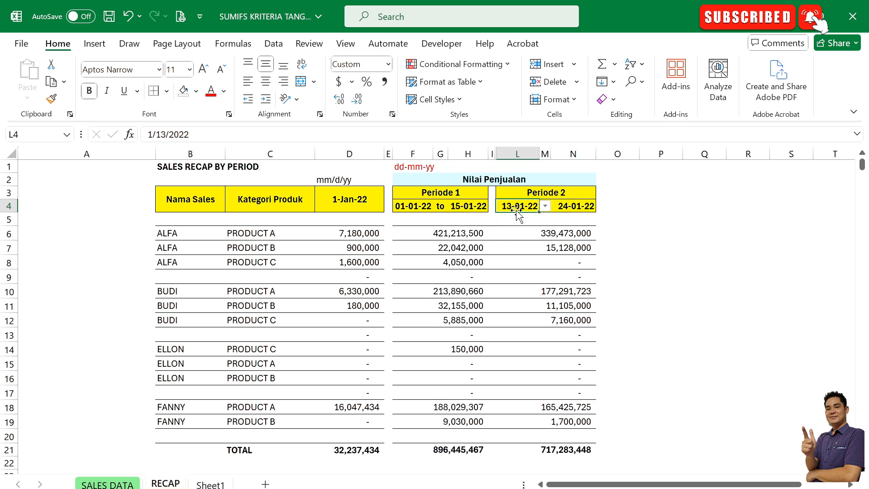
{"action": "left_click", "coordinate": [545, 208]}
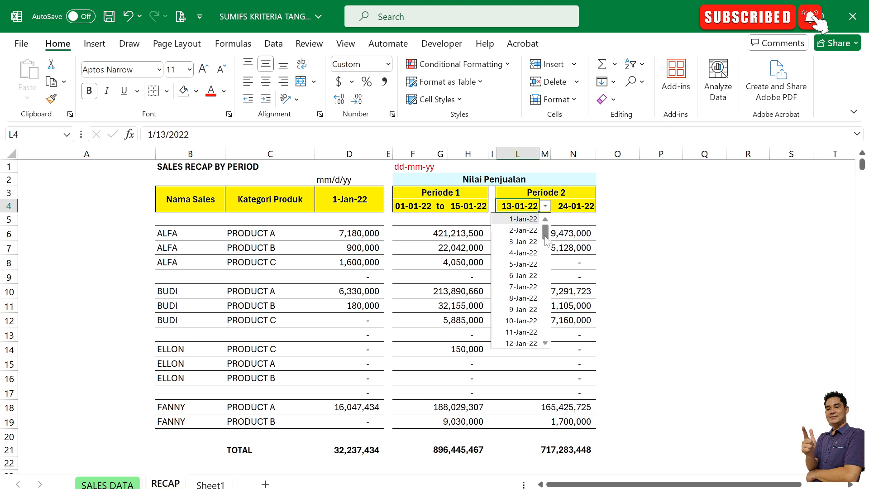
{"action": "left_click_drag", "start_coordinate": [545, 237], "coordinate": [546, 252]}
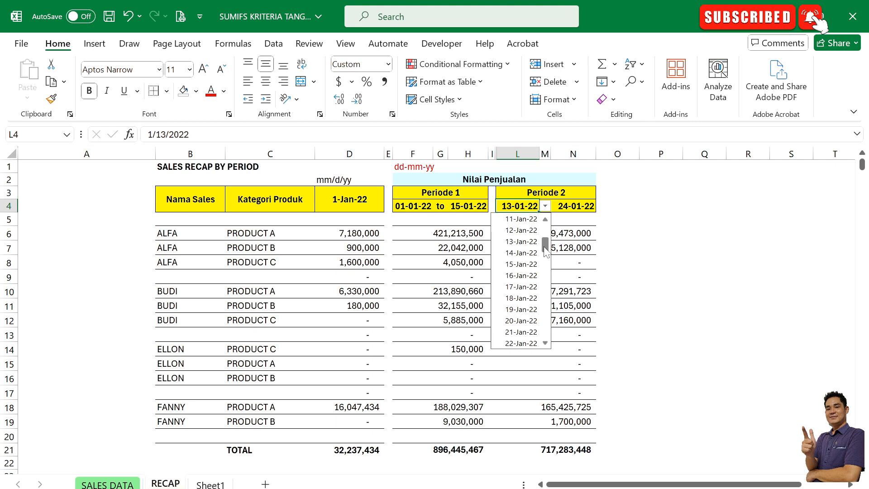
{"action": "left_click_drag", "start_coordinate": [543, 248], "coordinate": [544, 249]}
{"action": "left_click", "coordinate": [522, 252]}
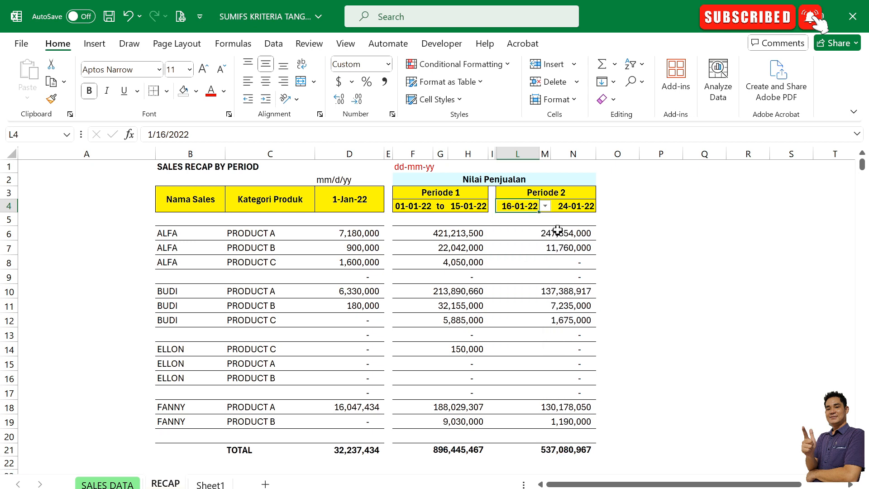
Set the Periode 2 end date in N4 to 31-Jan-22.
{"action": "left_click", "coordinate": [573, 206]}
{"action": "left_click", "coordinate": [602, 206]}
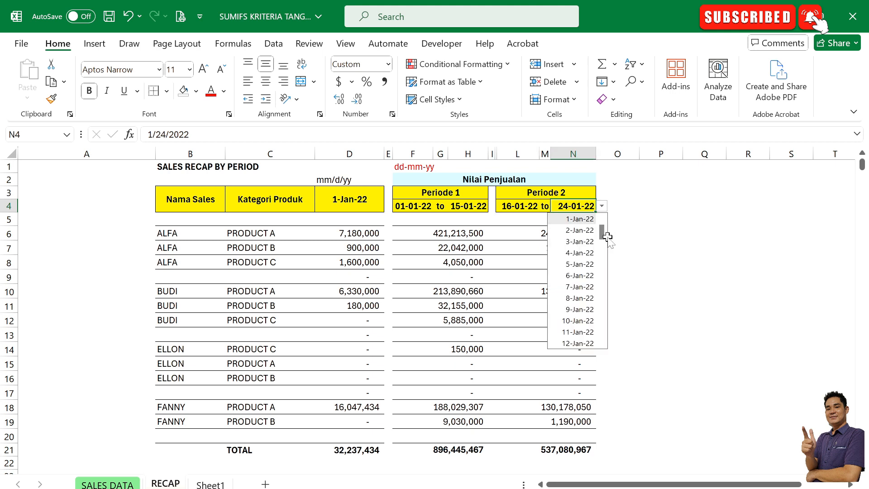
{"action": "left_click_drag", "start_coordinate": [605, 238], "coordinate": [615, 273]}
{"action": "left_click", "coordinate": [577, 287]}
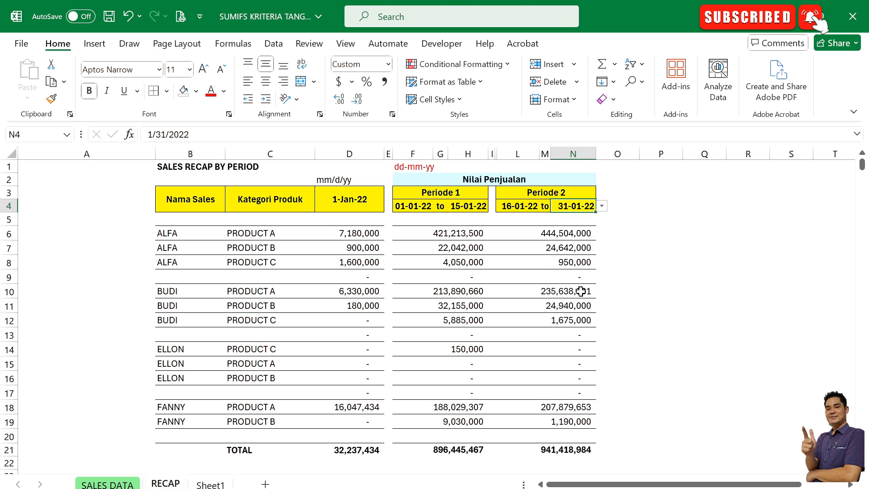
Check the Periode 2 total in L21 and the SUMIFS formula in L6 against the Periode 2 dates.
{"action": "left_click", "coordinate": [575, 449]}
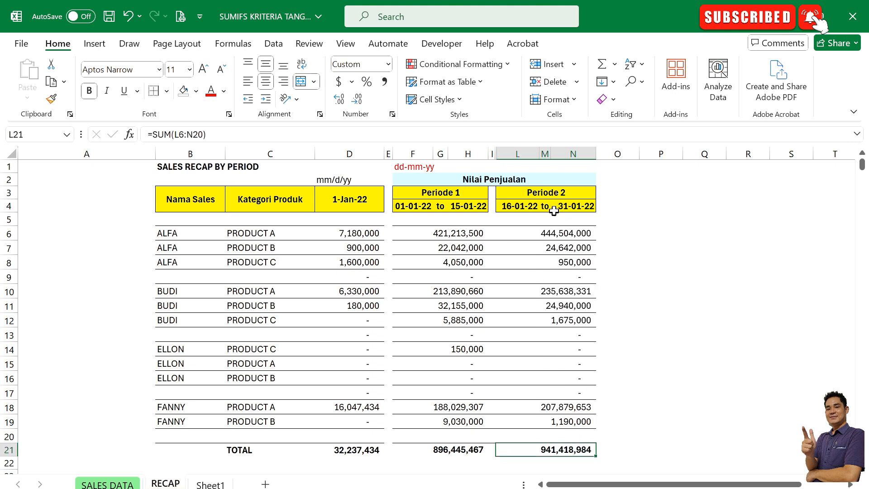
{"action": "left_click", "coordinate": [575, 240]}
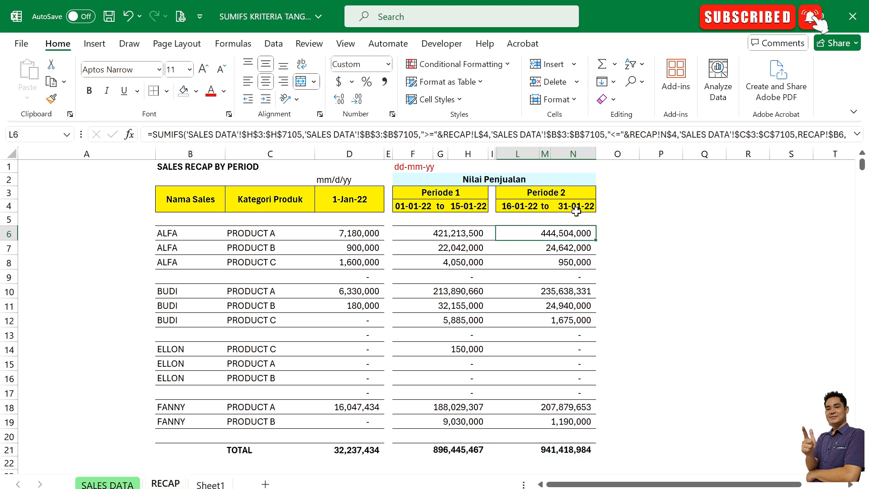
{"action": "left_click", "coordinate": [543, 205]}
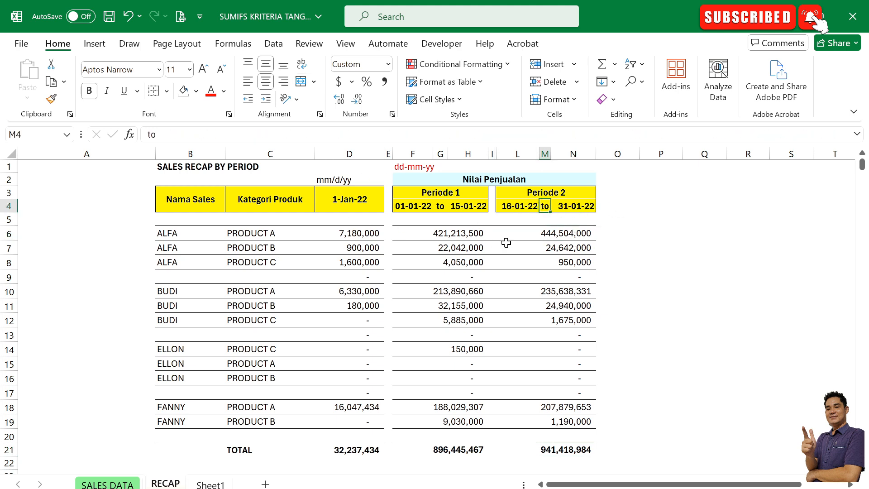
Set the Periode 2 start date in L4 to 25-Jan-22.
{"action": "left_click", "coordinate": [506, 209]}
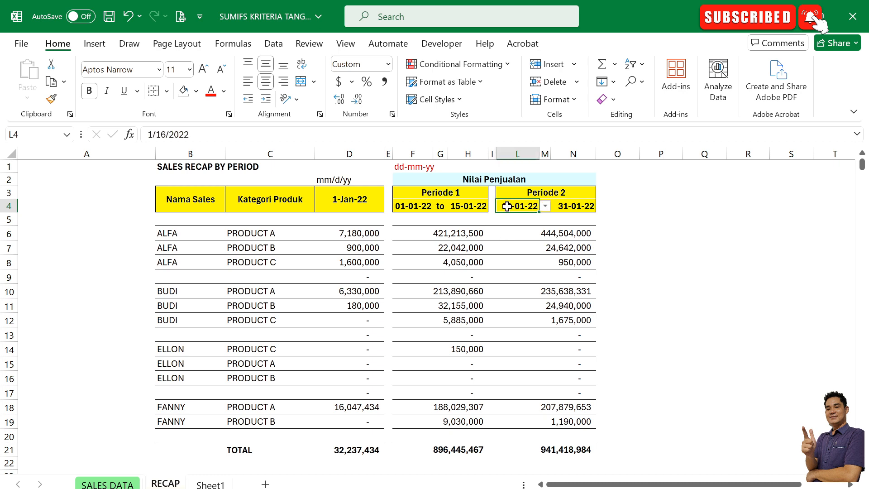
{"action": "left_click", "coordinate": [545, 206]}
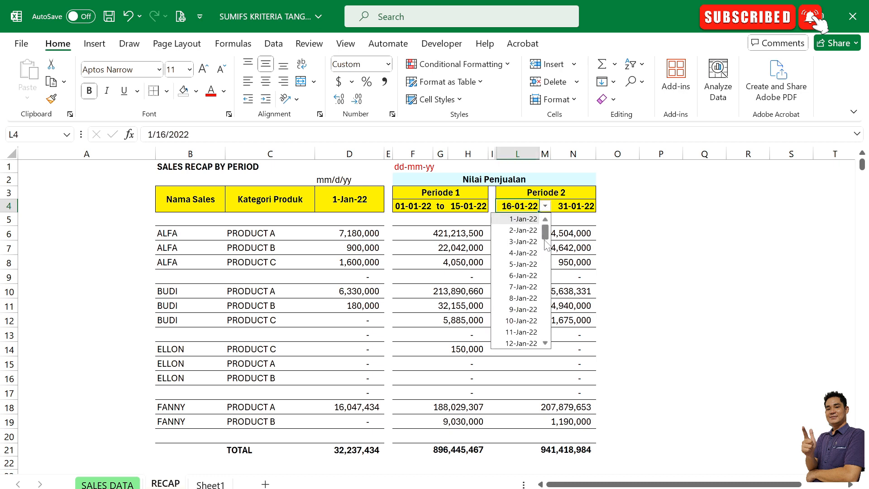
{"action": "left_click_drag", "start_coordinate": [545, 235], "coordinate": [542, 254]}
{"action": "left_click", "coordinate": [521, 218]}
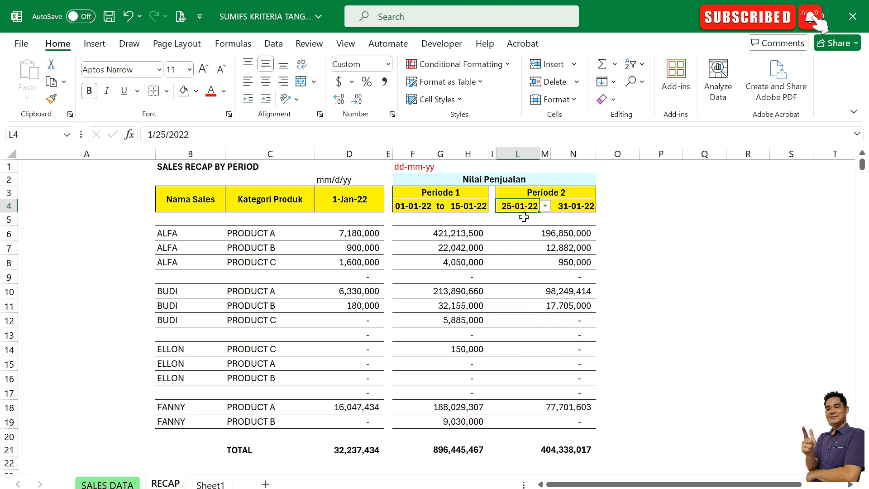
Set the Periode 2 end date in N4 to 10-Feb-22.
{"action": "left_click", "coordinate": [566, 207]}
{"action": "left_click", "coordinate": [602, 206]}
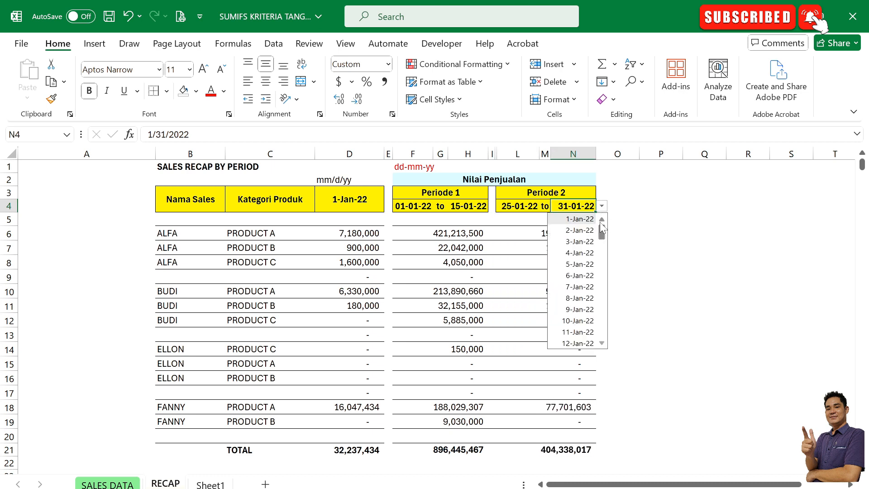
{"action": "left_click_drag", "start_coordinate": [604, 235], "coordinate": [611, 277]}
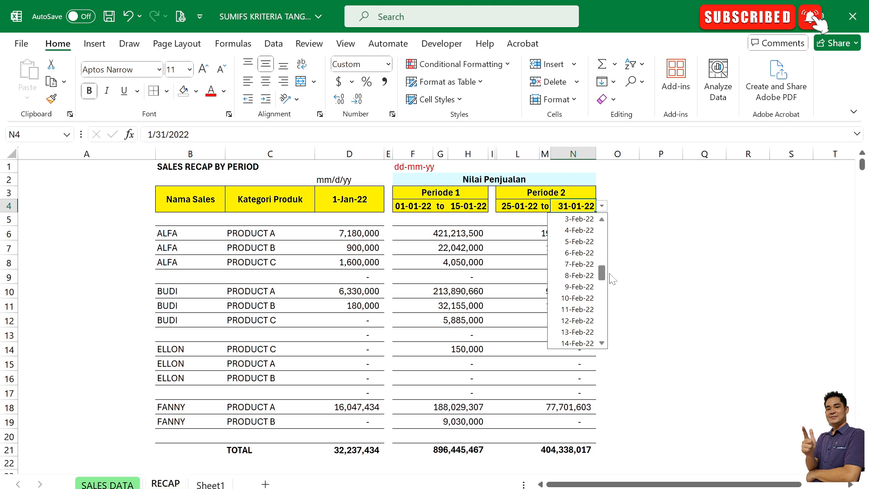
{"action": "left_click", "coordinate": [585, 298]}
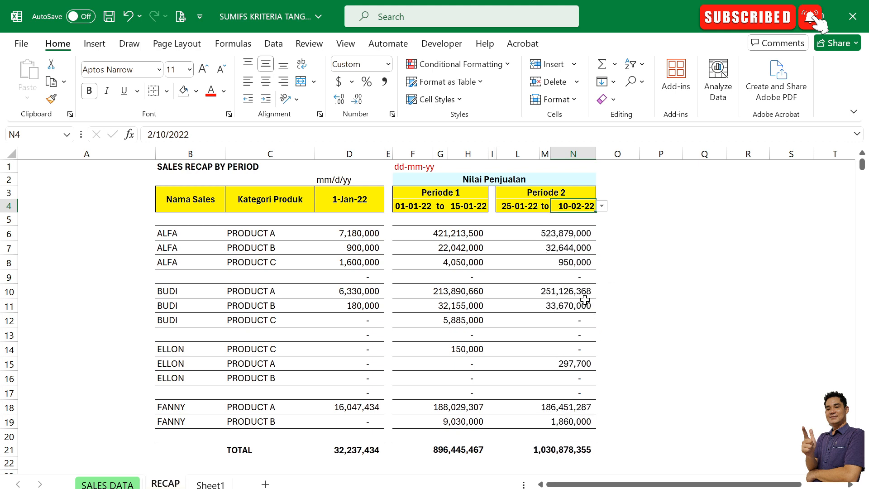
Review the Periode 2 start and end dates, the SUMIFS results below them and the total in L21.
{"action": "left_click", "coordinate": [508, 211]}
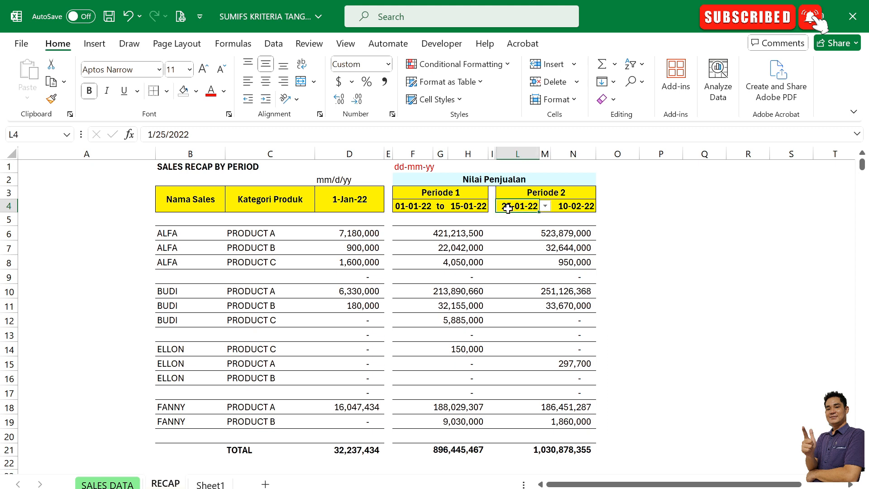
{"action": "left_click", "coordinate": [574, 209]}
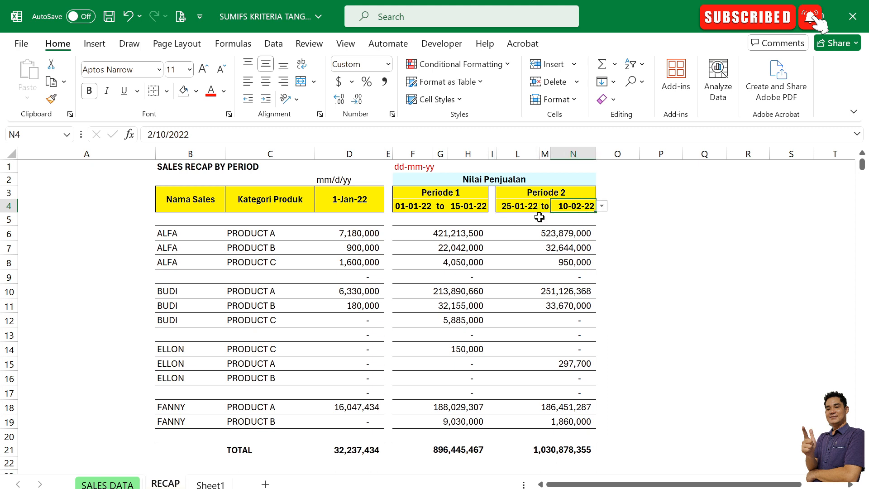
{"action": "left_click", "coordinate": [579, 277]}
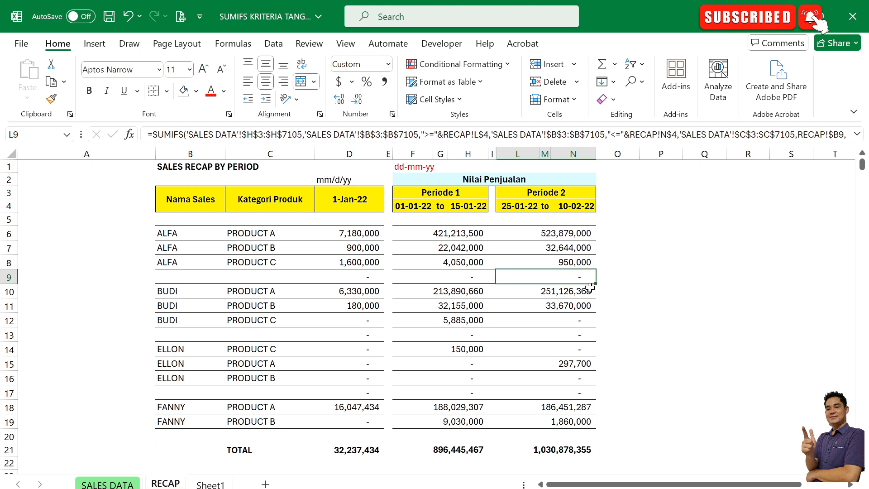
{"action": "left_click", "coordinate": [566, 232]}
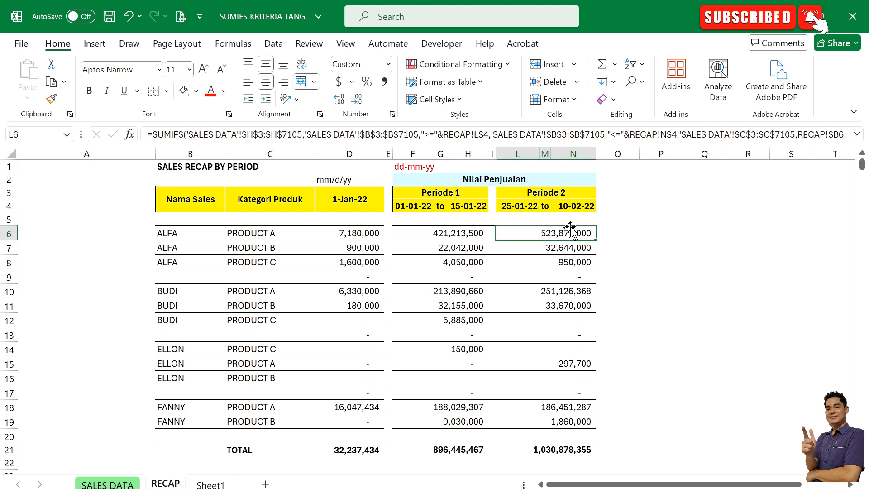
{"action": "scroll", "coordinate": [570, 317], "scroll_direction": "down", "scroll_amount": 2}
{"action": "left_click", "coordinate": [575, 397]}
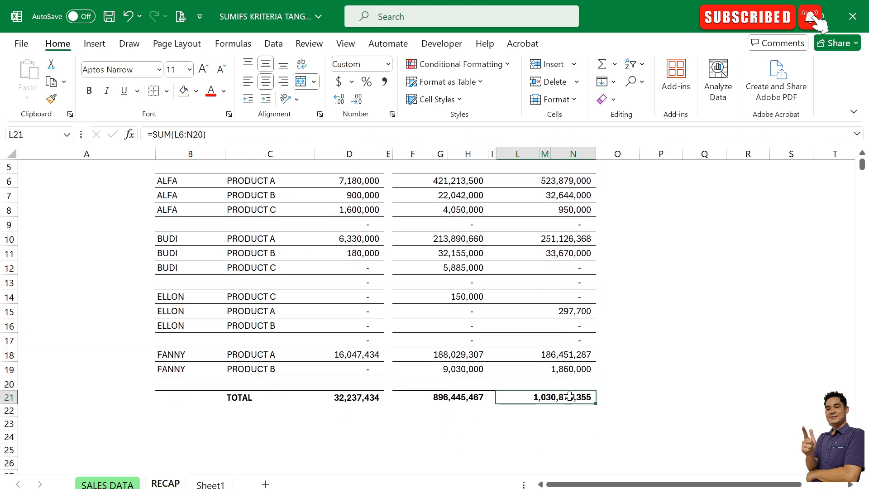
{"action": "scroll", "coordinate": [574, 388], "scroll_direction": "up", "scroll_amount": 1}
{"action": "left_click", "coordinate": [527, 195]}
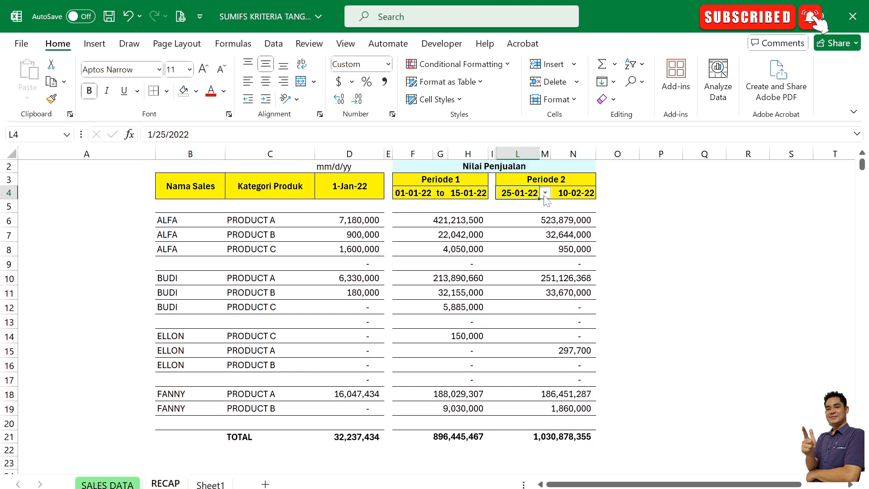
{"action": "scroll", "coordinate": [604, 311], "scroll_direction": "up", "scroll_amount": 1}
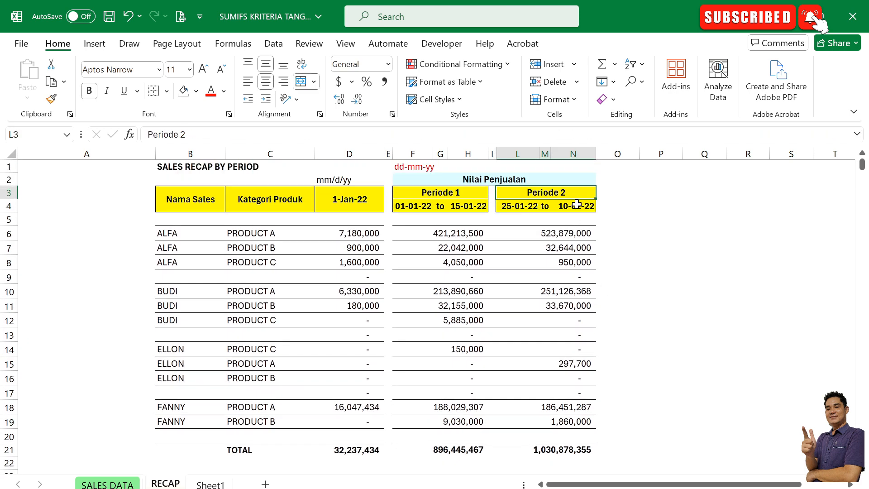
{"action": "left_click", "coordinate": [574, 207]}
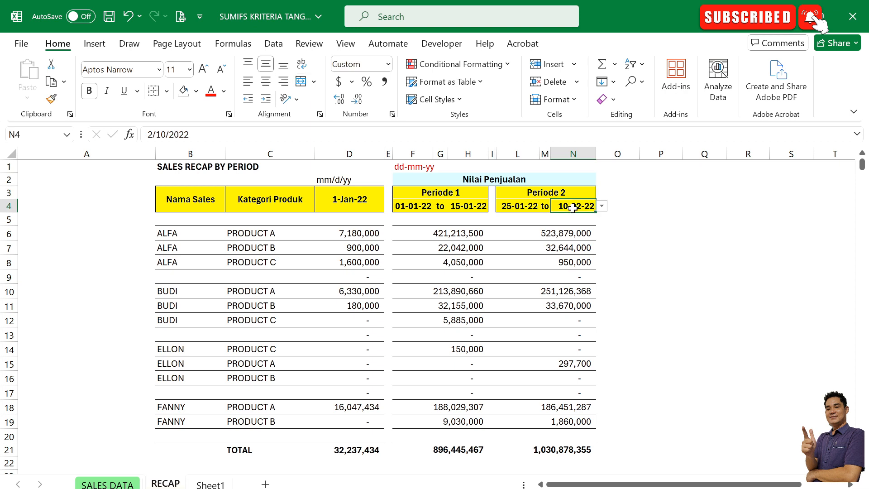
{"action": "left_click", "coordinate": [571, 451]}
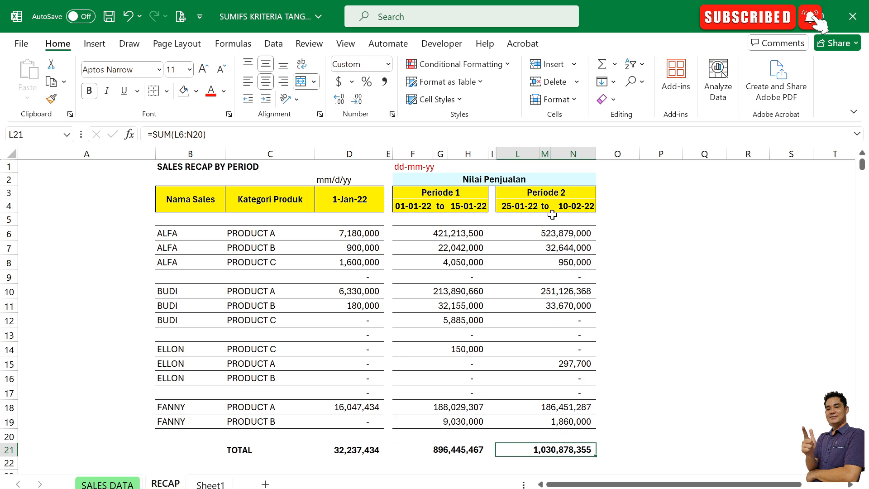
Clear the existing date filter from the TANGGAL column on the SALES DATA sheet.
{"action": "left_click", "coordinate": [116, 484]}
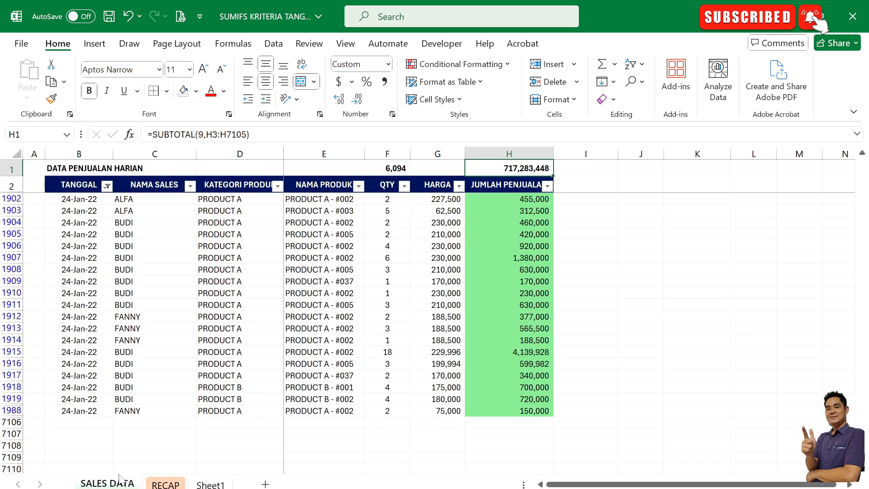
{"action": "left_click", "coordinate": [107, 186]}
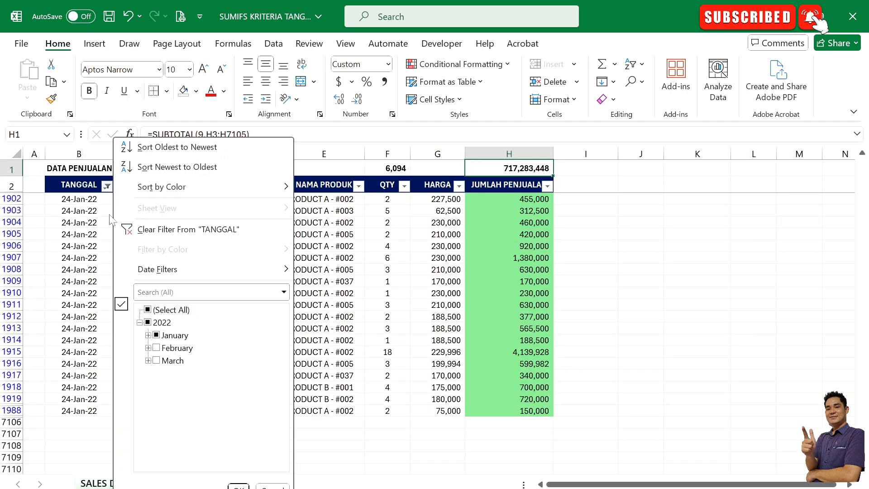
{"action": "left_click", "coordinate": [159, 229]}
In the TANGGAL filter, deselect all dates and select only 25 to 31 January 2022.
{"action": "left_click", "coordinate": [107, 186]}
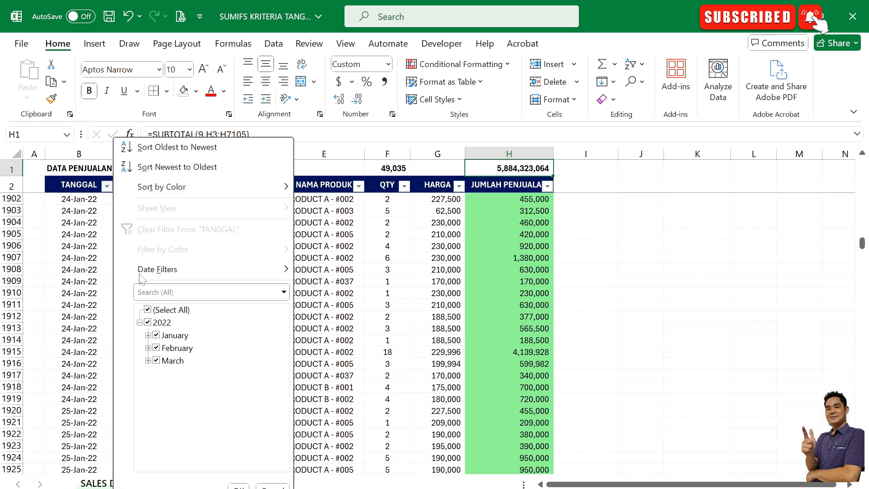
{"action": "left_click", "coordinate": [147, 310]}
{"action": "left_click", "coordinate": [148, 335]}
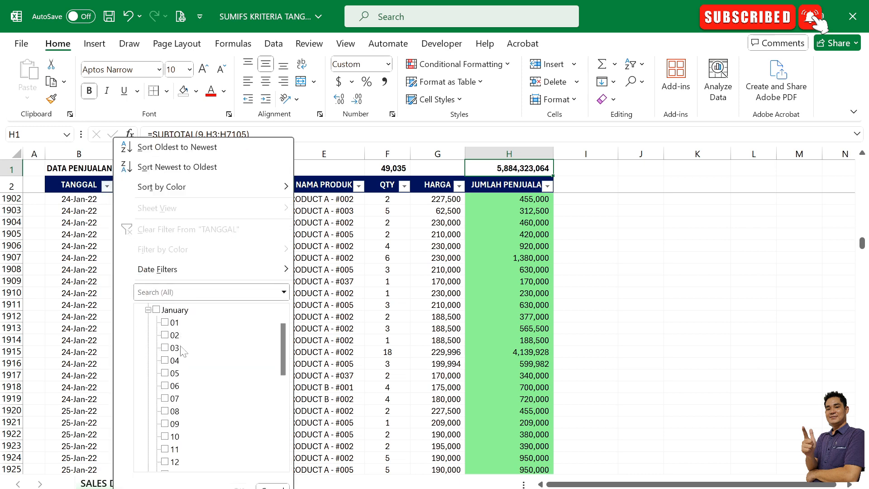
{"action": "scroll", "coordinate": [199, 396], "scroll_direction": "down", "scroll_amount": 5}
{"action": "scroll", "coordinate": [199, 395], "scroll_direction": "down", "scroll_amount": 1}
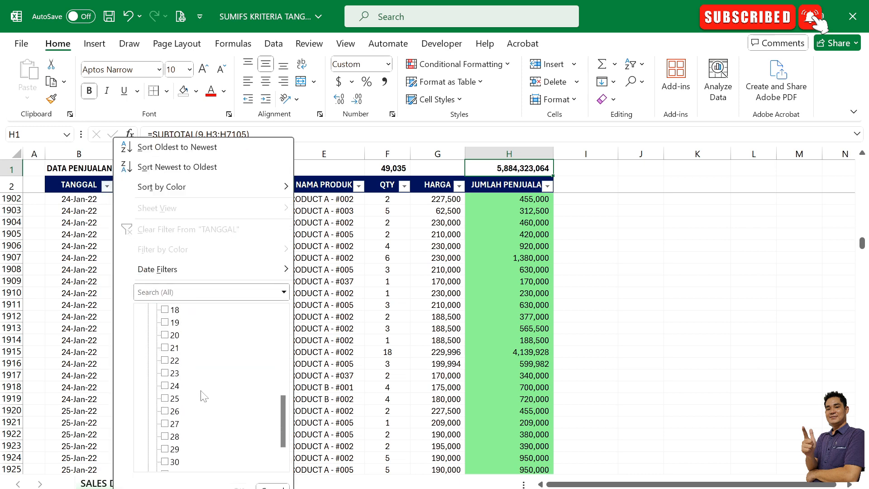
{"action": "left_click", "coordinate": [167, 399]}
{"action": "left_click", "coordinate": [166, 411]}
{"action": "left_click", "coordinate": [165, 425]}
{"action": "left_click", "coordinate": [177, 437]}
{"action": "scroll", "coordinate": [181, 443], "scroll_direction": "down", "scroll_amount": 1}
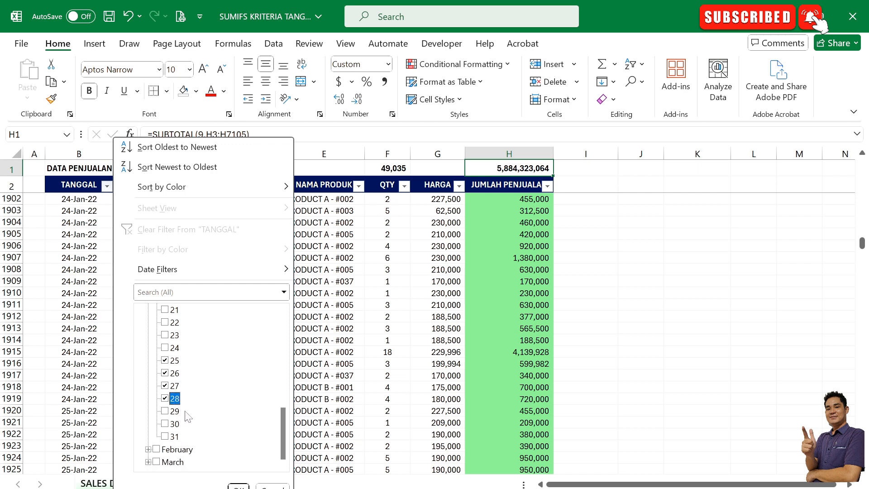
{"action": "left_click", "coordinate": [165, 411]}
{"action": "left_click", "coordinate": [165, 423]}
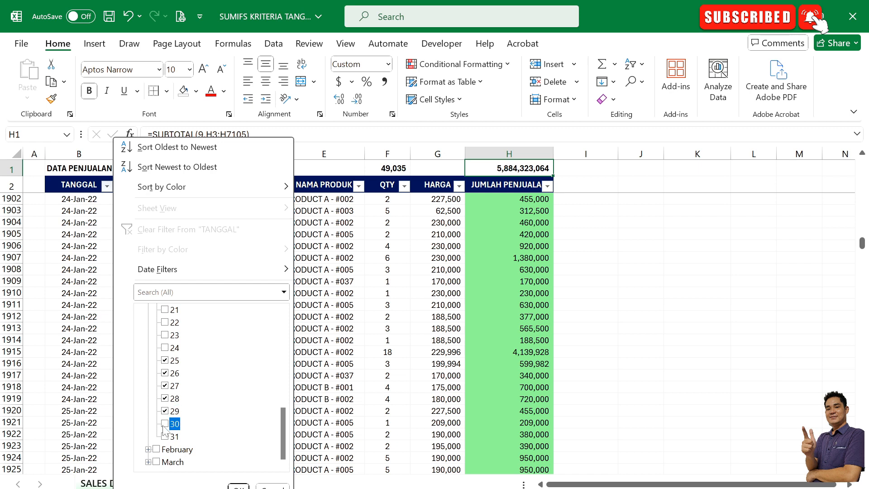
{"action": "left_click", "coordinate": [164, 437]}
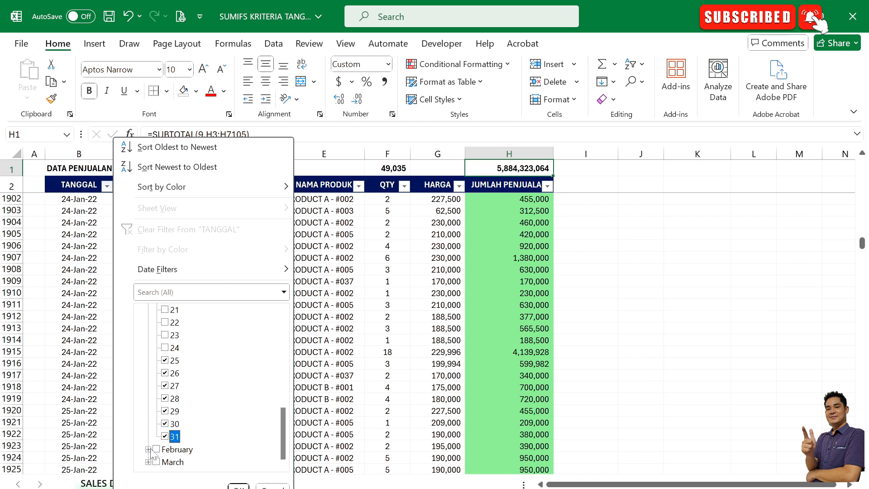
Add 1 to 10 February 2022 to the TANGGAL filter selection and apply the filter.
{"action": "left_click", "coordinate": [148, 449]}
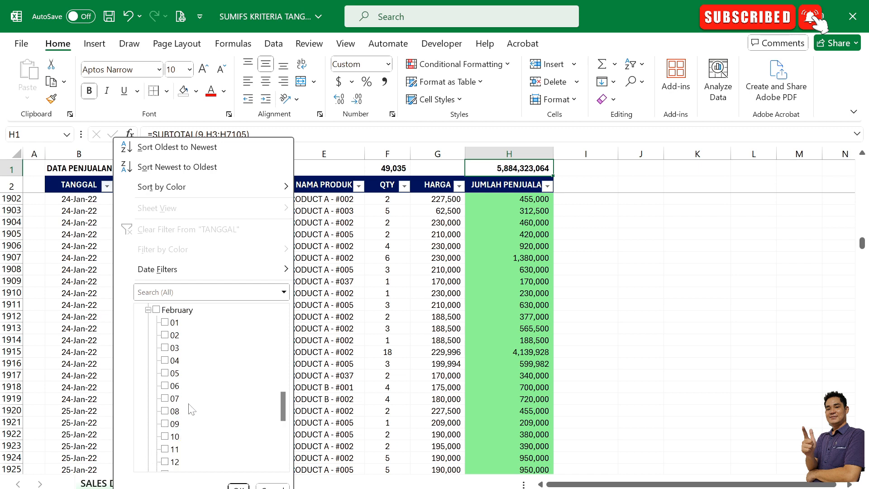
{"action": "left_click", "coordinate": [164, 322]}
{"action": "left_click", "coordinate": [166, 336]}
{"action": "left_click", "coordinate": [165, 348]}
{"action": "left_click", "coordinate": [164, 361]}
{"action": "left_click", "coordinate": [165, 374]}
{"action": "left_click", "coordinate": [166, 386]}
{"action": "left_click", "coordinate": [166, 398]}
{"action": "left_click", "coordinate": [166, 412]}
{"action": "left_click", "coordinate": [166, 424]}
{"action": "left_click", "coordinate": [166, 436]}
{"action": "left_click", "coordinate": [238, 486]}
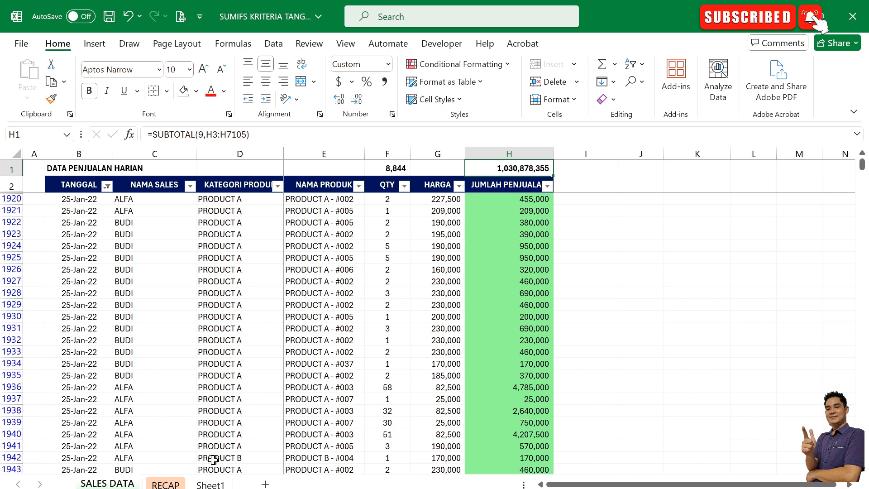
Compare the filtered subtotal with L21 on the RECAP sheet and inspect the SUMIFS formulas in D6 and F6.
{"action": "left_click", "coordinate": [166, 484]}
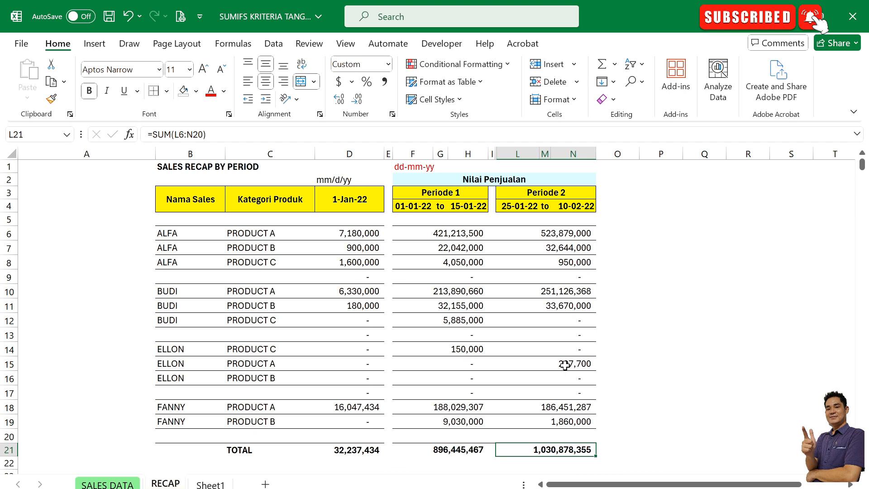
{"action": "left_click", "coordinate": [458, 231]}
{"action": "left_click", "coordinate": [352, 231]}
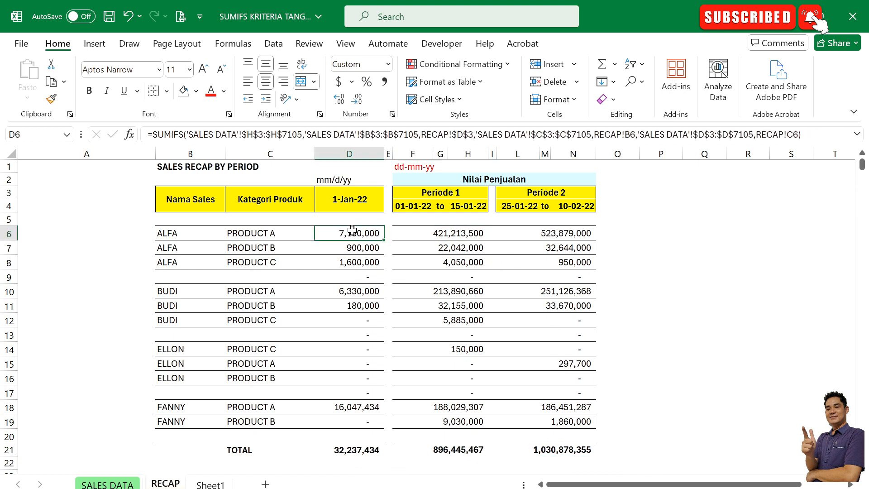
{"action": "left_click", "coordinate": [441, 233]}
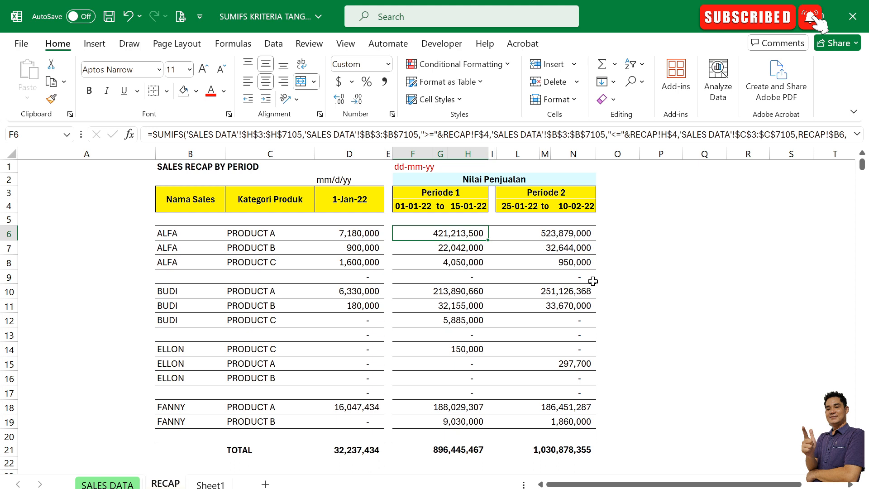
{"action": "key", "text": "F2"}
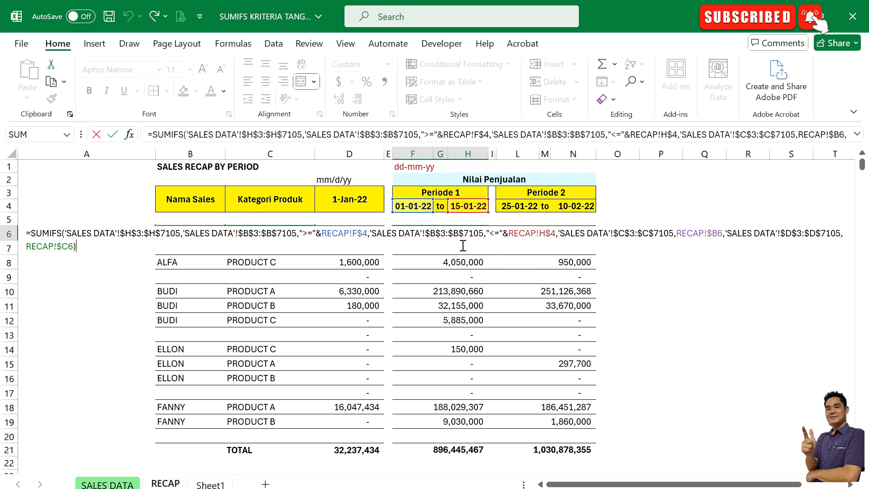
{"action": "key", "text": "Return"}
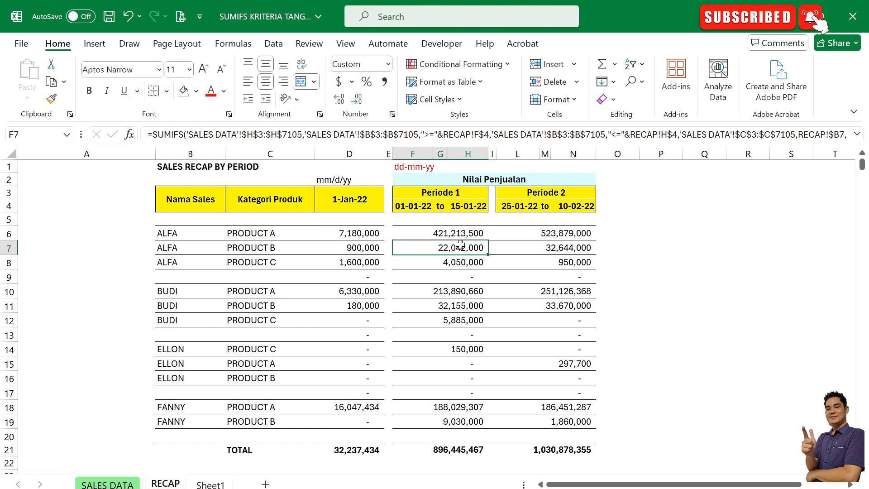
{"action": "left_click", "coordinate": [462, 231]}
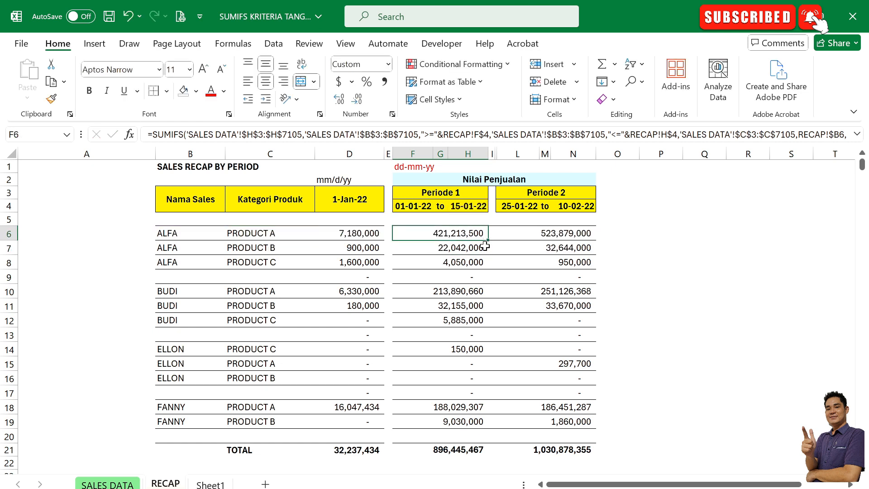